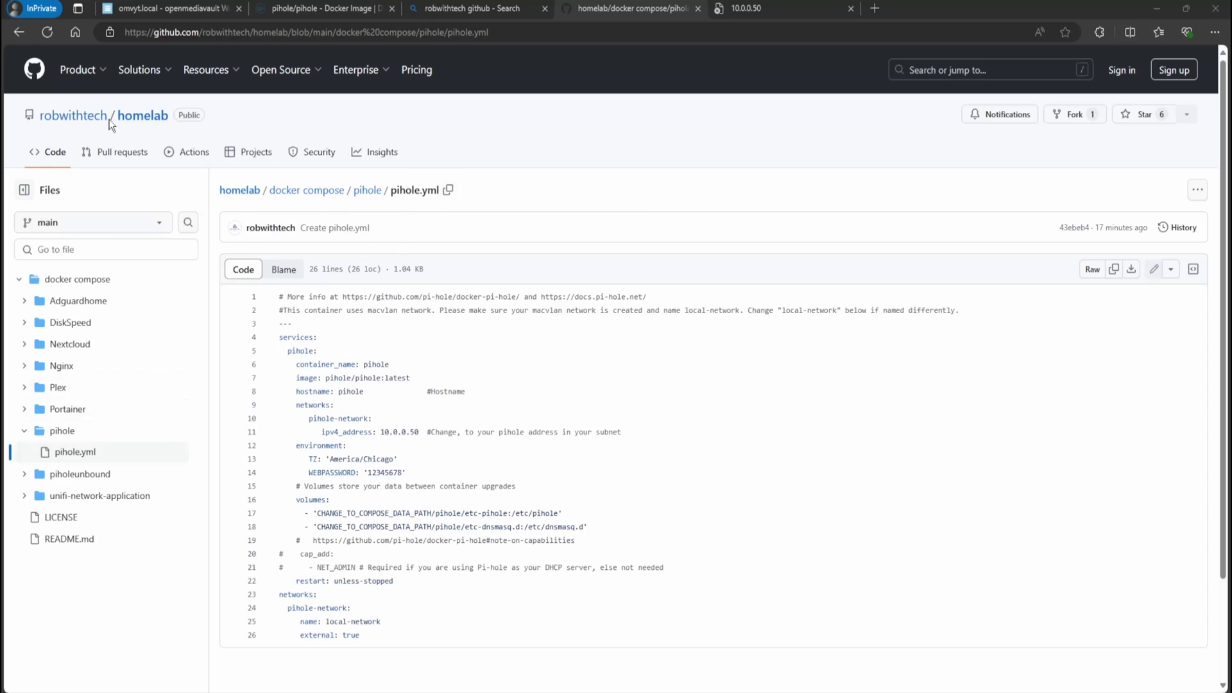
# Open the pihole compose file in openmediavault and look over its definition
pyautogui.moveTo(276, 295); pyautogui.dragTo(361, 636)
pyautogui.click(161, 9)
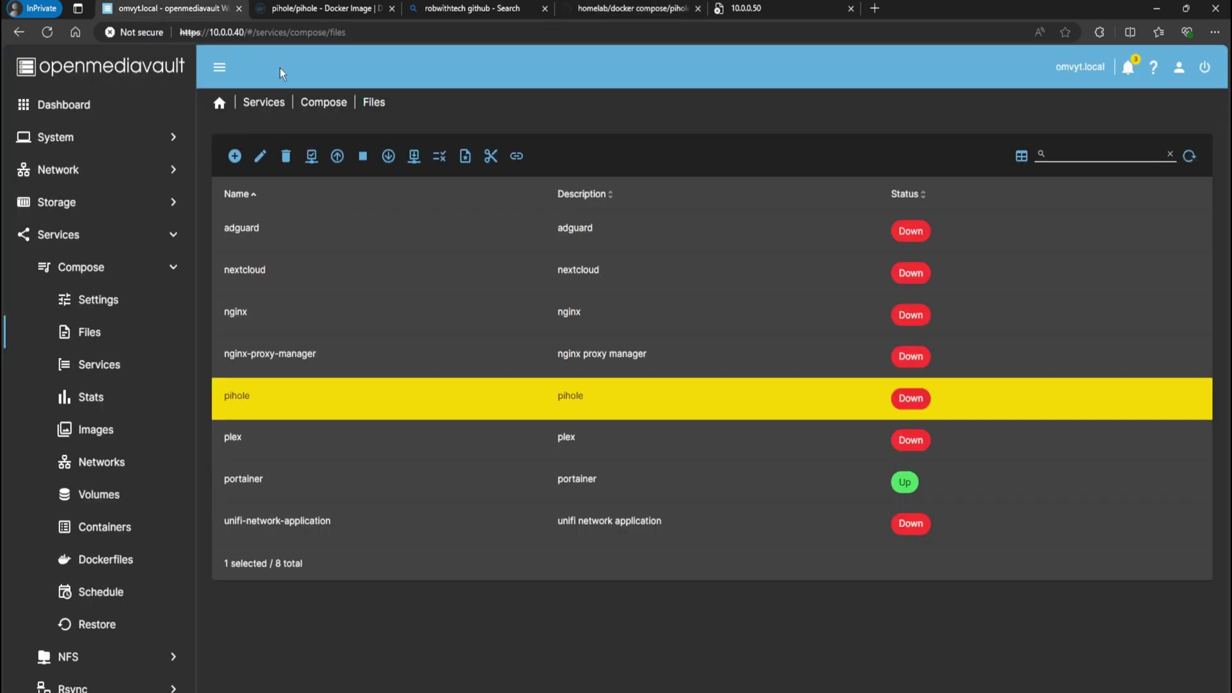
pyautogui.click(260, 156)
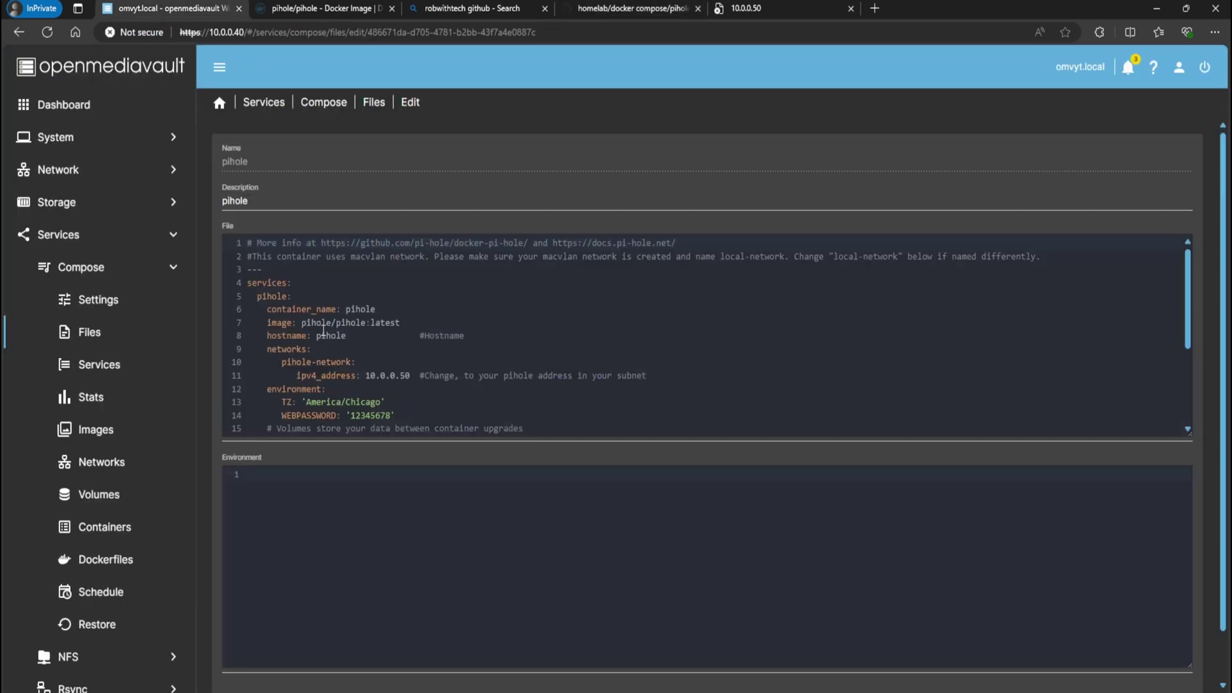
pyautogui.scroll(-3, 358, 328)
pyautogui.scroll(-1, 357, 328)
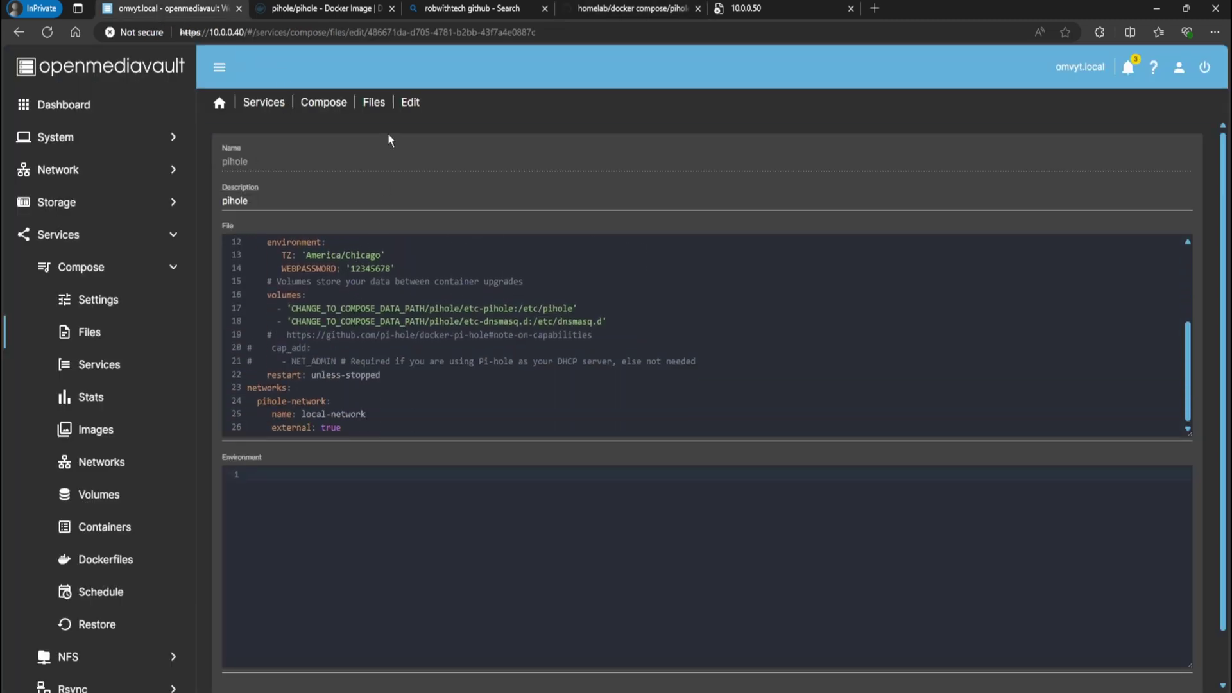
pyautogui.click(374, 104)
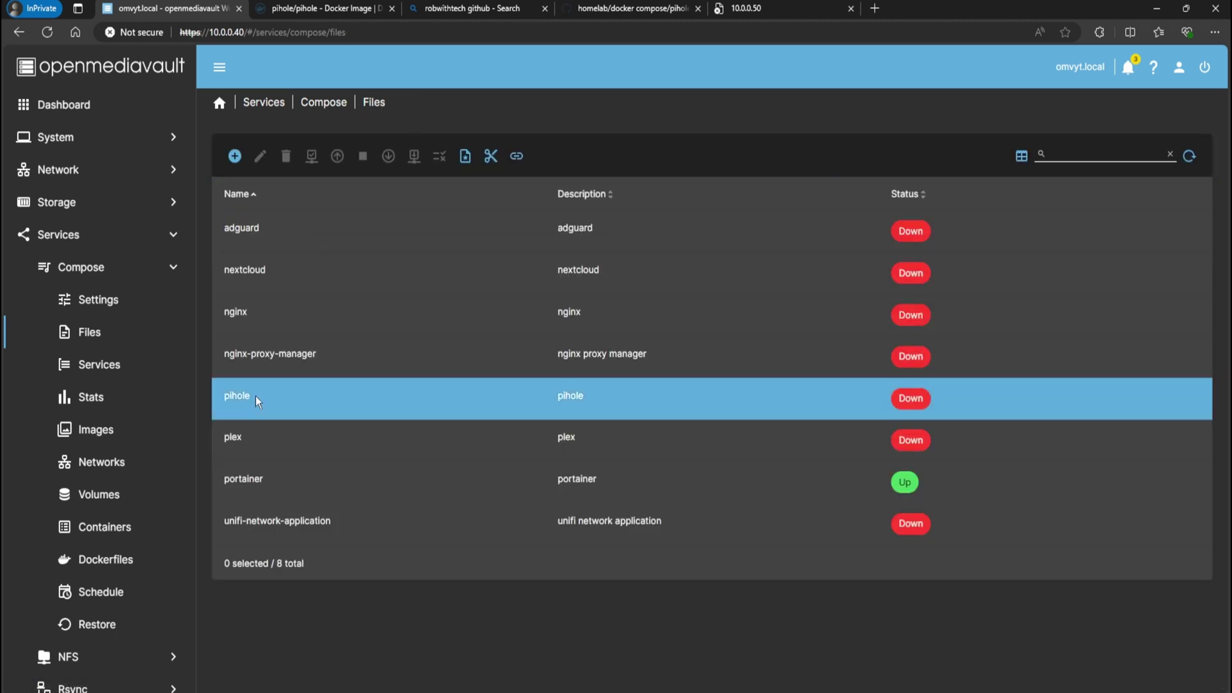
# Bring the pihole stack up, then reload the Pi-hole page at 10.0.0.50
pyautogui.click(255, 396)
pyautogui.click(338, 156)
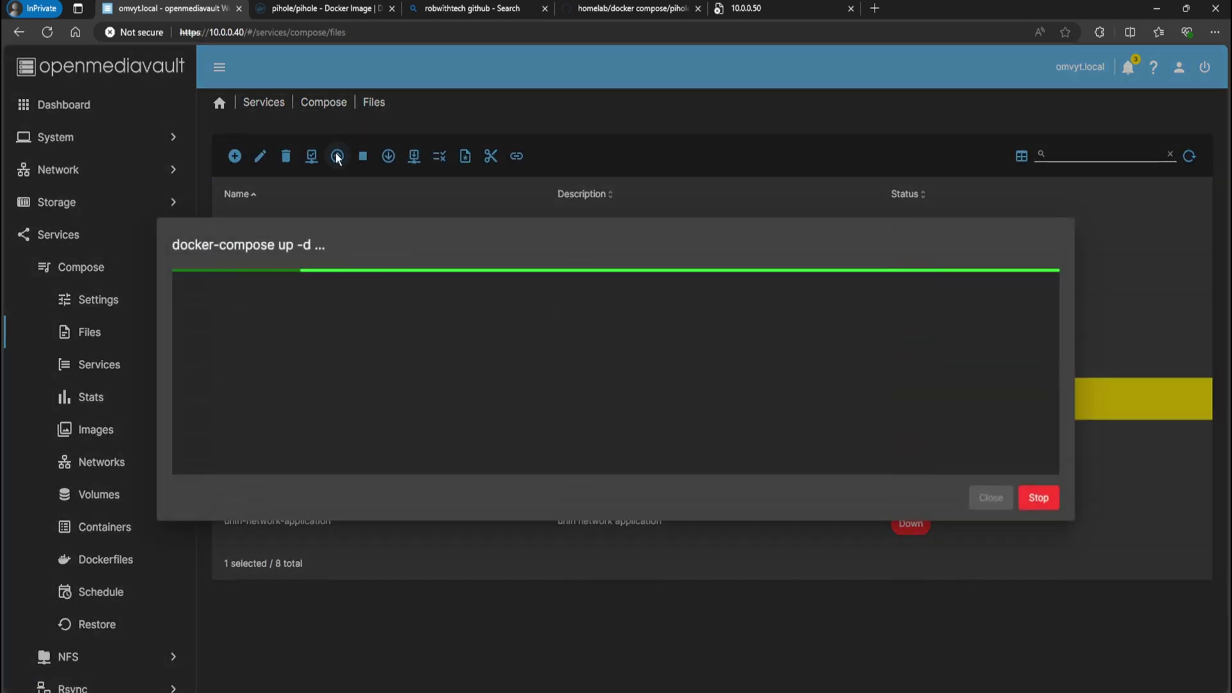
pyautogui.click(991, 497)
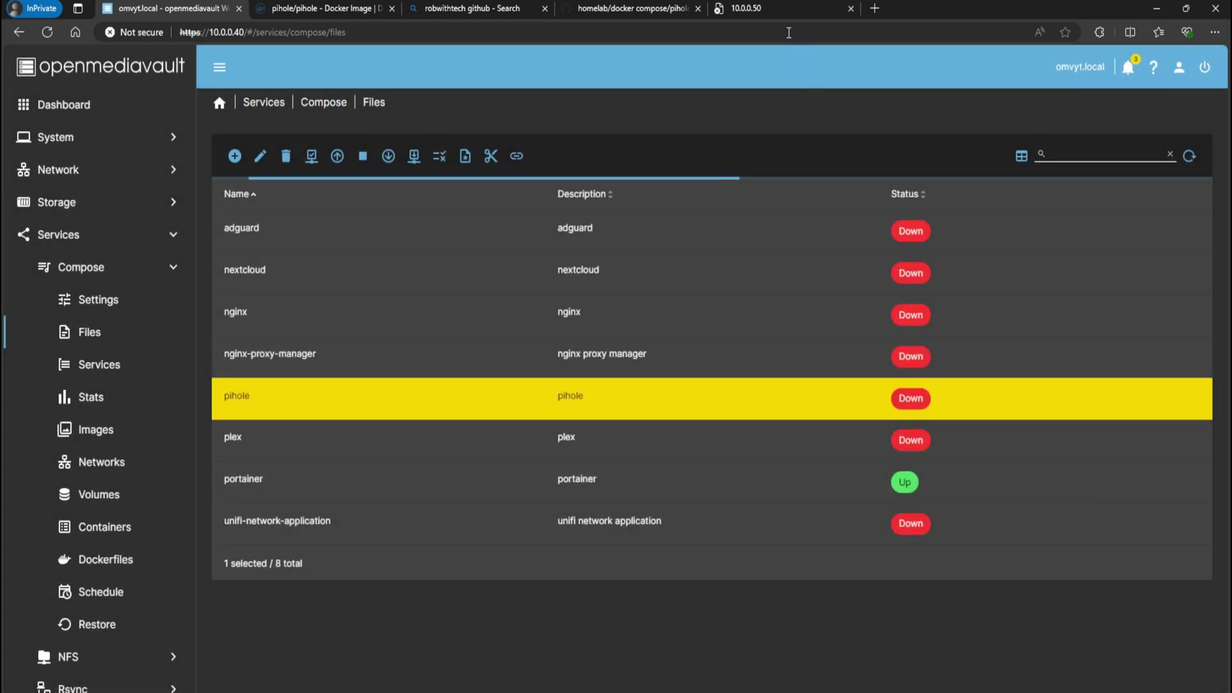
pyautogui.click(755, 8)
pyautogui.click(253, 26)
# Reload 10.0.0.50 and set the Wi-Fi adapter's IPv4 preferred DNS server to 10.0.0.50
pyautogui.press('Return')
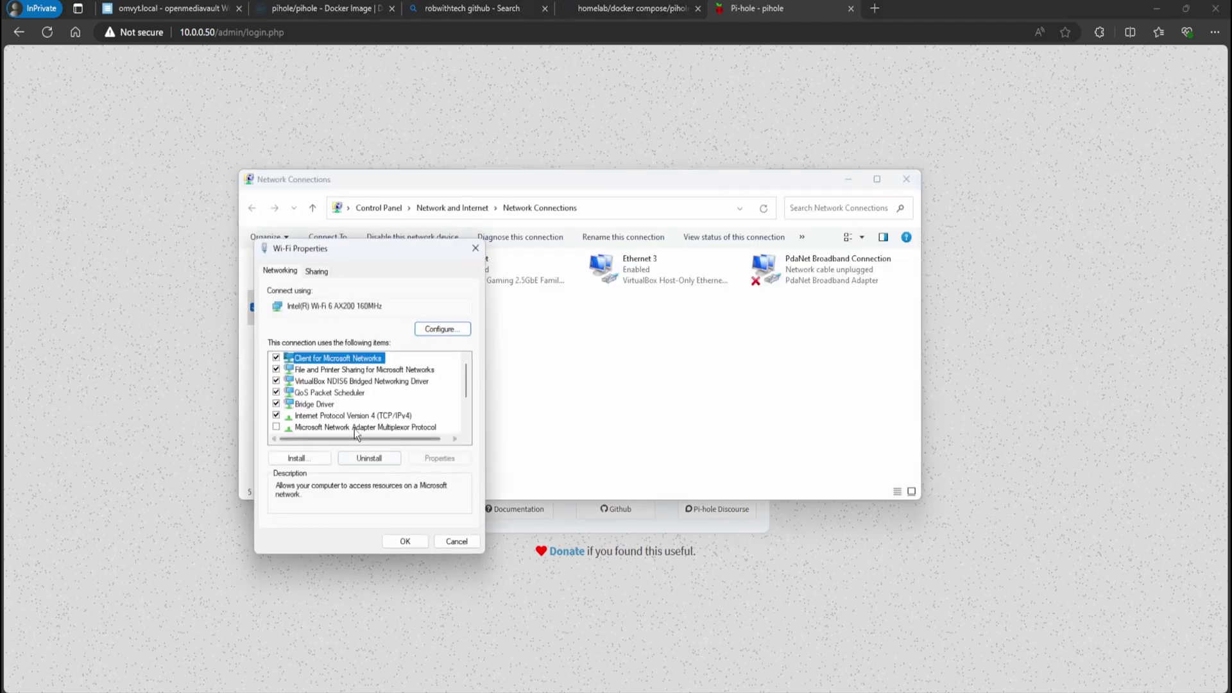
pyautogui.click(377, 417)
pyautogui.click(439, 458)
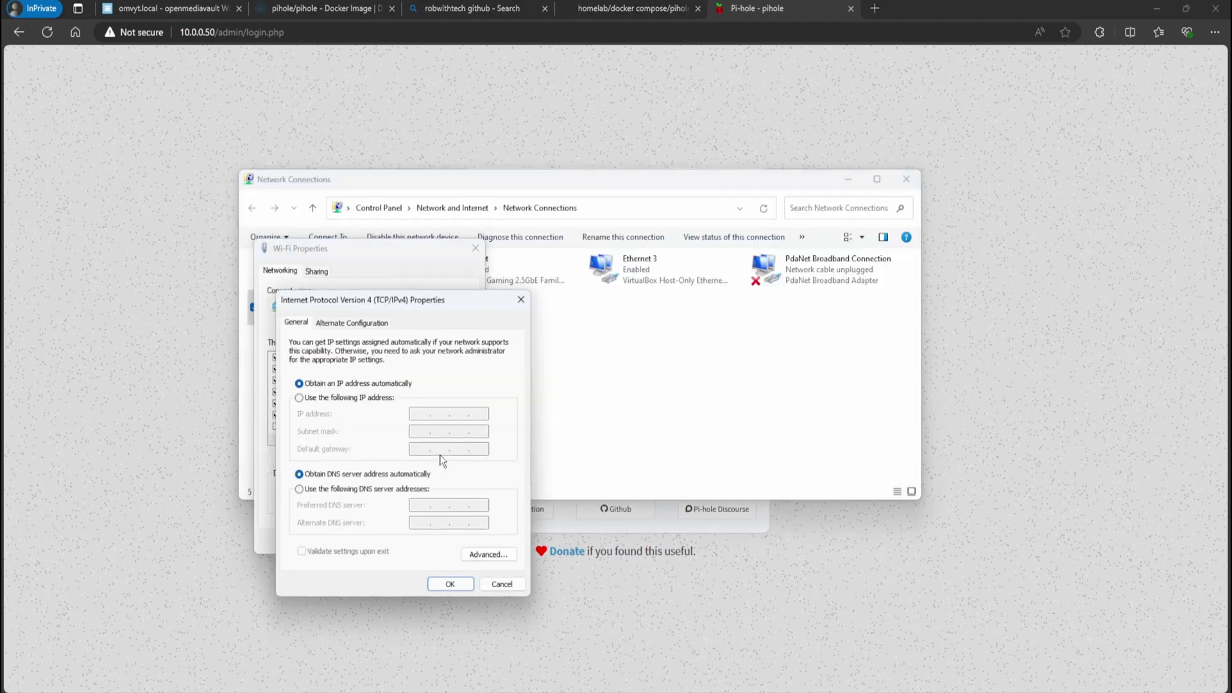
pyautogui.click(367, 491)
pyautogui.write('10.0.0.')
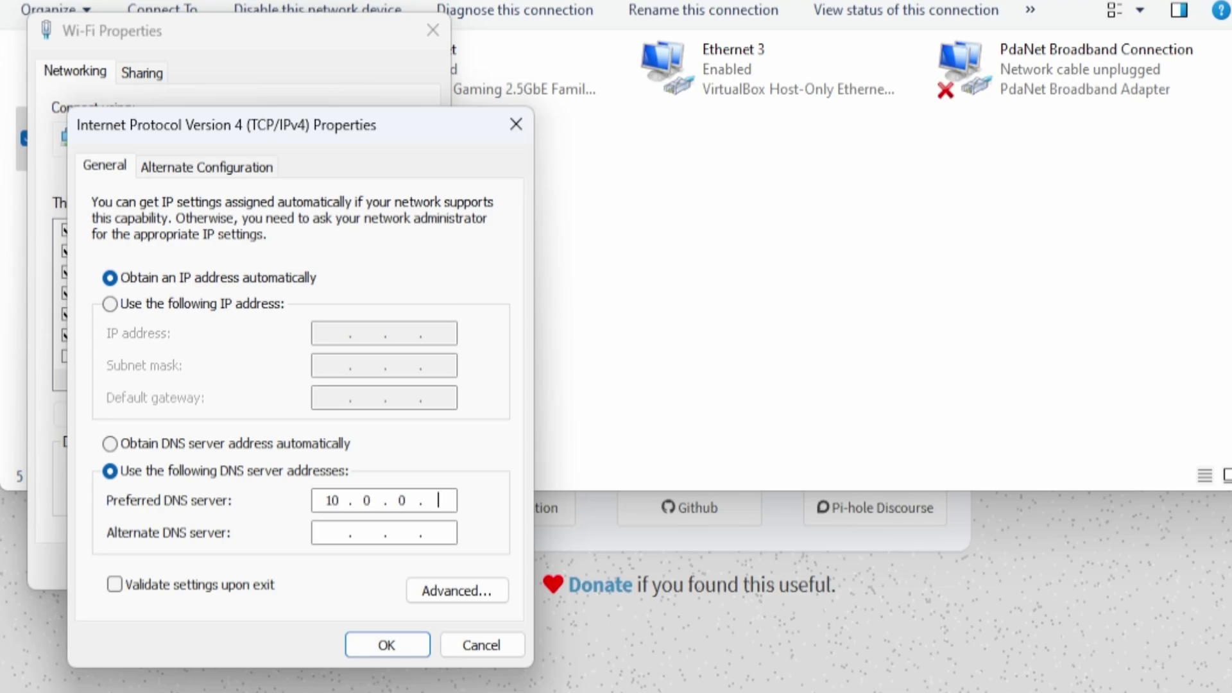
pyautogui.write('50')
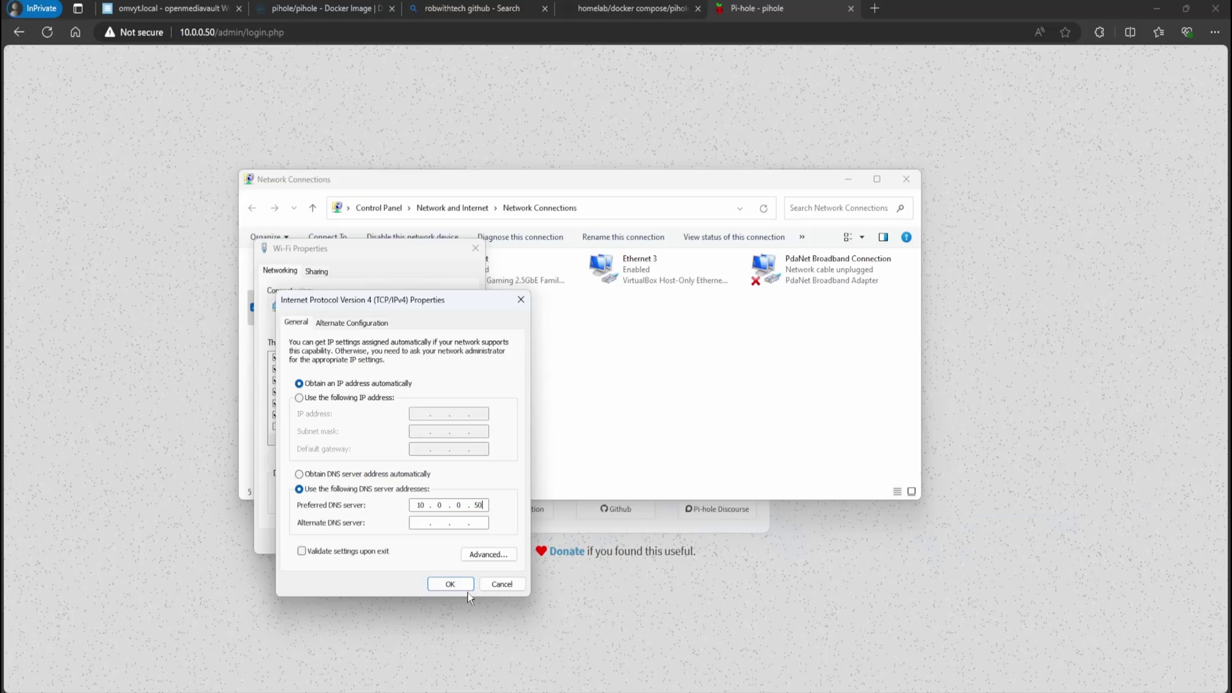
pyautogui.click(411, 648)
pyautogui.click(405, 542)
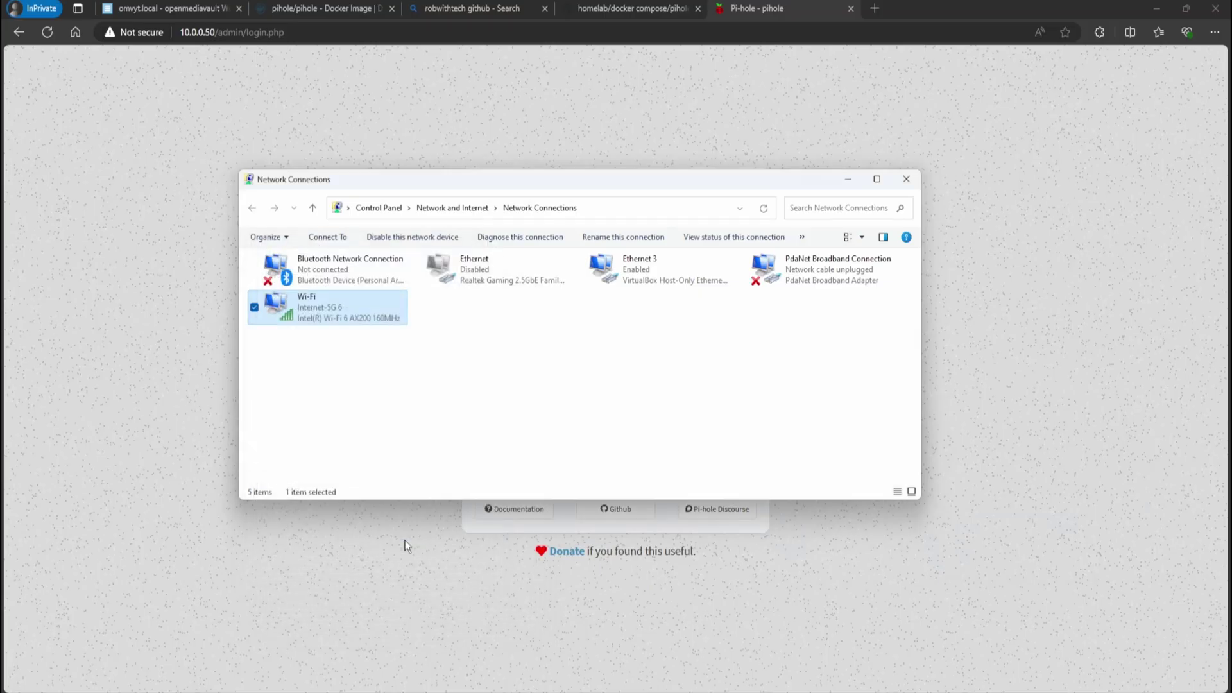
# Load yahoo.com in a new InPrivate tab
pyautogui.click(875, 11)
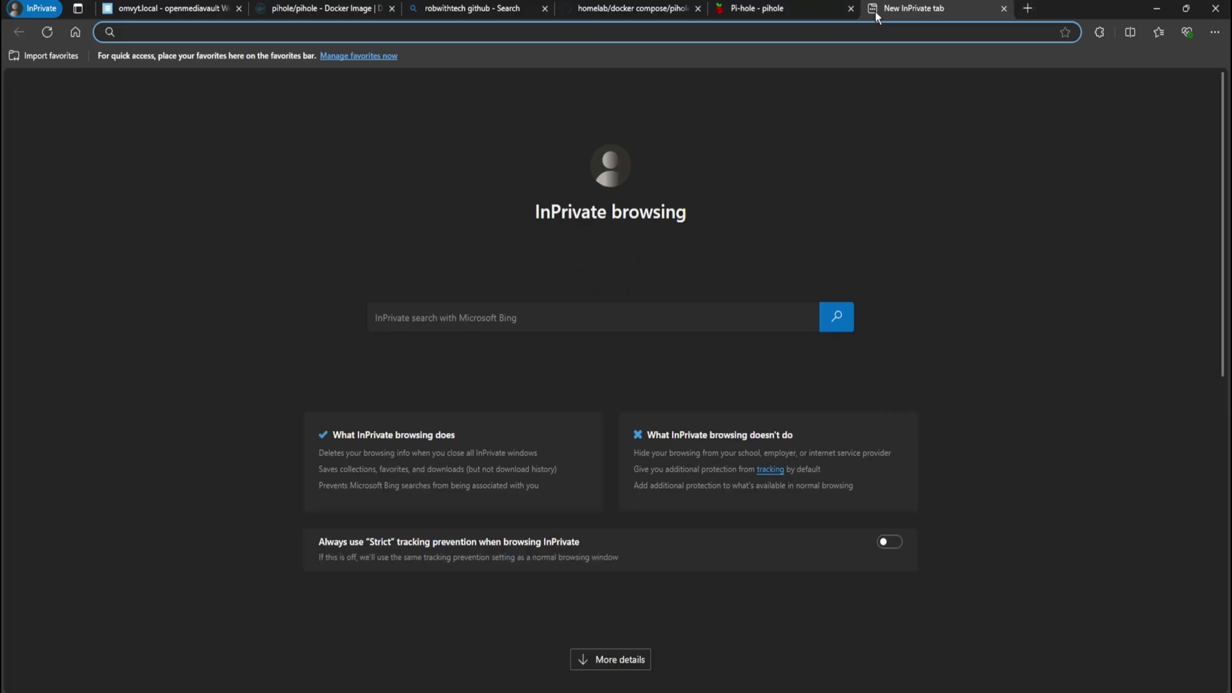
pyautogui.write('yahoo.com')
pyautogui.press('Return')
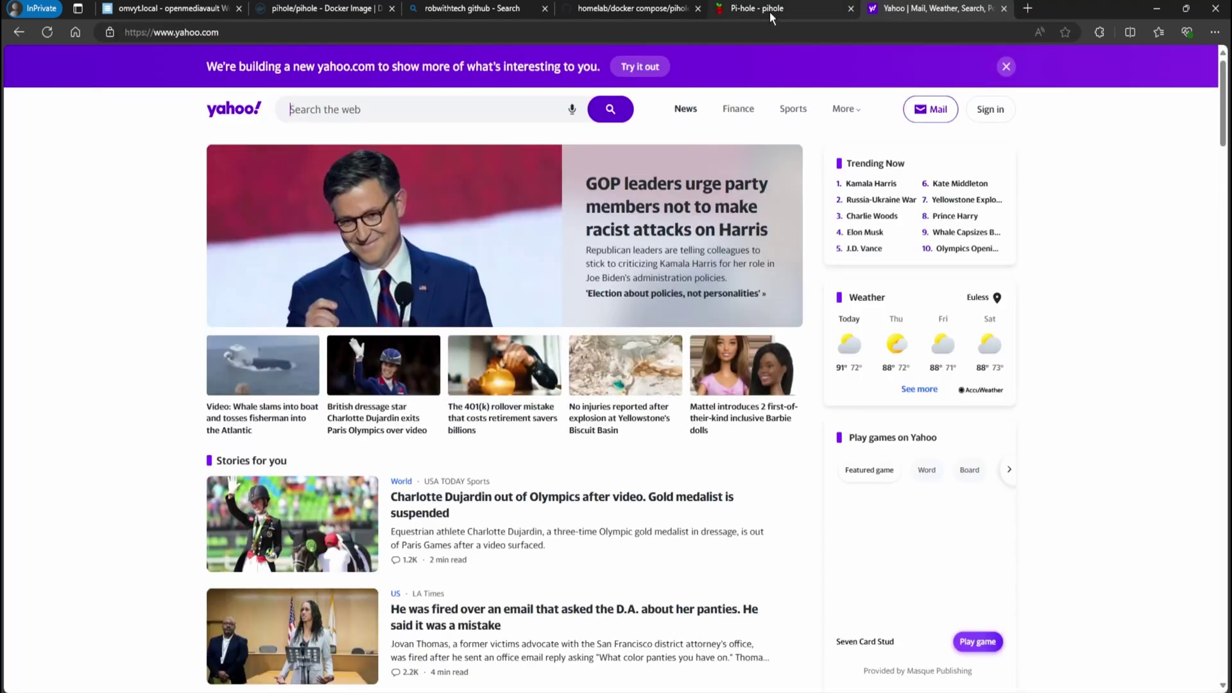
# Log in to the Pi-hole admin dashboard with the password and open the Query Log
pyautogui.click(769, 11)
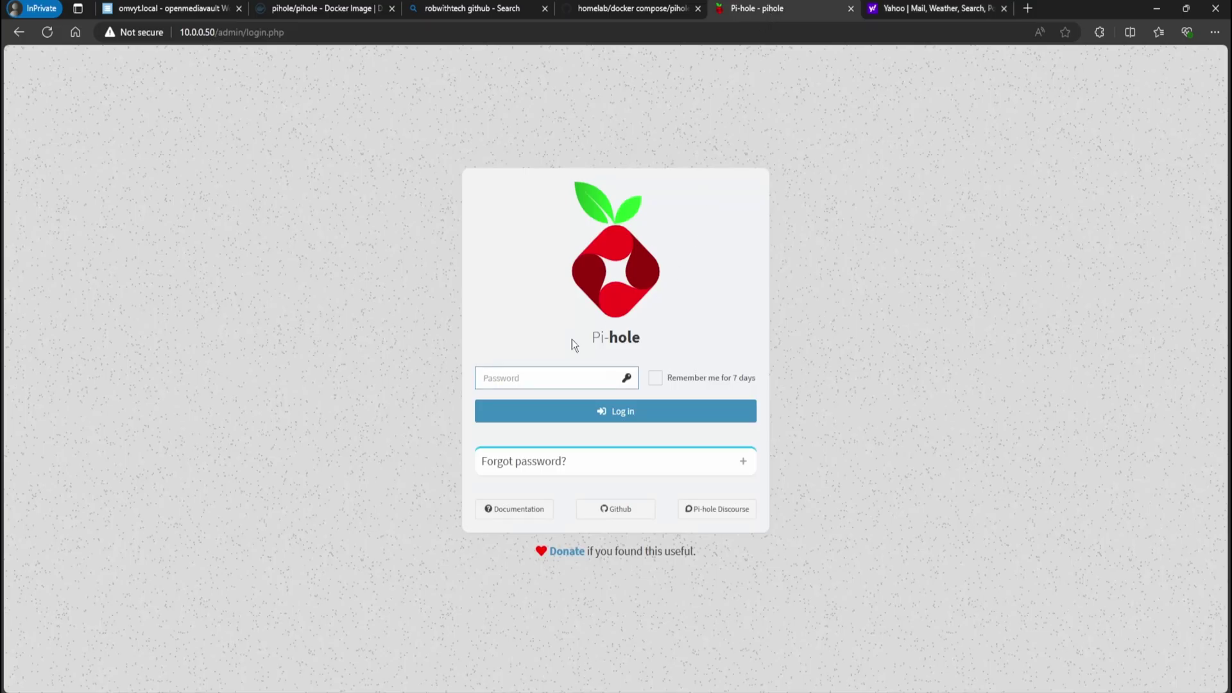
pyautogui.write('***')
pyautogui.press('Return')
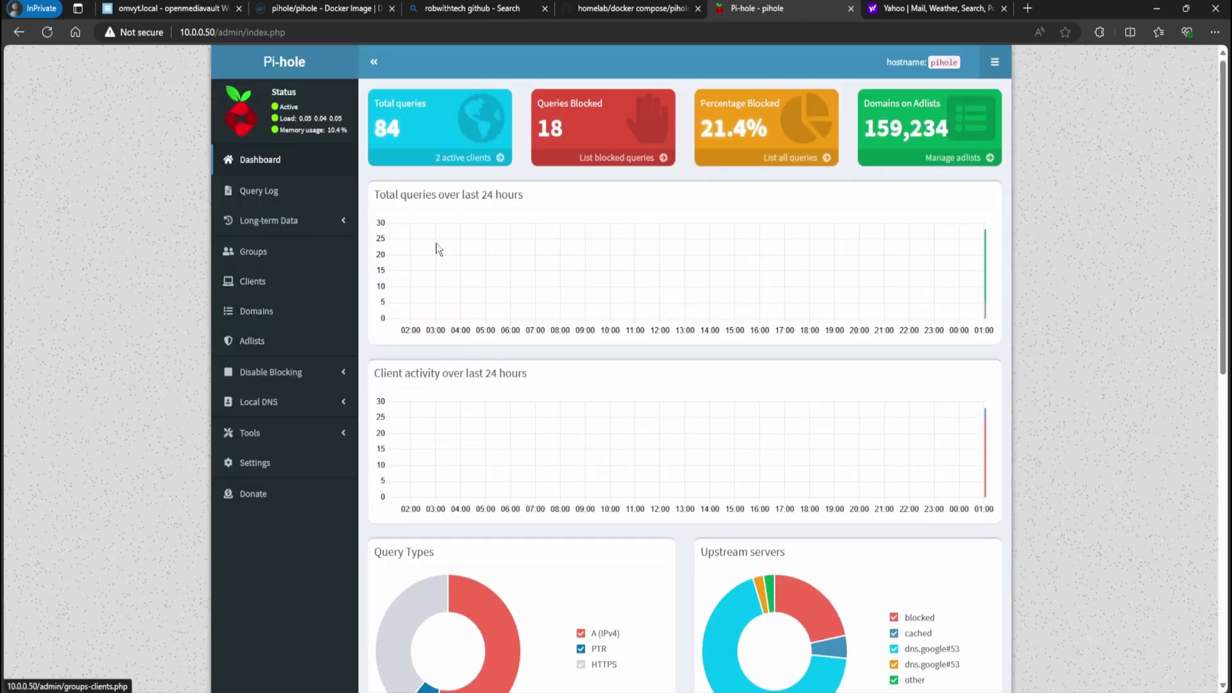
pyautogui.click(270, 194)
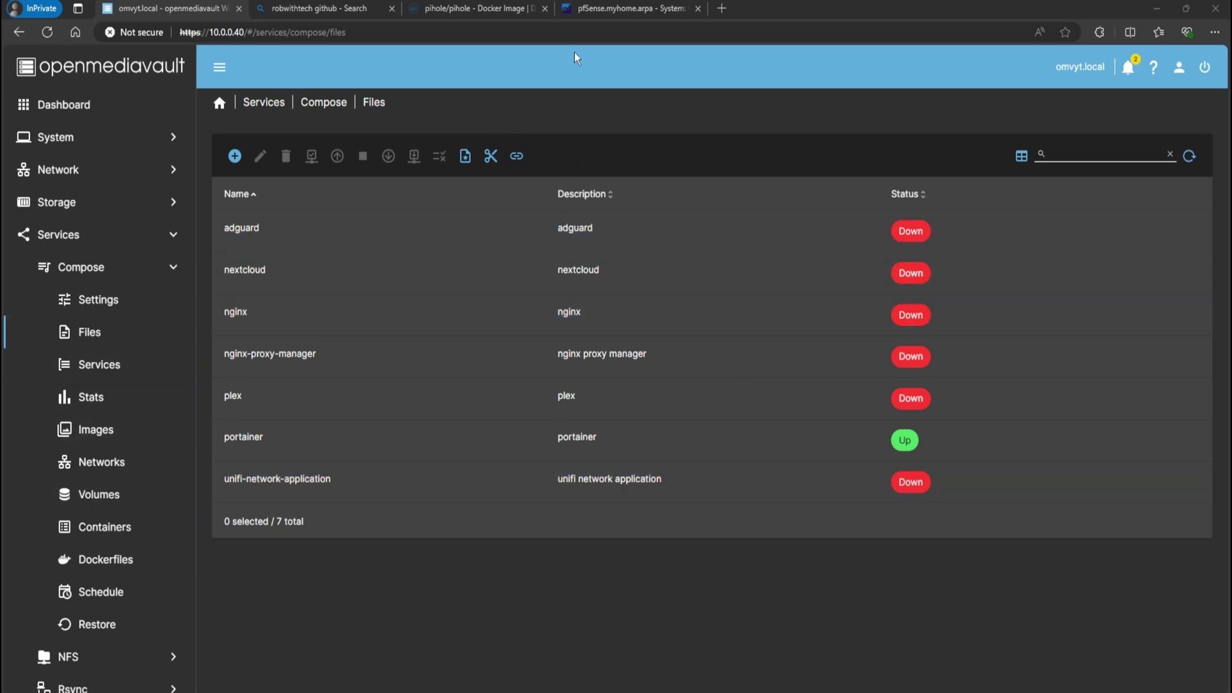
# Read the docker-compose Quick Start example on Docker Hub's pihole/pihole page, then go to the robwithtech github results
pyautogui.click(451, 10)
pyautogui.scroll(12, 250, 244)
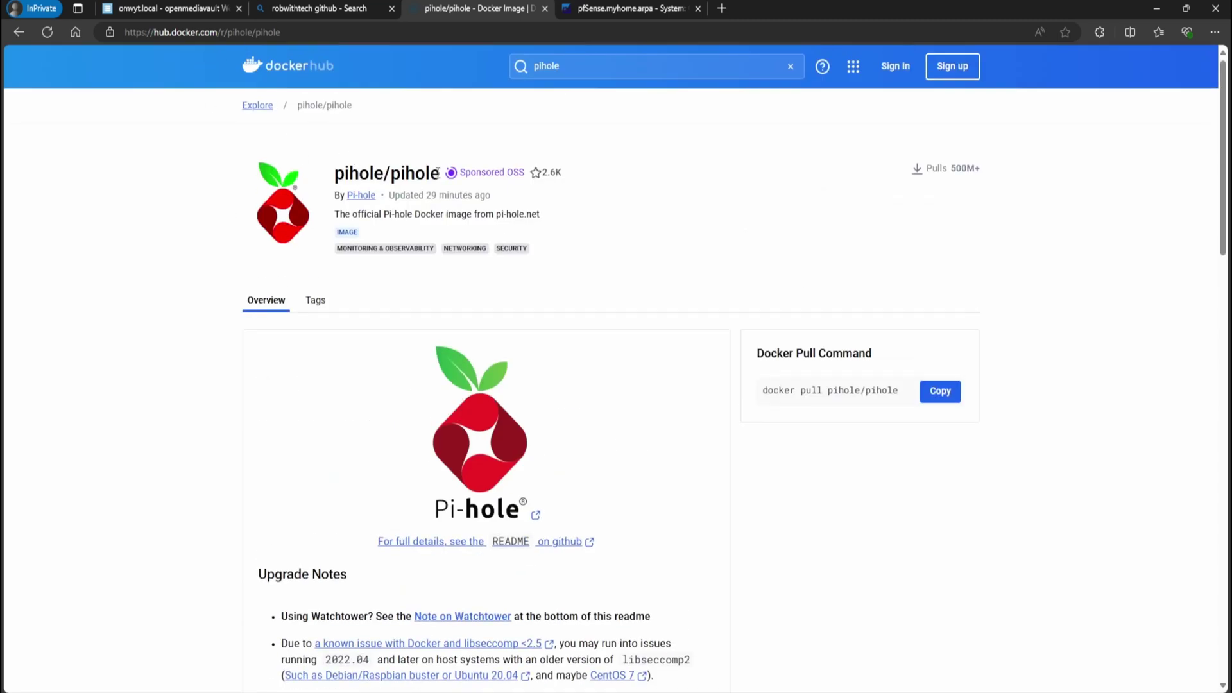
pyautogui.scroll(-12, 446, 201)
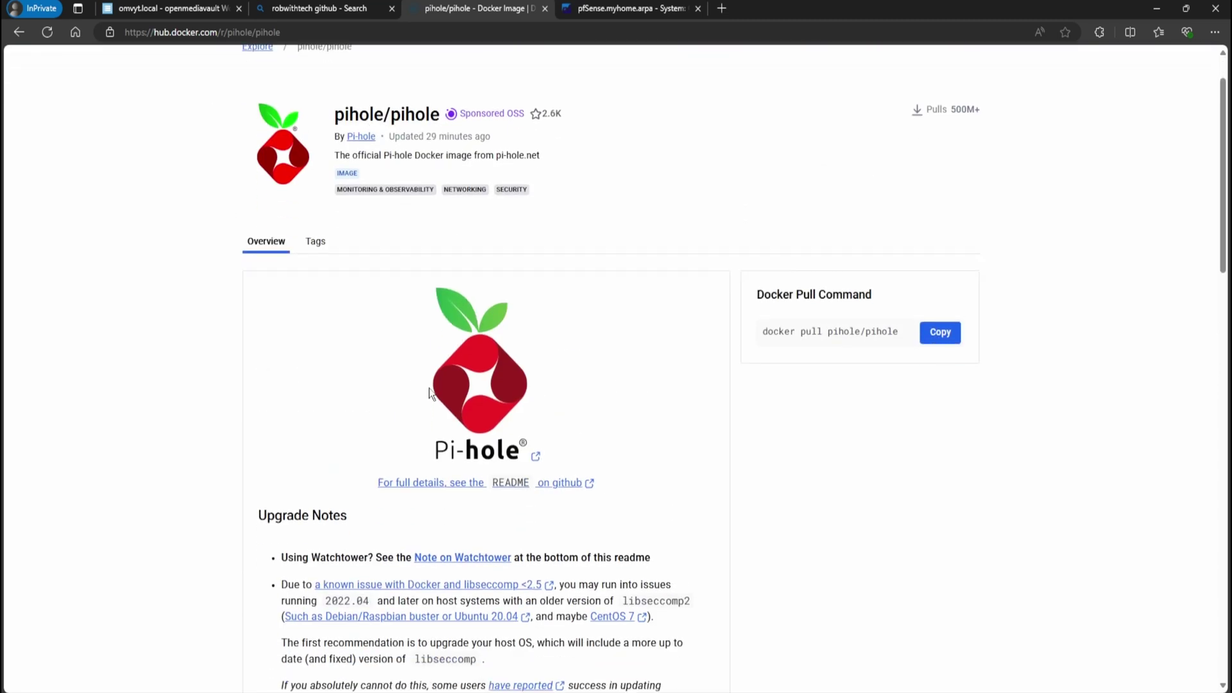
pyautogui.scroll(-2, 357, 362)
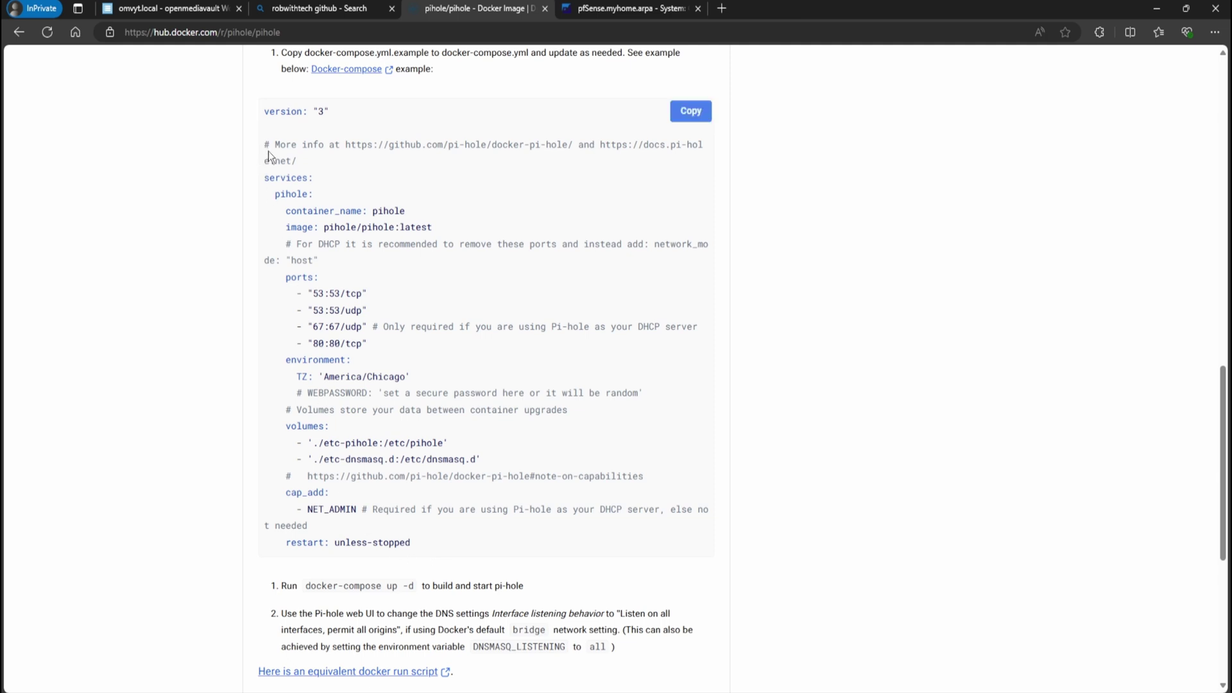
pyautogui.click(282, 13)
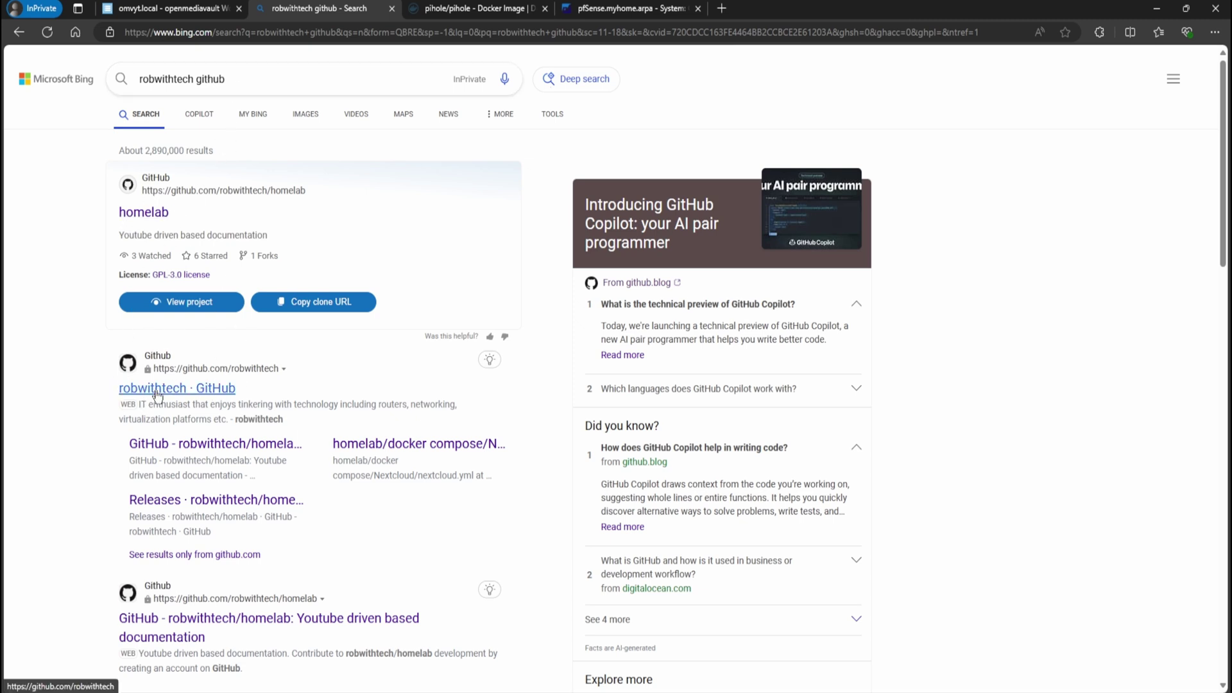
# Open pihole.yml via robwithtech's GitHub profile > homelab > docker compose > pihole
pyautogui.click(156, 390)
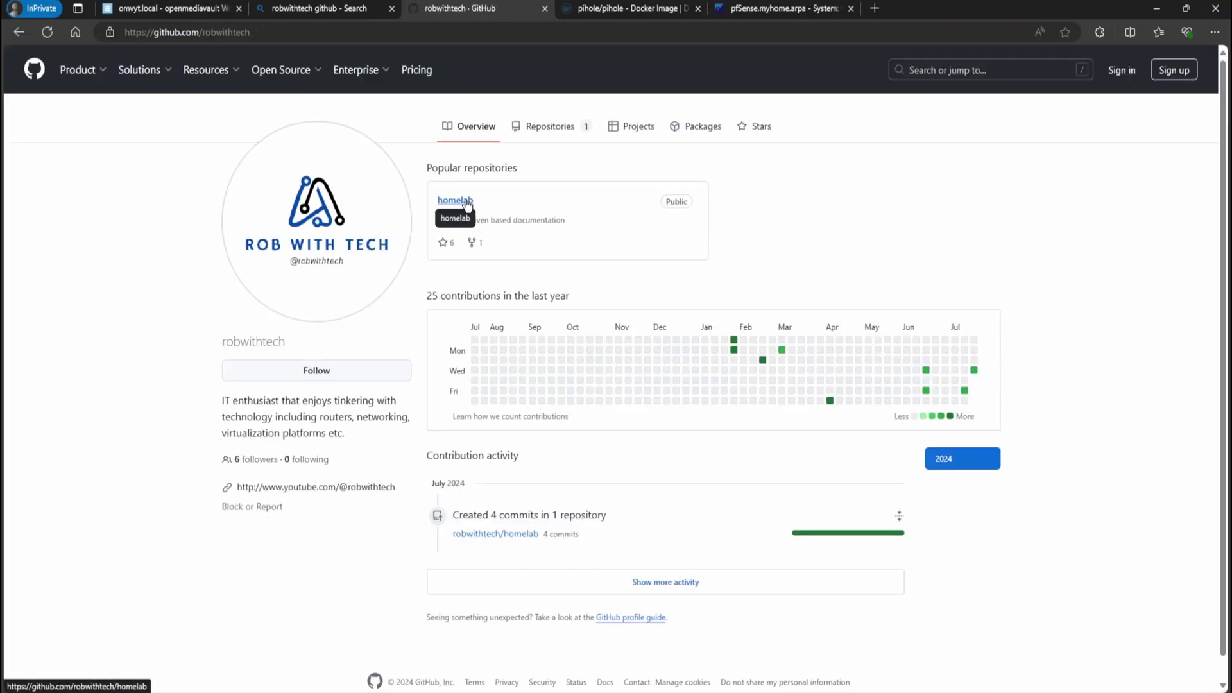
pyautogui.click(466, 204)
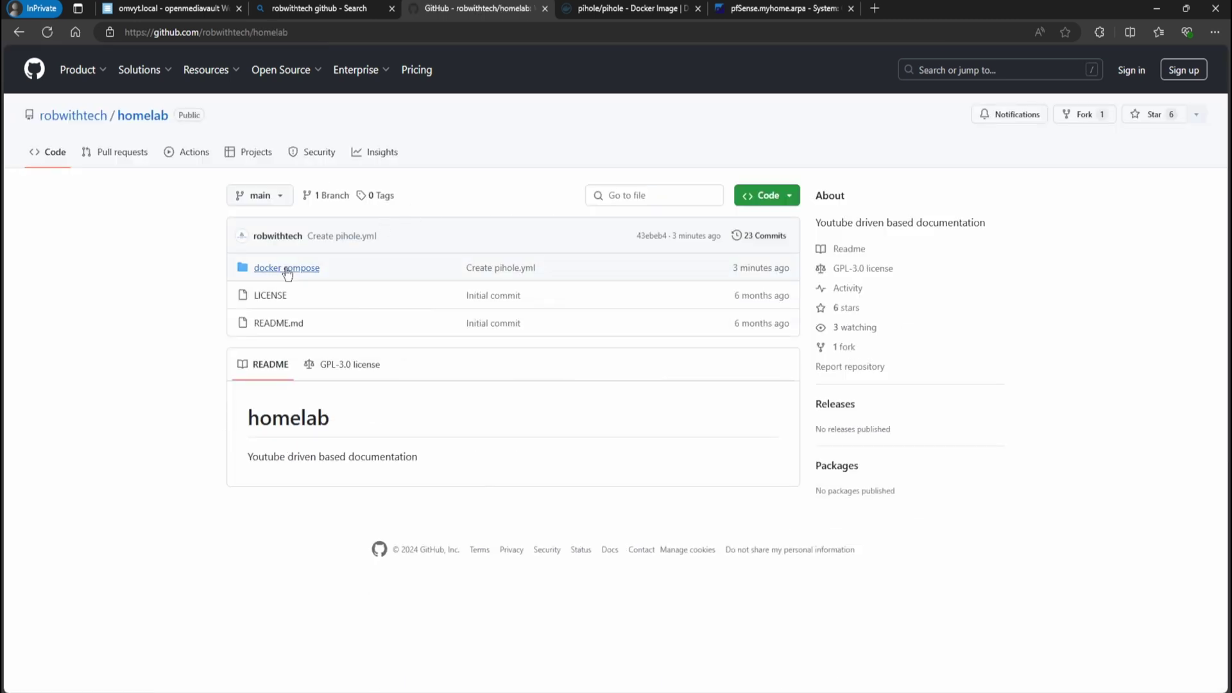
pyautogui.click(286, 270)
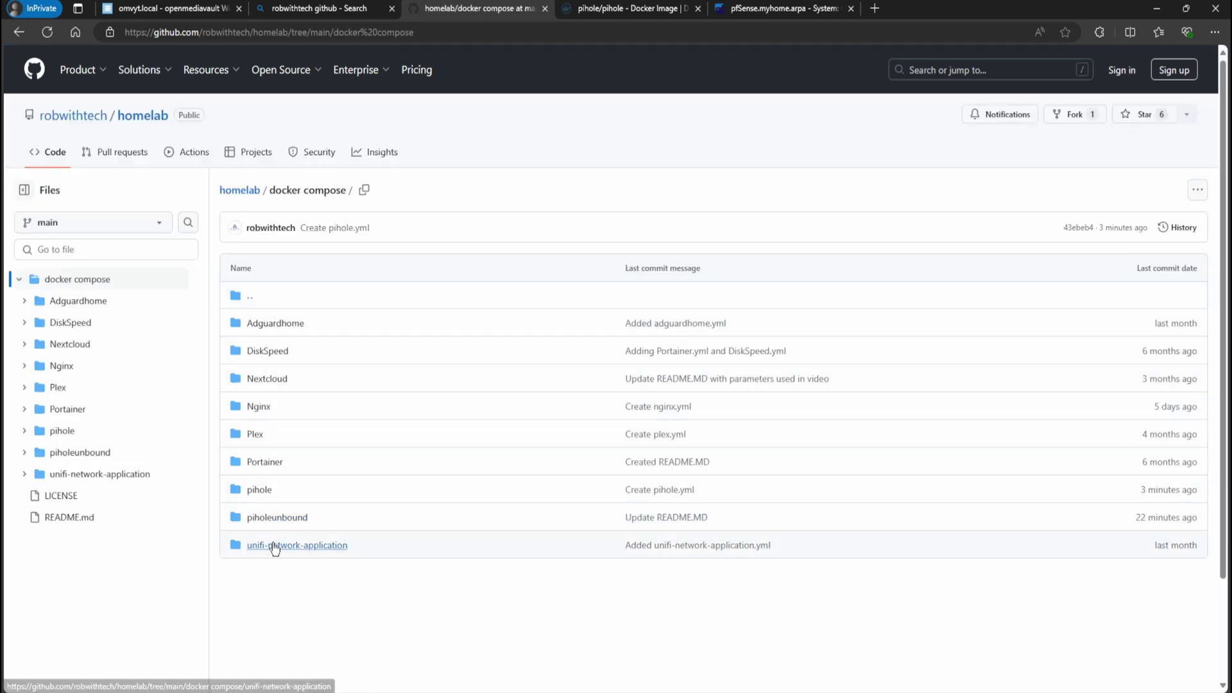
pyautogui.click(262, 491)
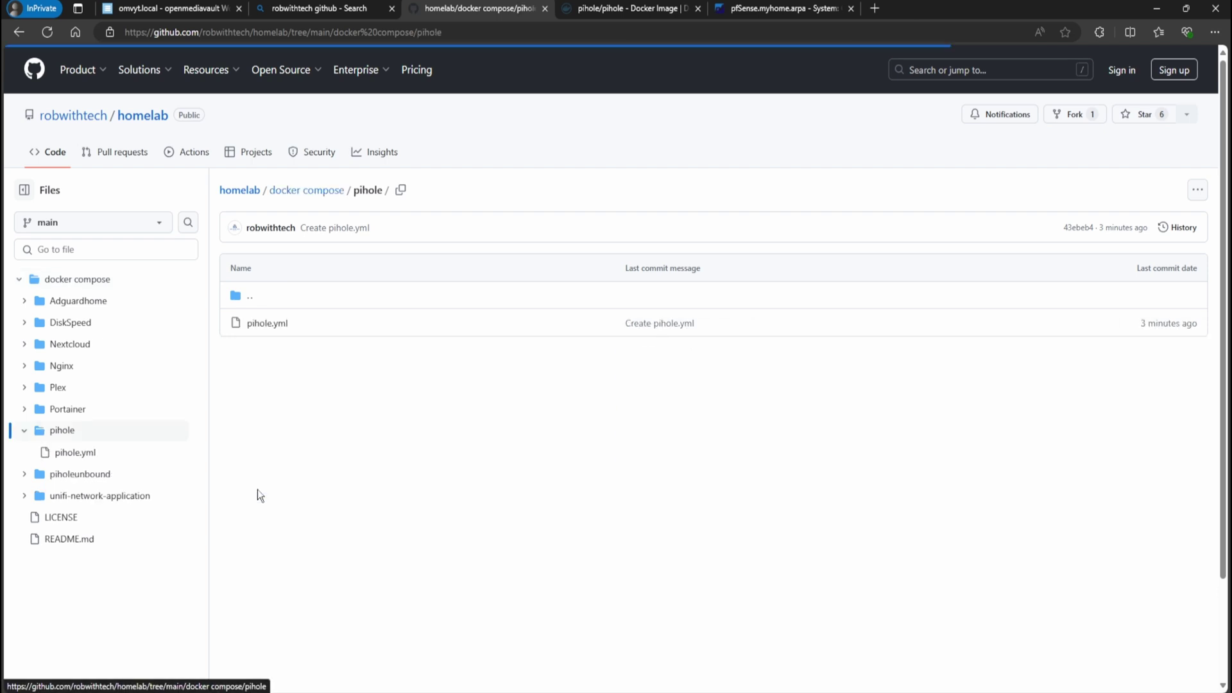
pyautogui.click(278, 324)
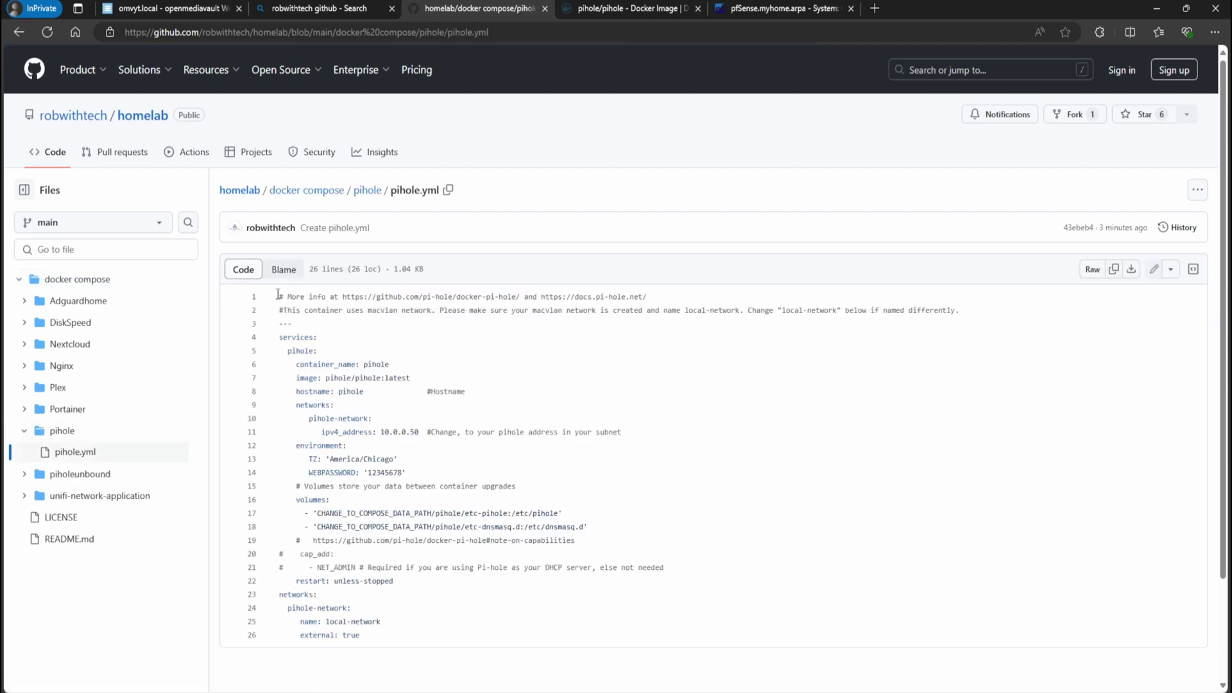
# Select and copy all 26 lines of pihole.yml
pyautogui.moveTo(278, 294); pyautogui.dragTo(361, 636)
pyautogui.rightClick(331, 515)
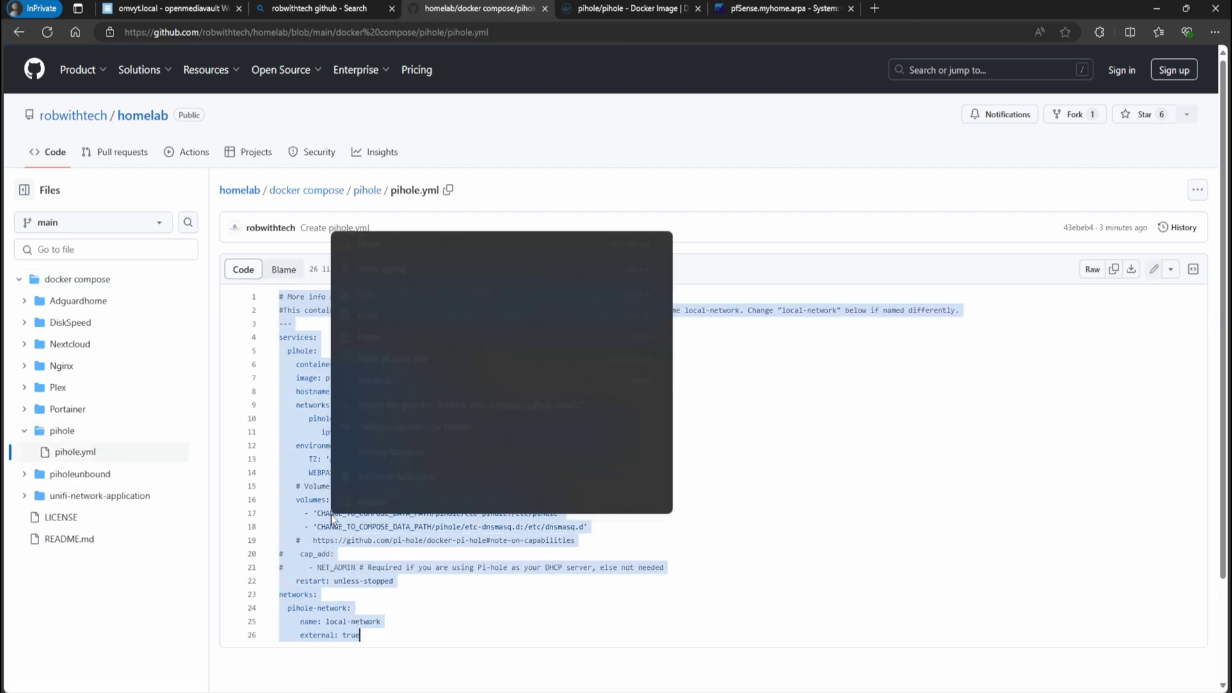
pyautogui.click(369, 315)
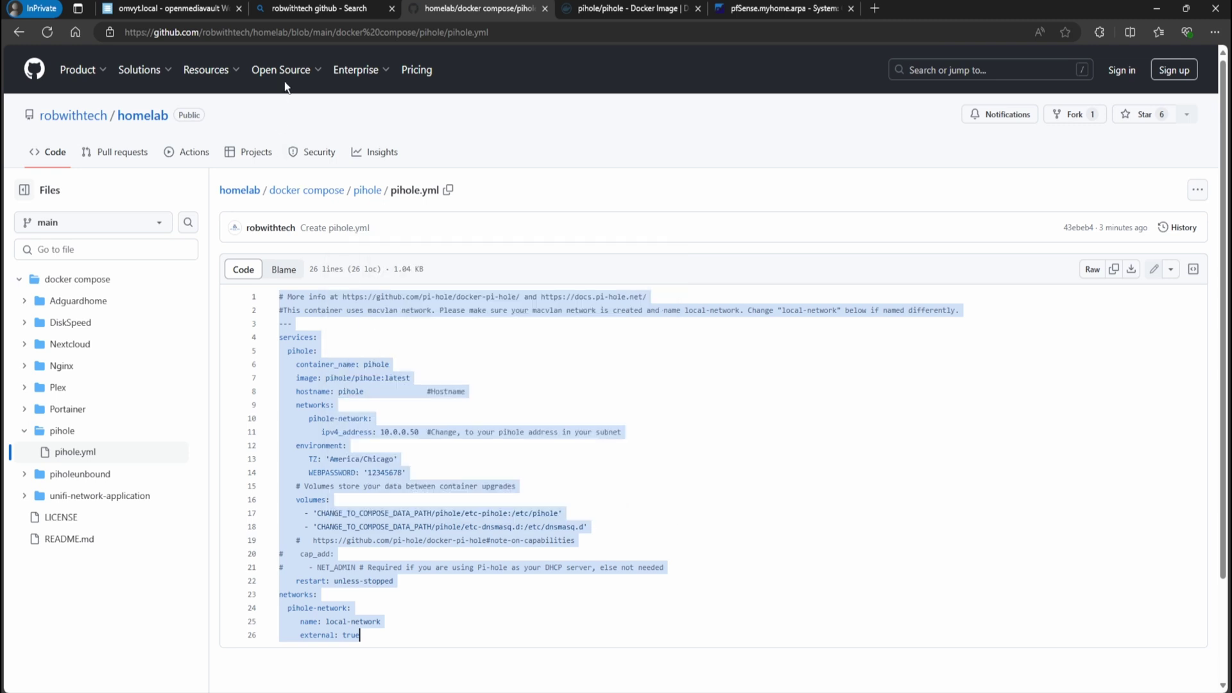
# Add a compose file named pihole with description pihole and paste in the Pi-hole YAML
pyautogui.click(167, 9)
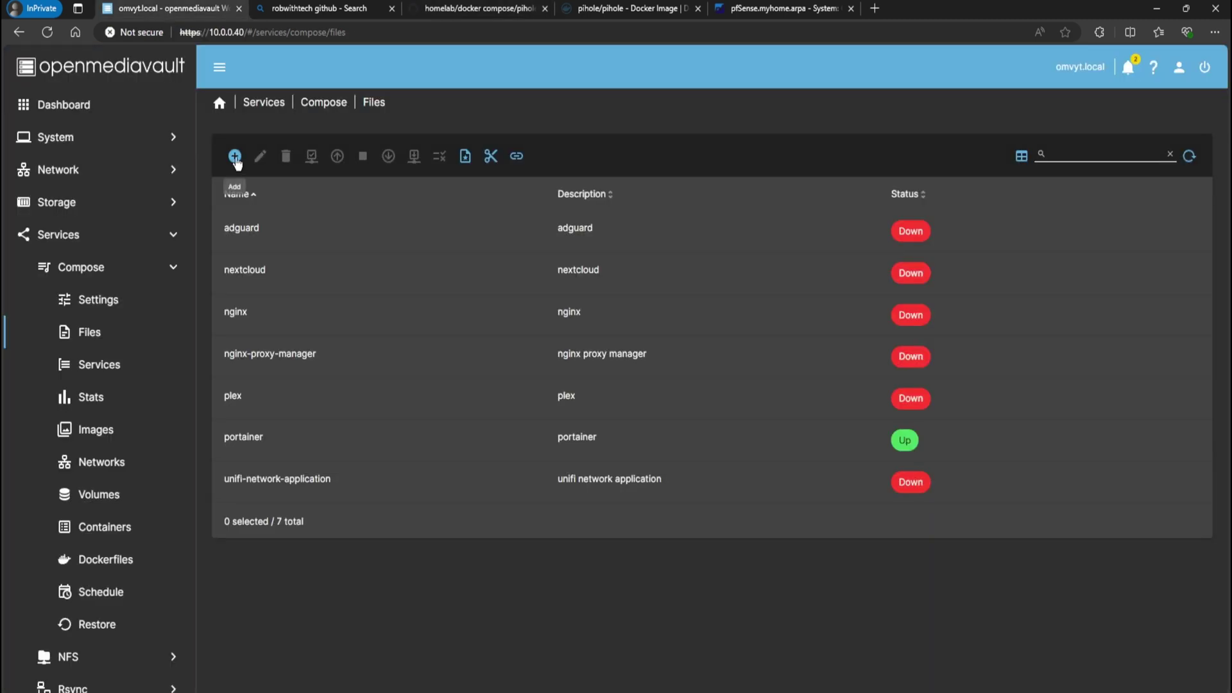
pyautogui.click(235, 156)
pyautogui.click(262, 188)
pyautogui.click(276, 155)
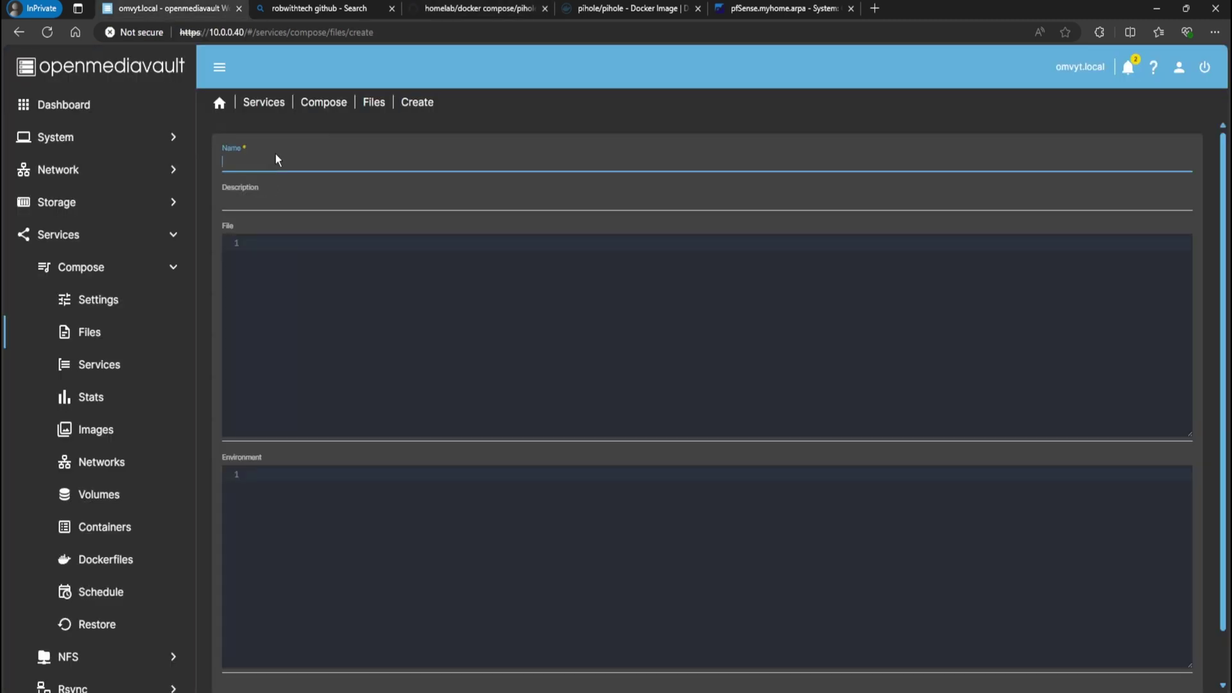
pyautogui.write('pihole')
pyautogui.press('Tab')
pyautogui.write('pihole')
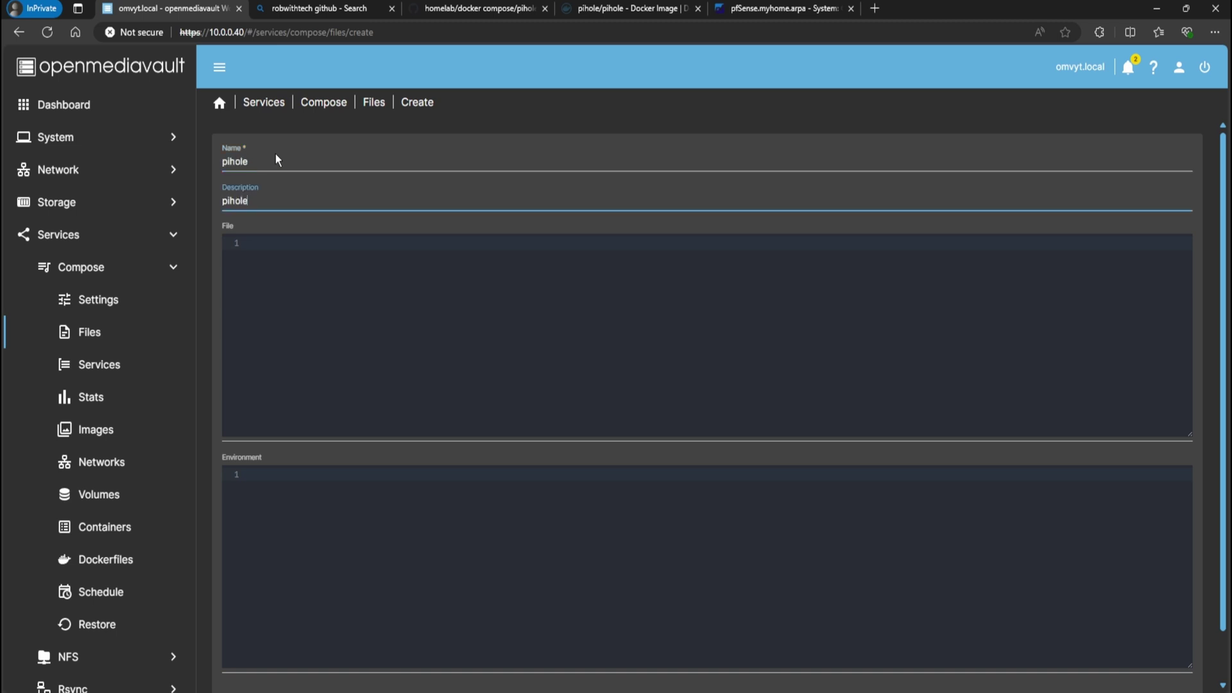
pyautogui.press('Tab')
pyautogui.hotkey('ctrl', 'v')
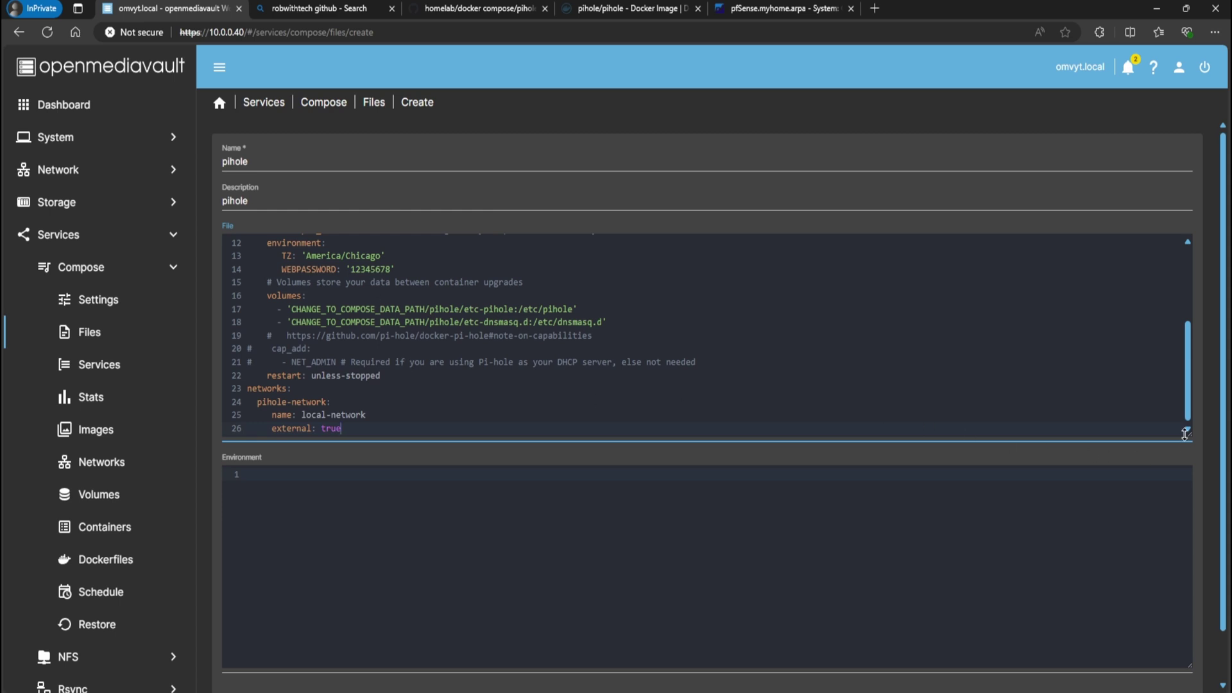
# Check container name pihole, image pihole/pihole:latest, hostname pihole and static IP 10.0.0.50
pyautogui.moveTo(1187, 434); pyautogui.dragTo(1187, 558)
pyautogui.scroll(1, 821, 511)
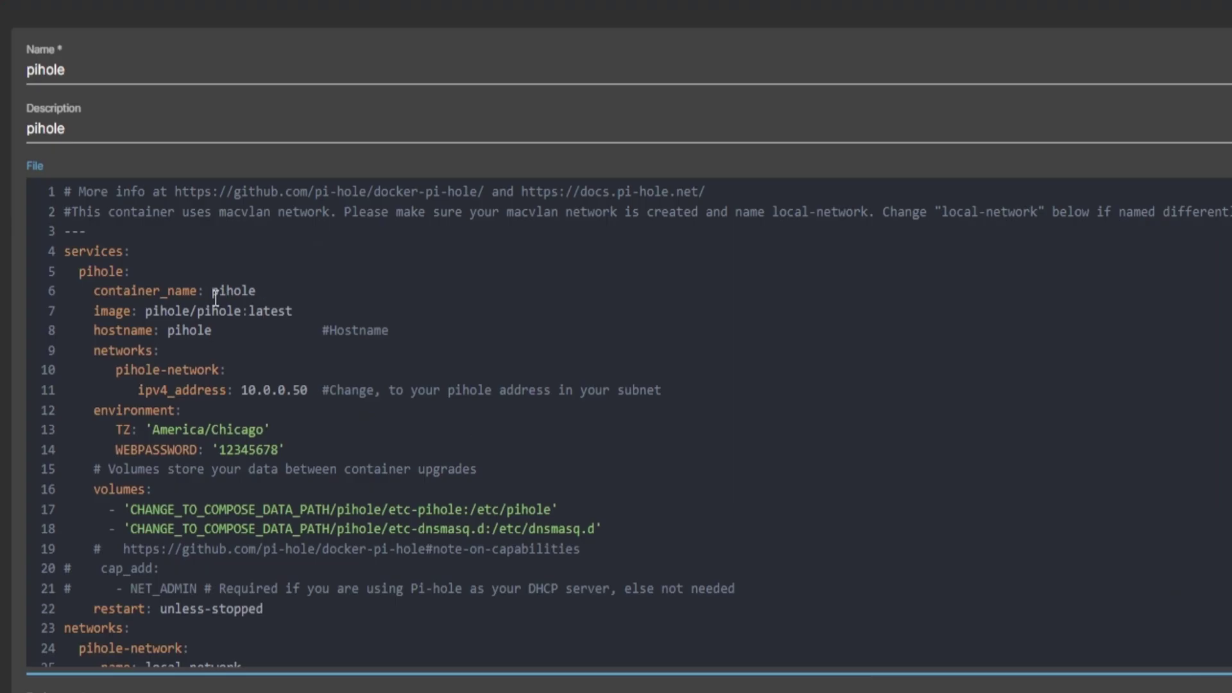
pyautogui.doubleClick(216, 297)
pyautogui.click(218, 311)
pyautogui.moveTo(322, 316); pyautogui.dragTo(93, 314)
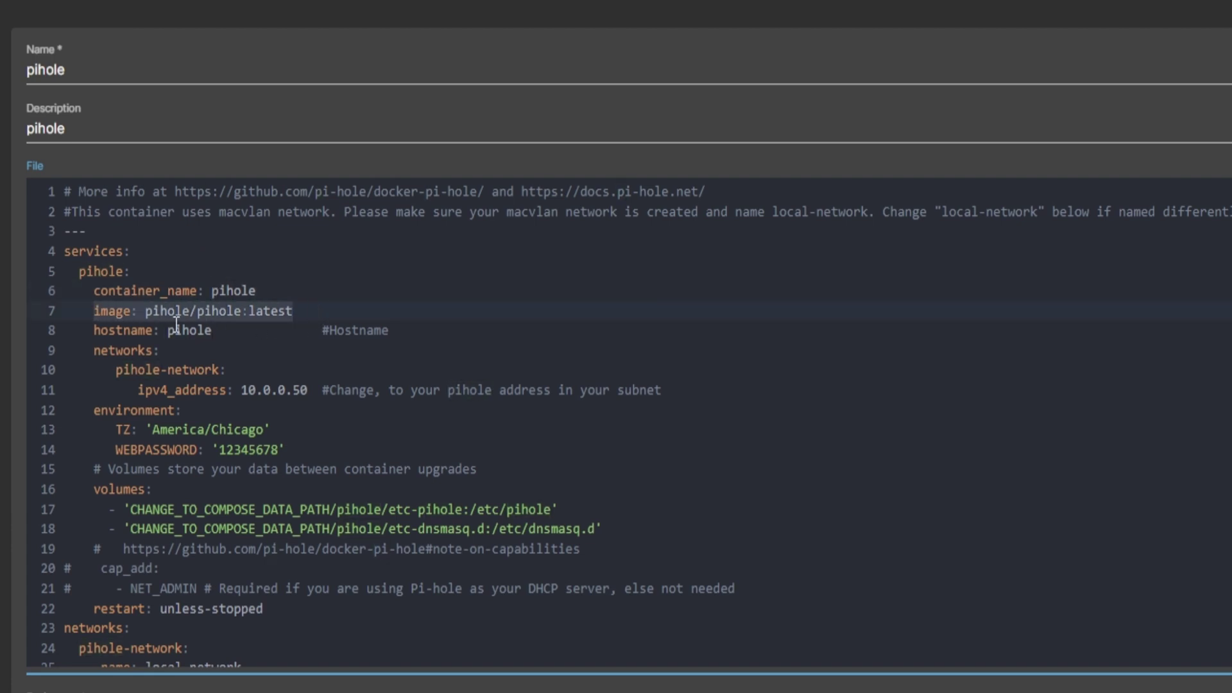
pyautogui.moveTo(169, 330); pyautogui.dragTo(231, 331)
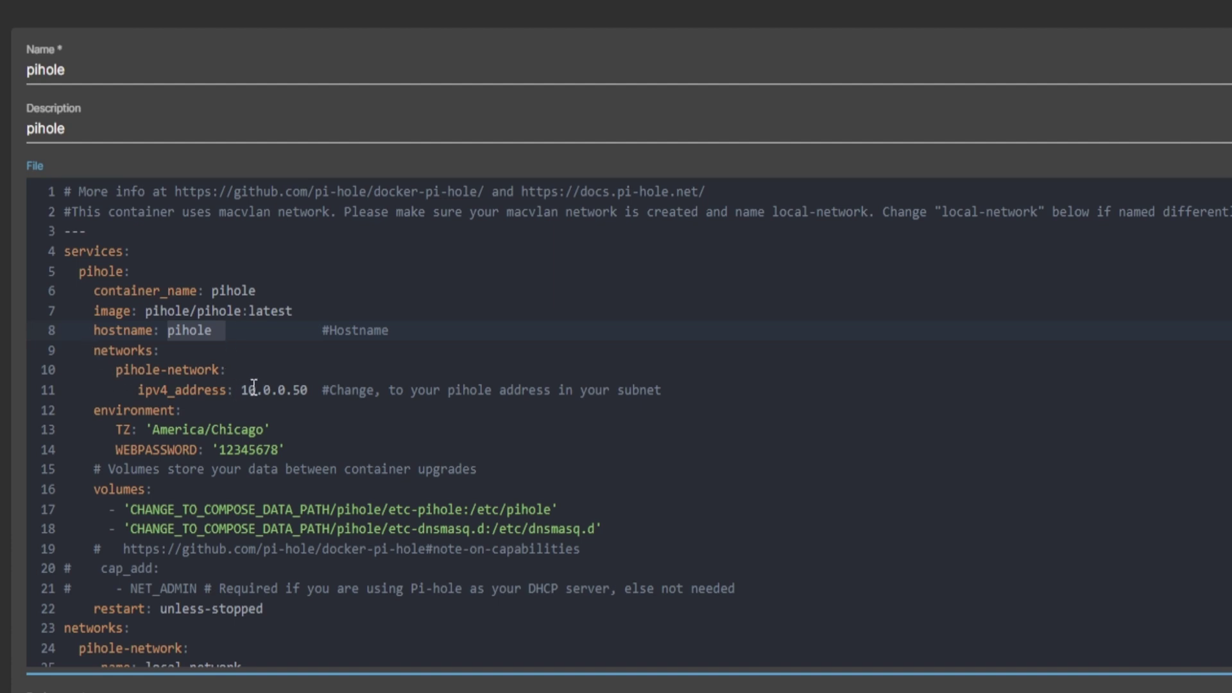
pyautogui.moveTo(314, 391); pyautogui.dragTo(132, 393)
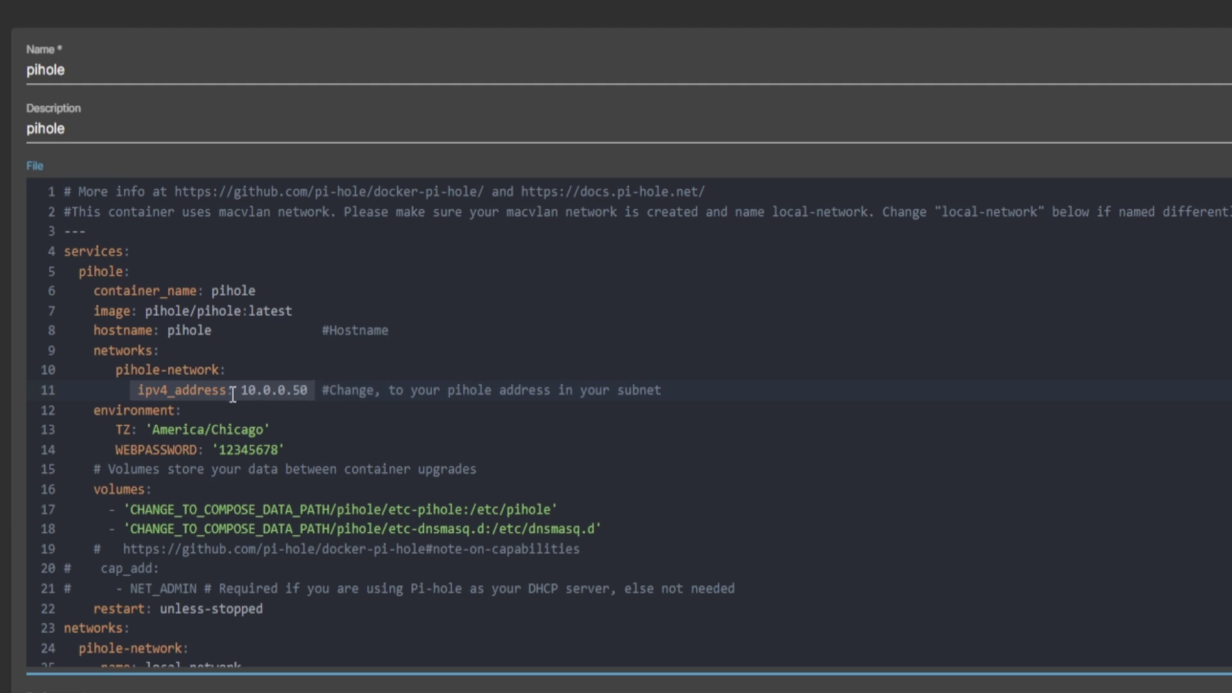
# Check the pihole-network and local-network entries and save the compose file
pyautogui.moveTo(116, 371); pyautogui.dragTo(225, 371)
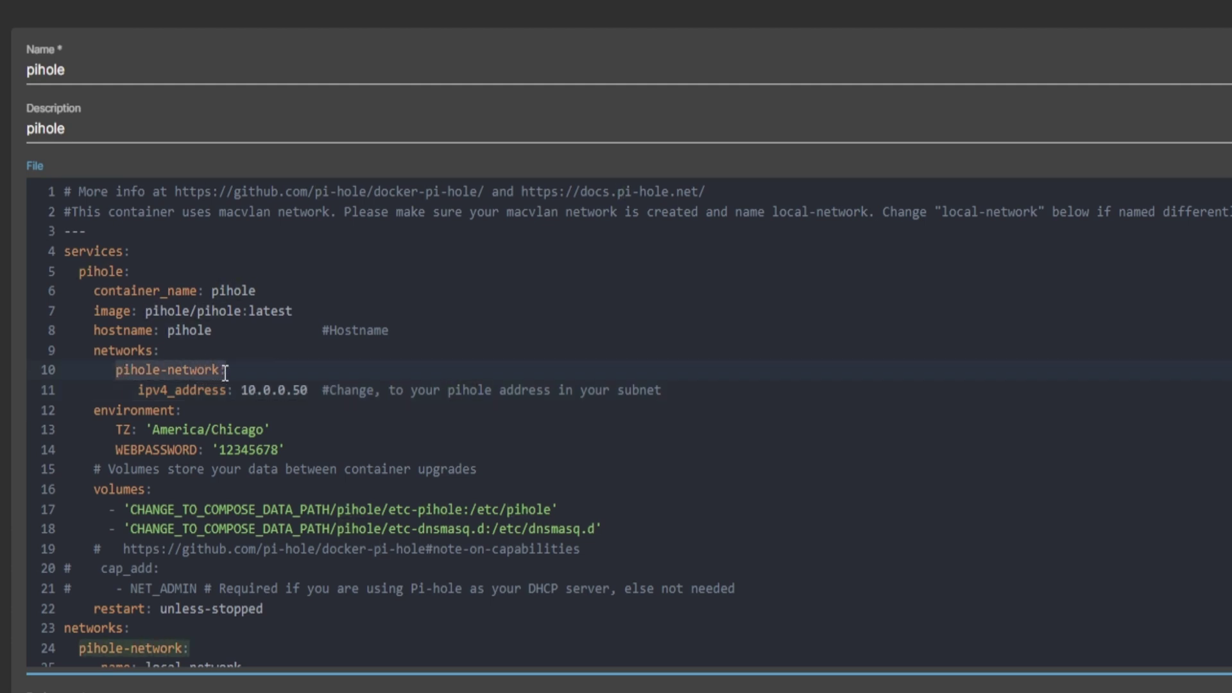
pyautogui.scroll(-1, 225, 371)
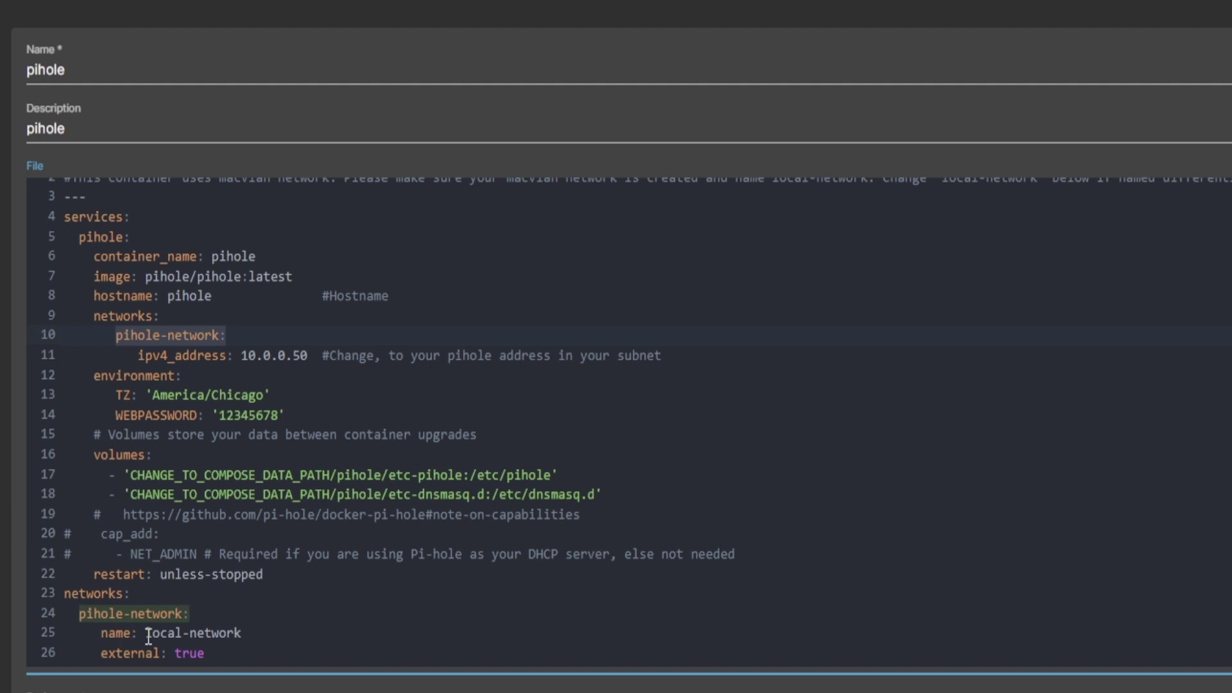
pyautogui.moveTo(149, 637); pyautogui.dragTo(250, 638)
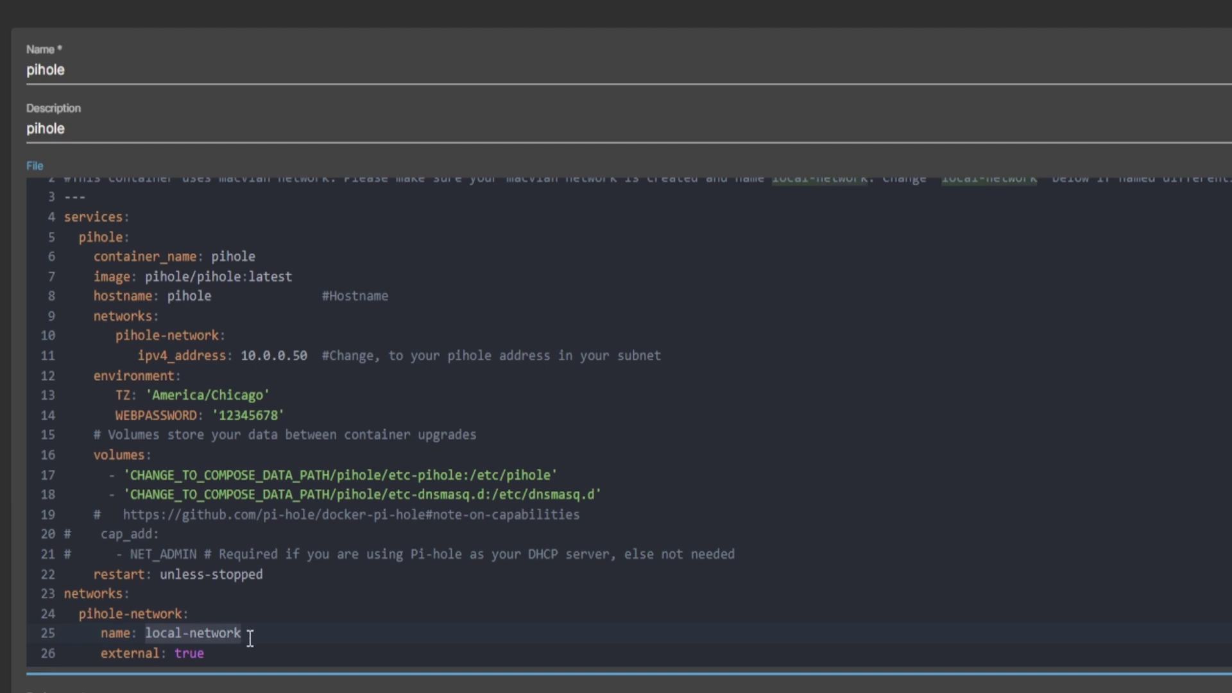
pyautogui.moveTo(217, 654); pyautogui.dragTo(64, 597)
pyautogui.scroll(-2, 218, 622)
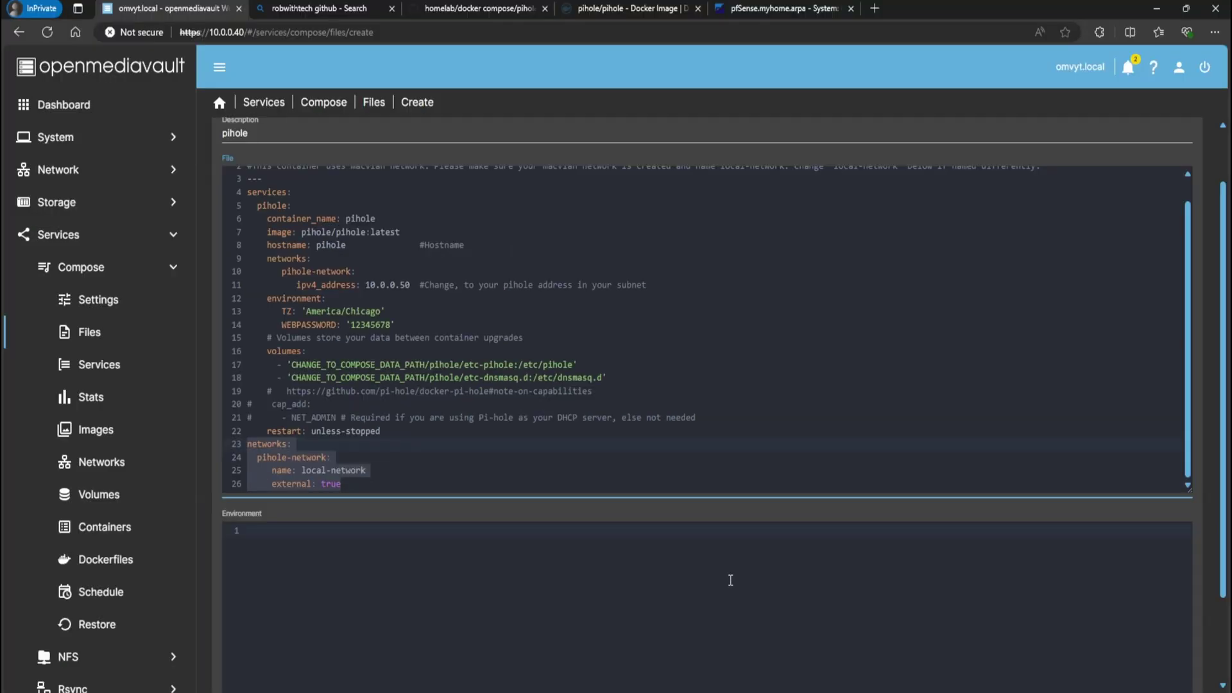
pyautogui.scroll(-2, 1119, 642)
pyautogui.click(1171, 654)
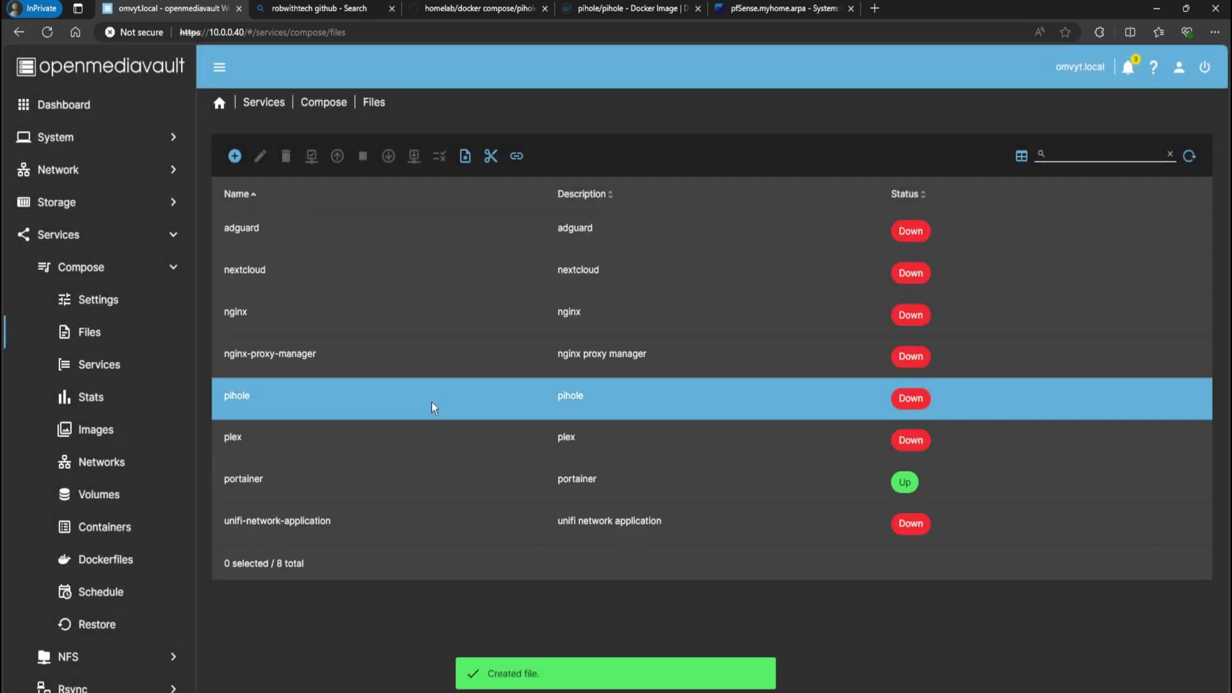
# In Compose > Networks, inspect the macvlan local-network entry and open the Create network form
pyautogui.click(323, 102)
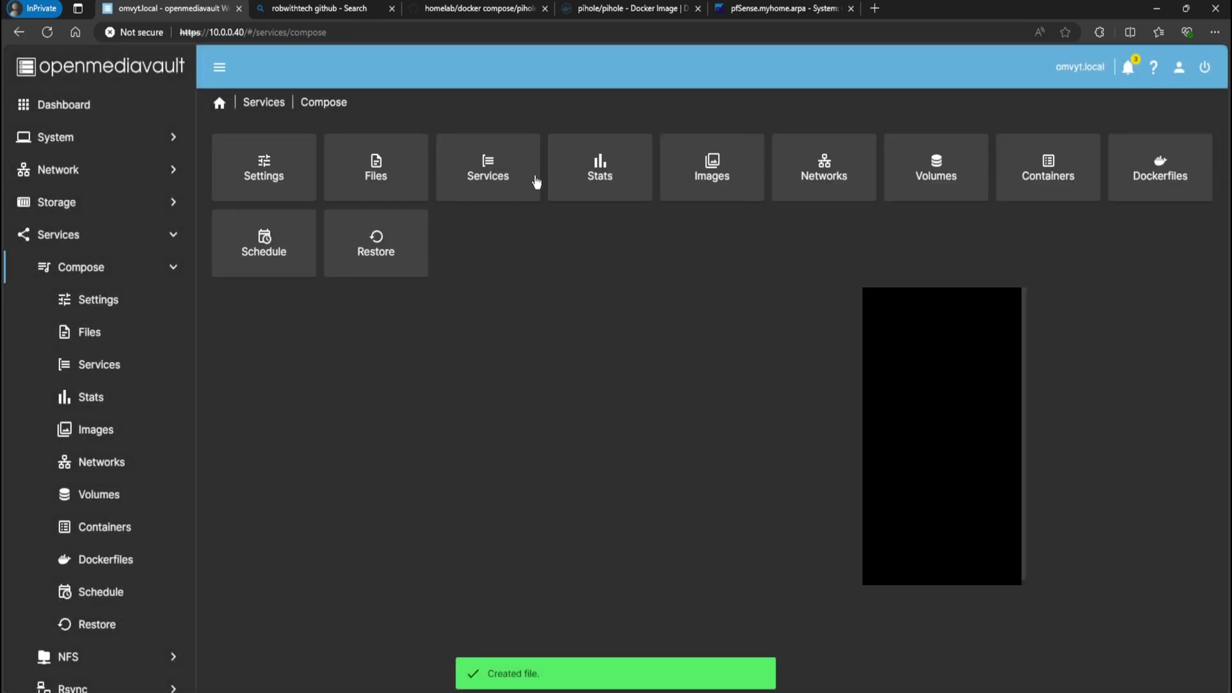
pyautogui.click(805, 177)
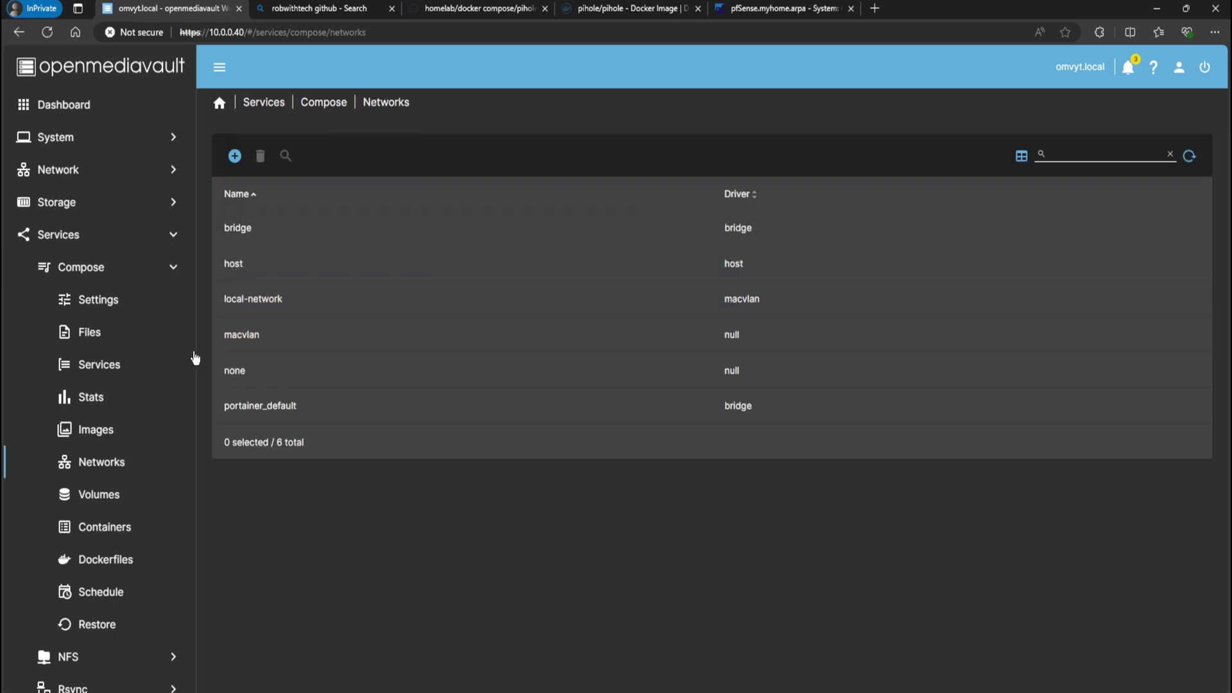
pyautogui.click(258, 309)
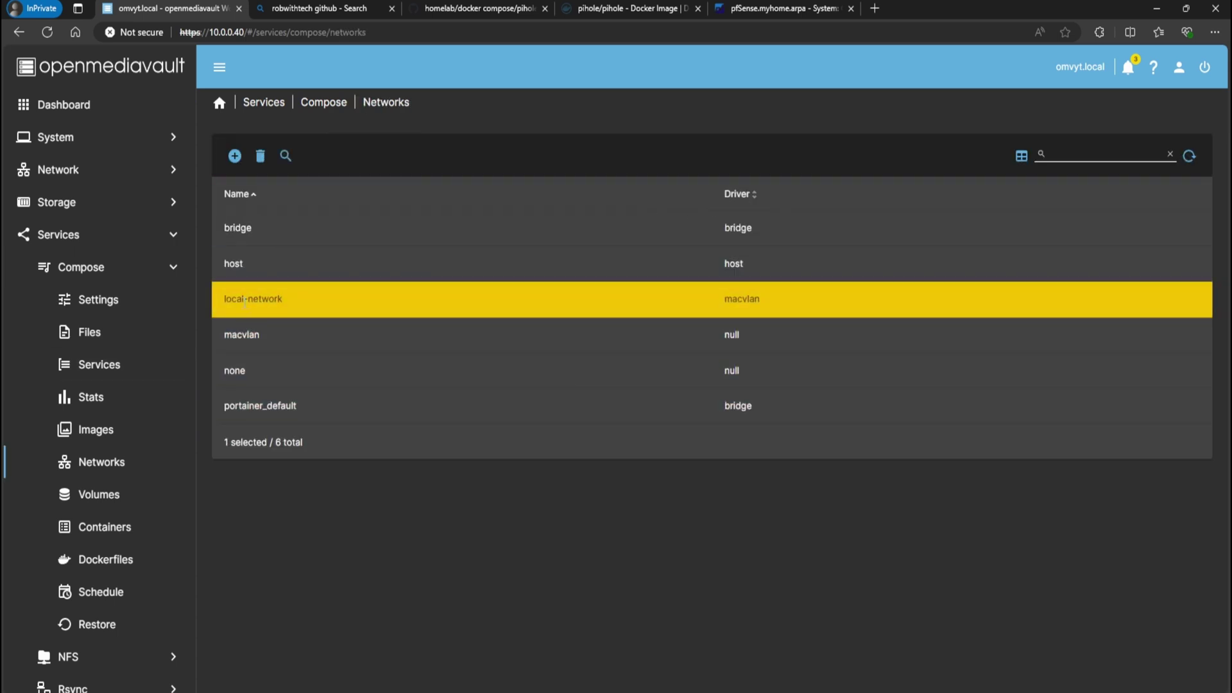
pyautogui.click(235, 156)
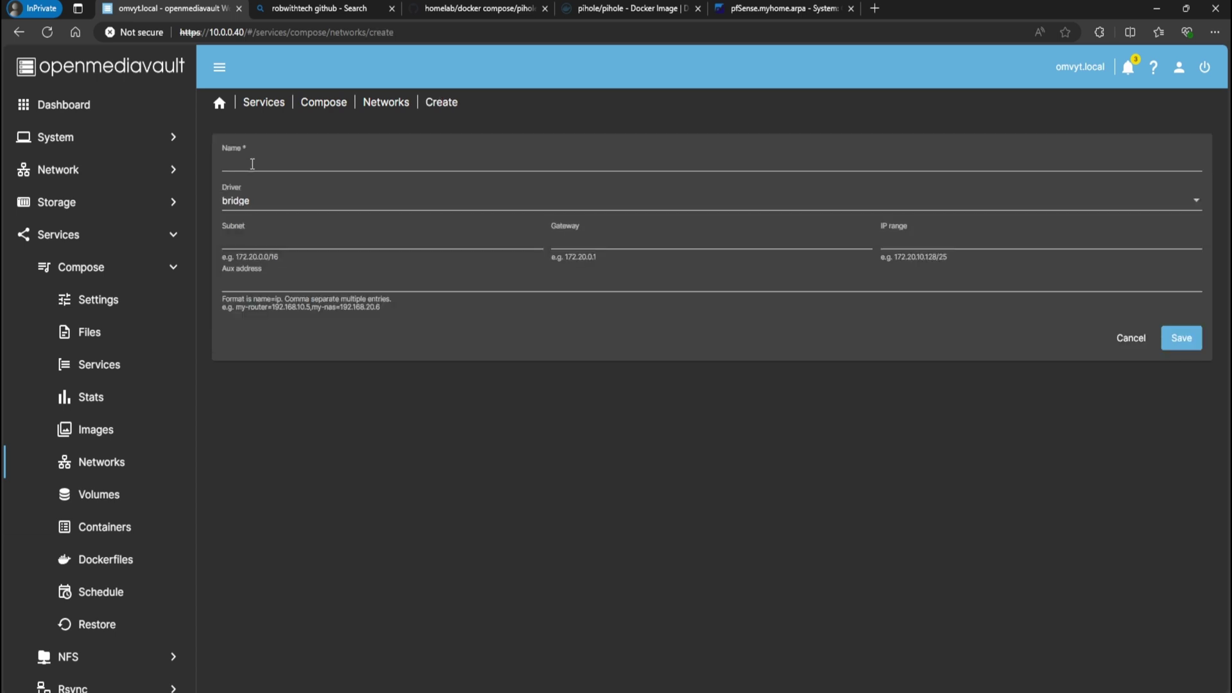
# Name the network local-network with driver macvlan and parent interface ens18
pyautogui.click(252, 164)
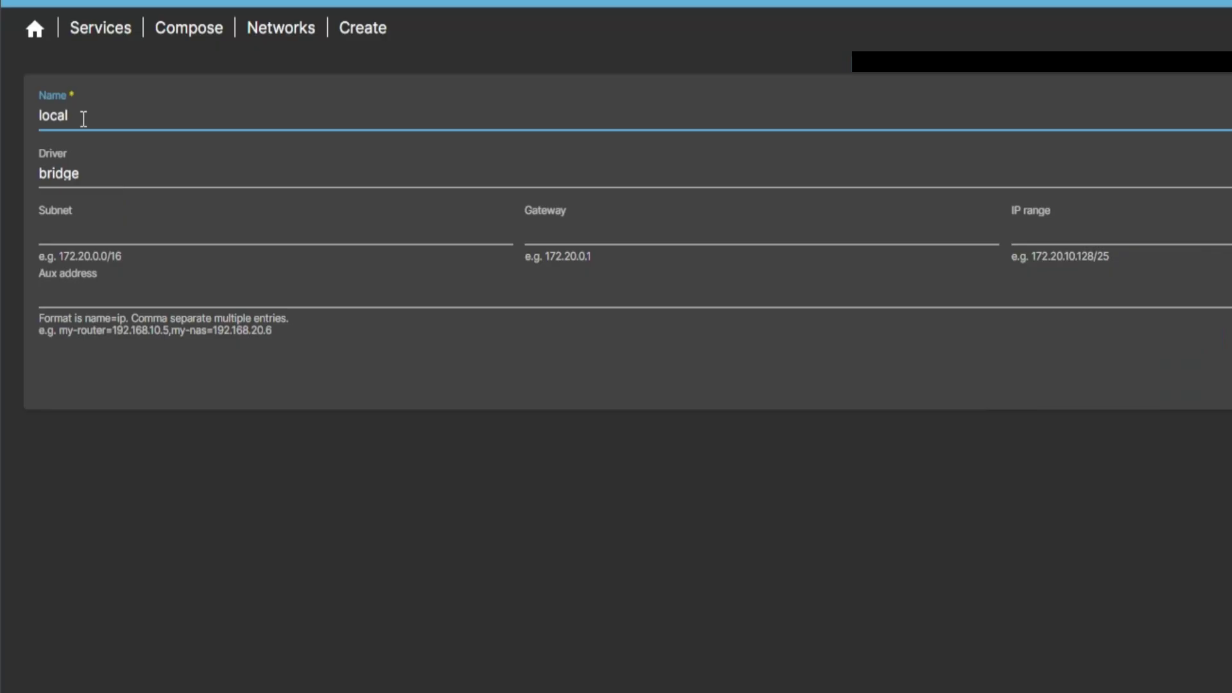
pyautogui.write('local-network')
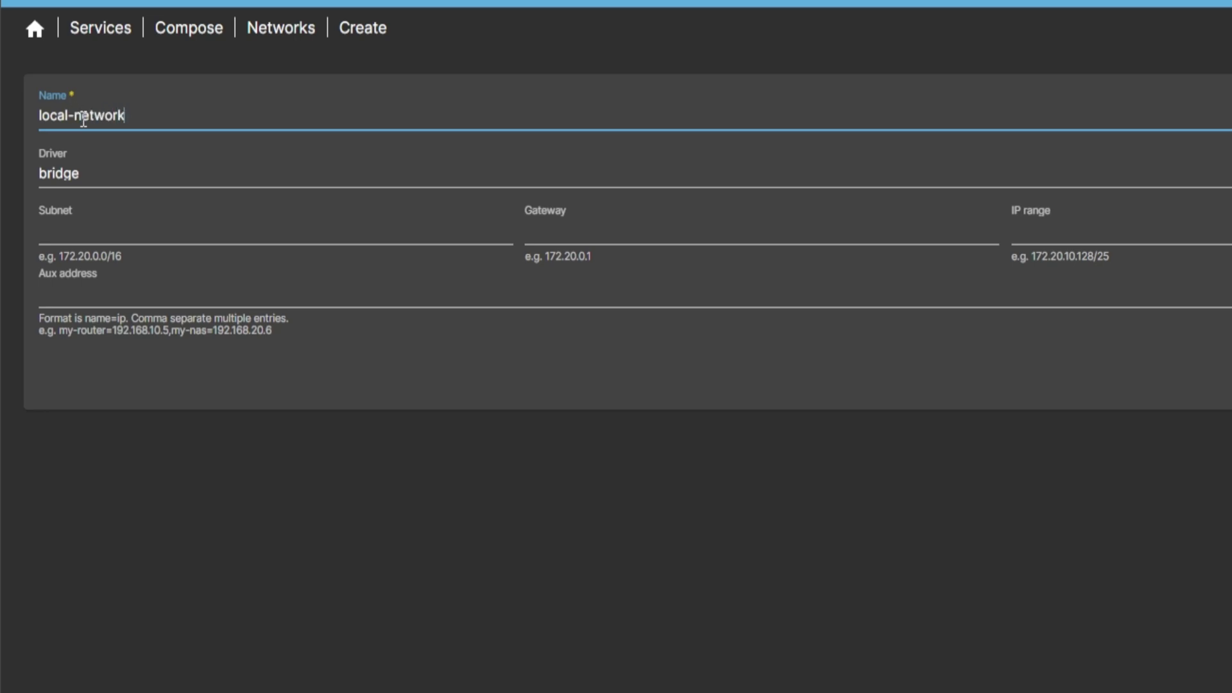
pyautogui.click(95, 186)
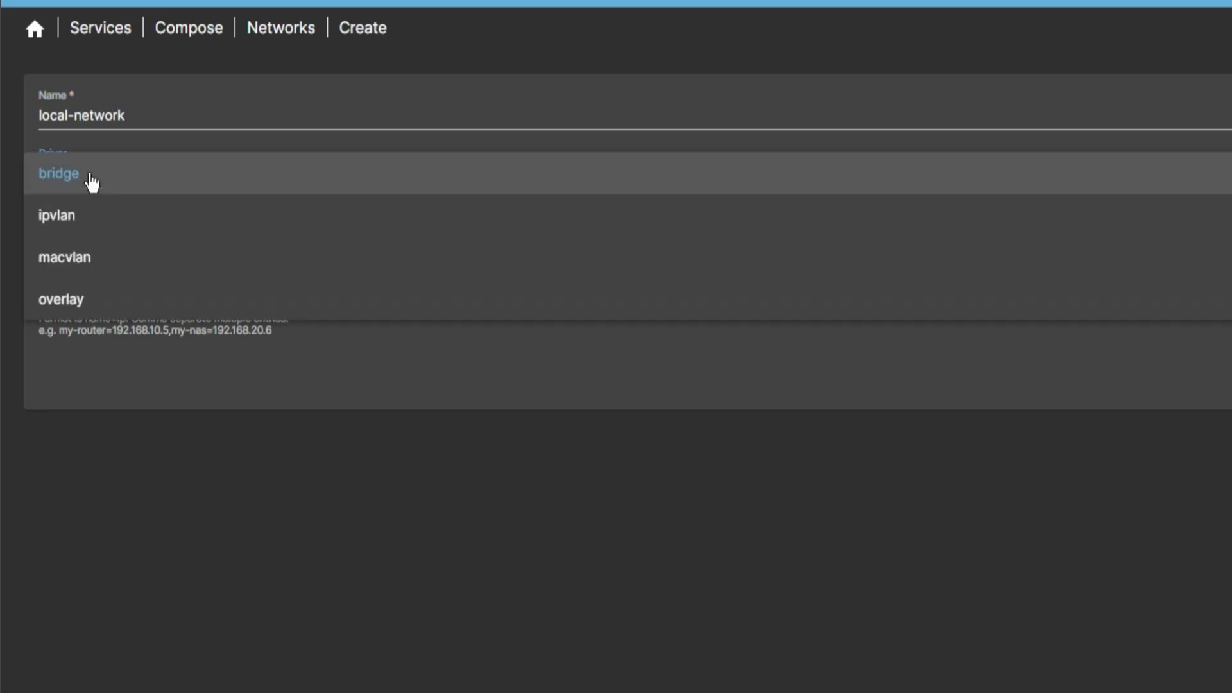
pyautogui.click(91, 264)
pyautogui.click(99, 240)
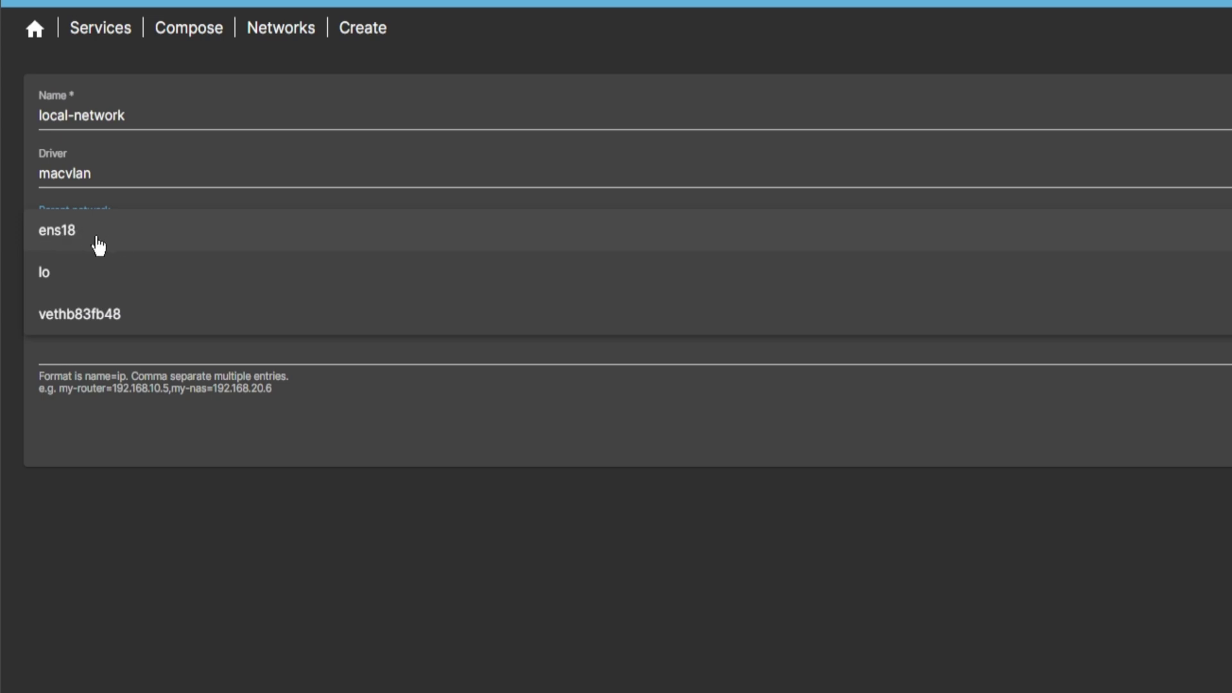
pyautogui.click(123, 243)
pyautogui.click(85, 305)
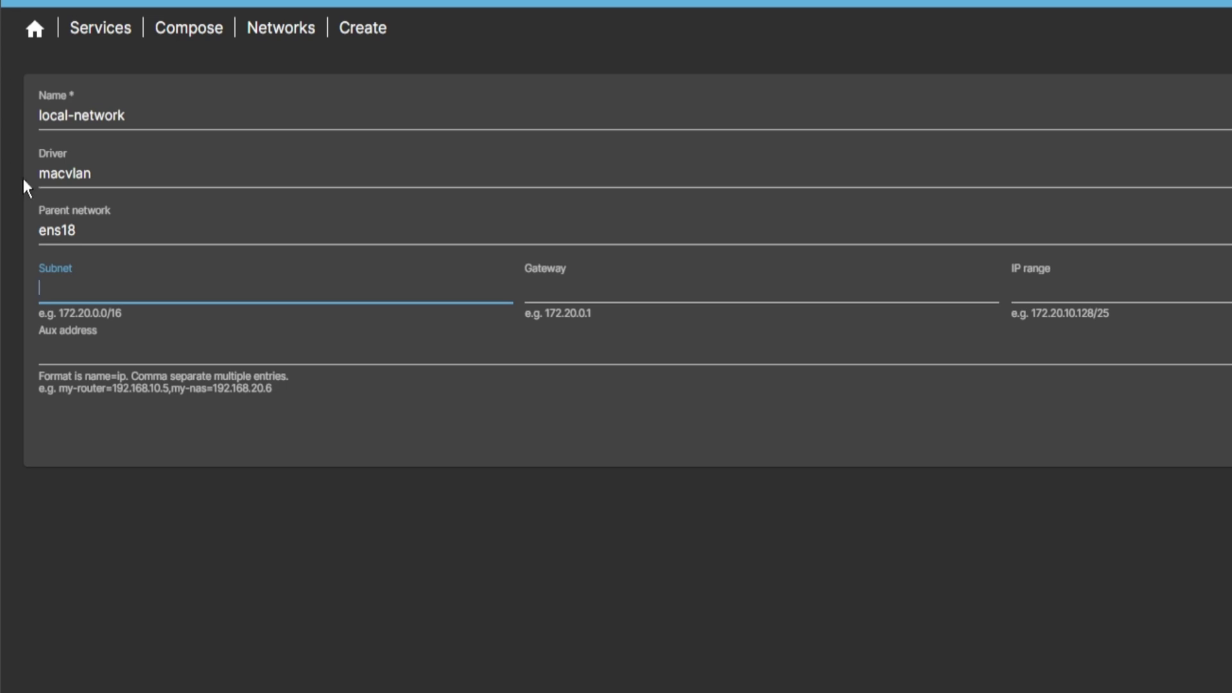
# Enter subnet 10.0.0.0/24 and gateway 10.0.0.1, then cancel and discard the unsaved network
pyautogui.moveTo(58, 312); pyautogui.dragTo(149, 317)
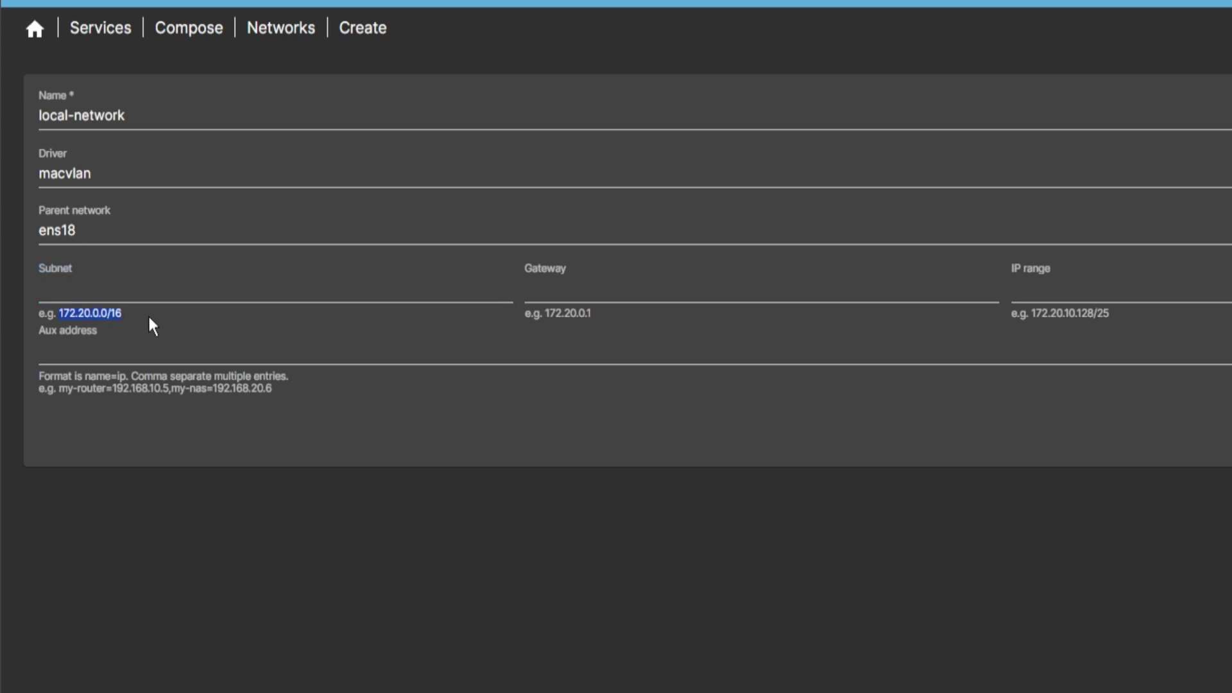
pyautogui.click(90, 299)
pyautogui.write('10.0')
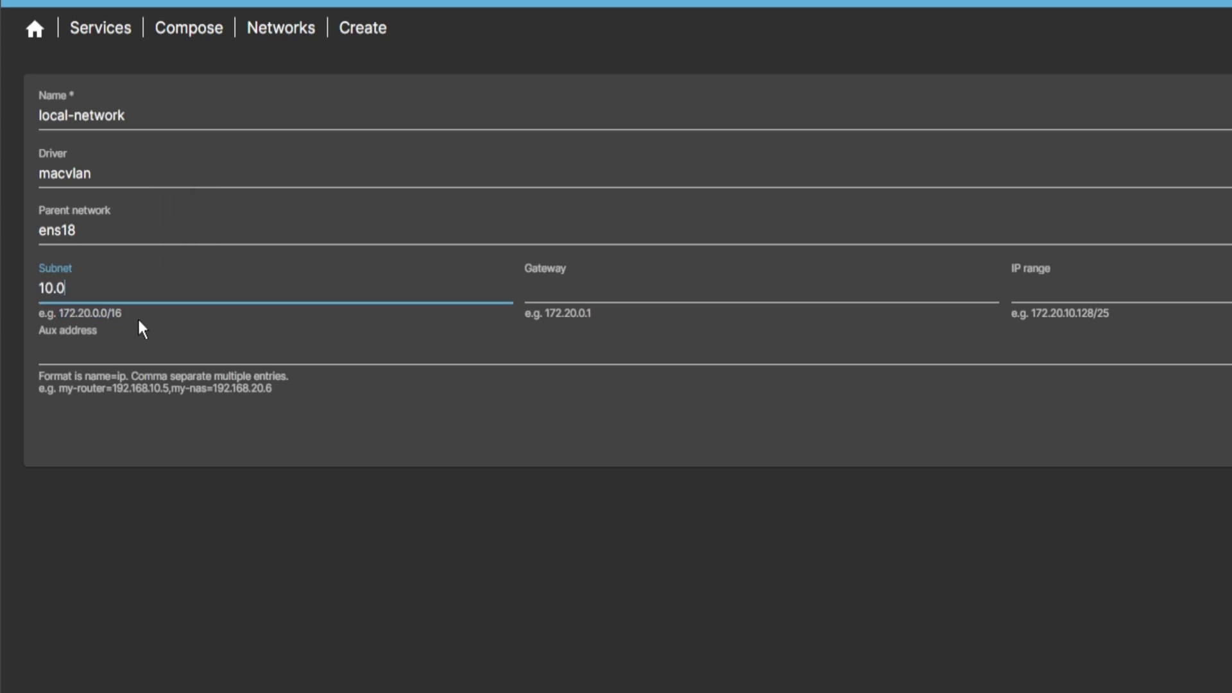
pyautogui.write('.0.0.0')
pyautogui.press('BackSpace')
pyautogui.press('BackSpace')
pyautogui.write('/24')
pyautogui.click(543, 299)
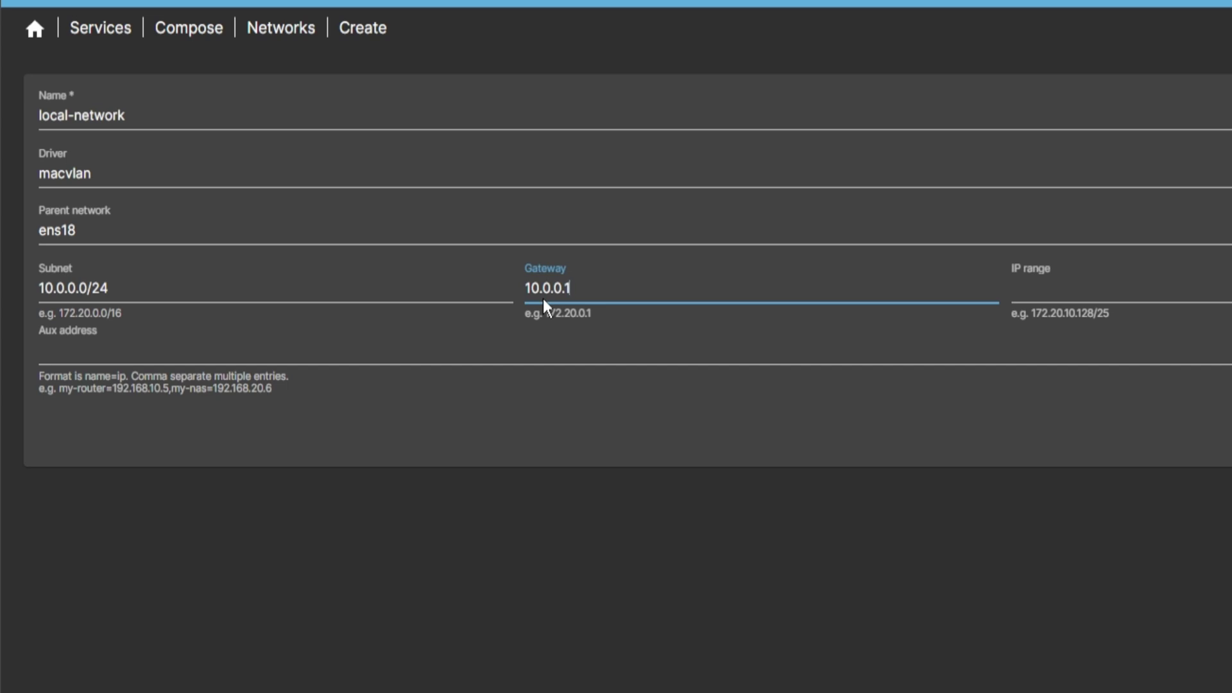
pyautogui.click(1020, 285)
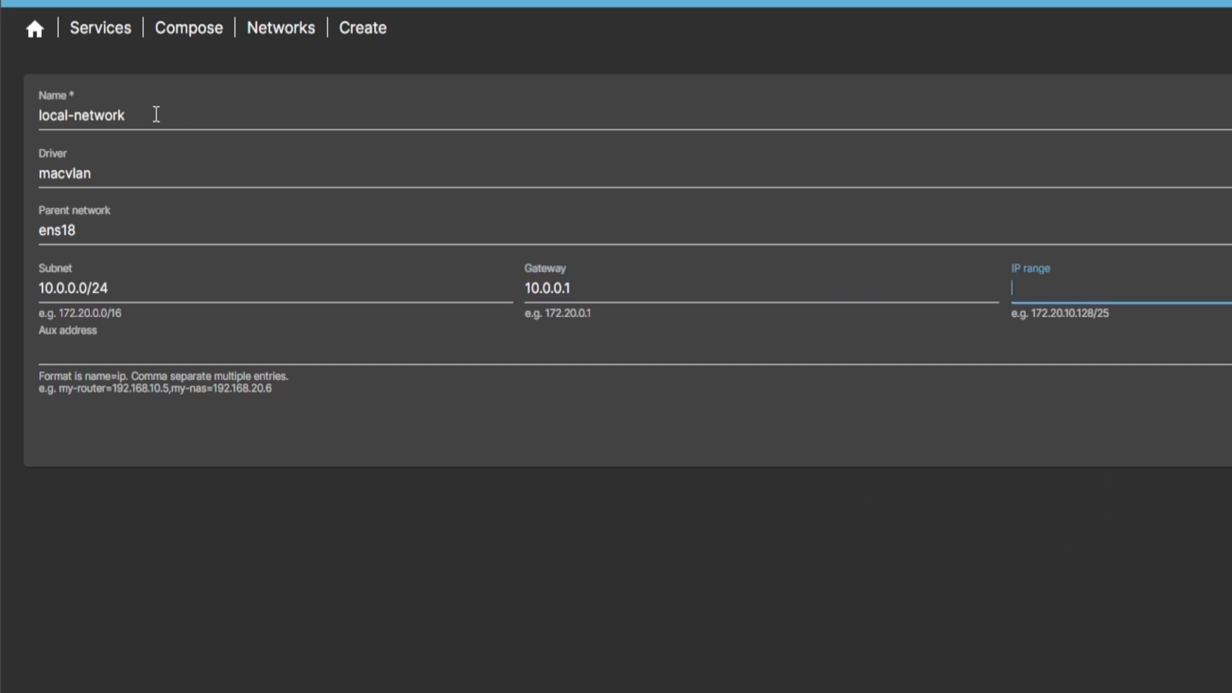
pyautogui.moveTo(154, 114); pyautogui.dragTo(10, 115)
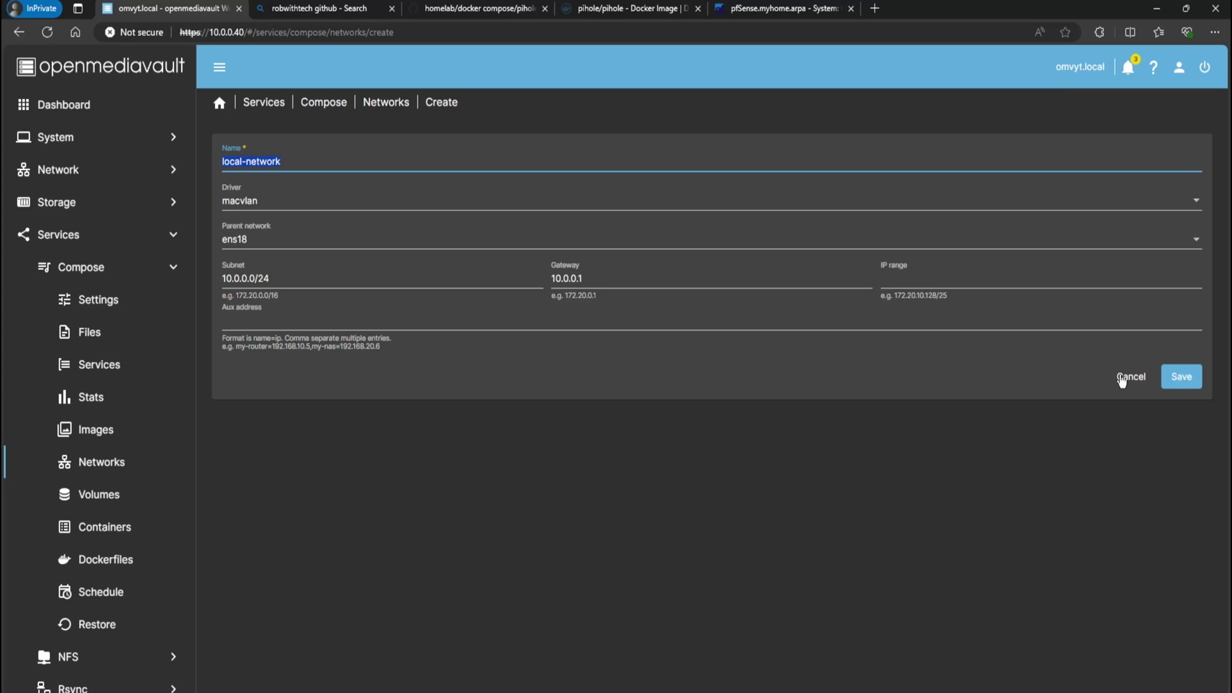
pyautogui.click(1130, 377)
# Discard the unsaved network and open the pihole compose file for editing
pyautogui.click(780, 406)
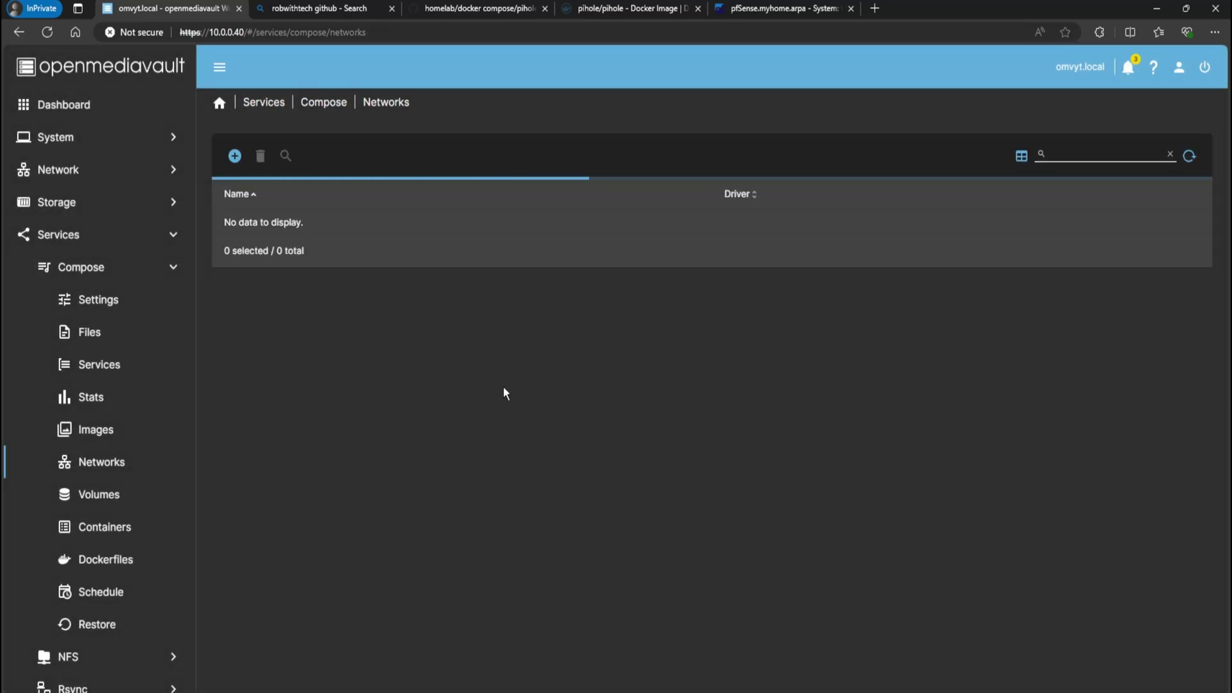
pyautogui.click(317, 110)
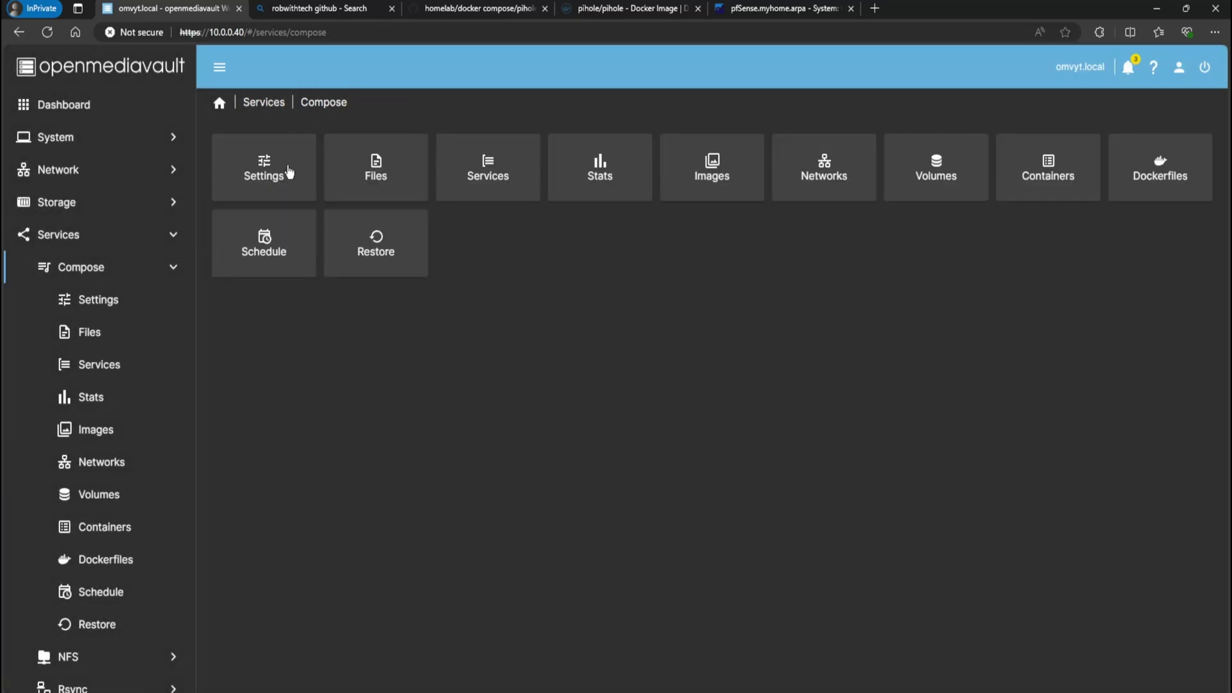
pyautogui.click(358, 176)
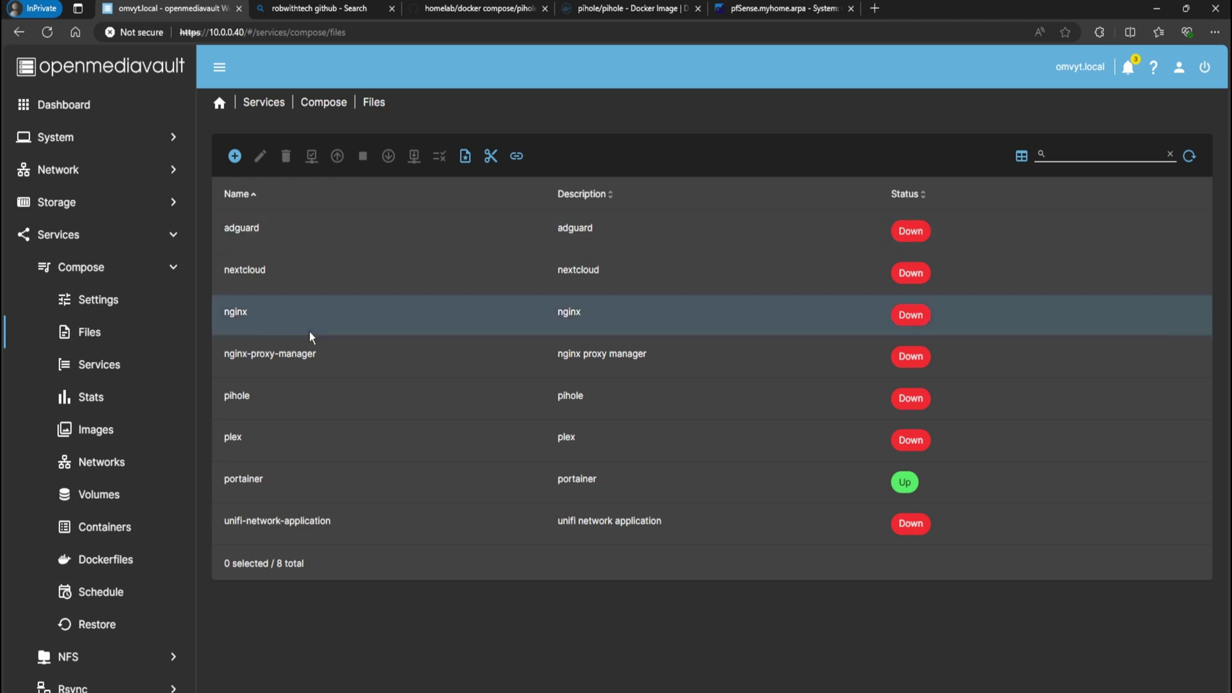
pyautogui.click(268, 394)
pyautogui.click(268, 394)
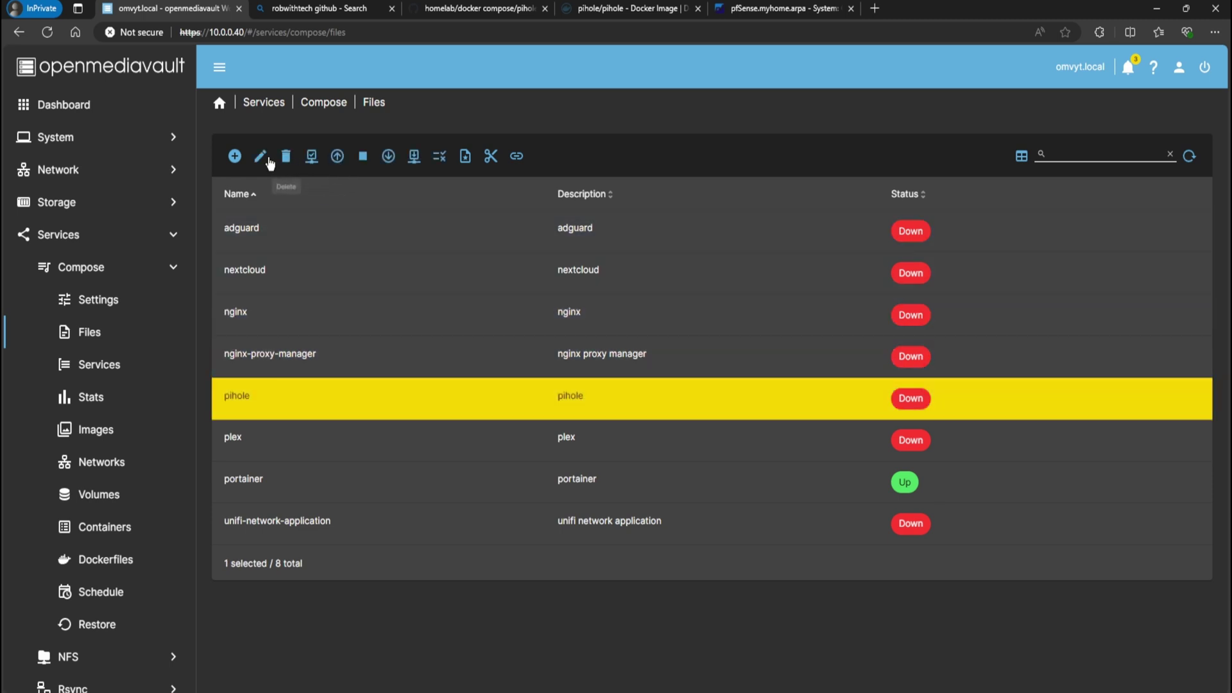
pyautogui.click(260, 156)
# Scroll to the volumes and highlight the CHANGE_TO_COMPOSE_DATA_PATH placeholder paths on lines 17-18
pyautogui.scroll(-3, 346, 407)
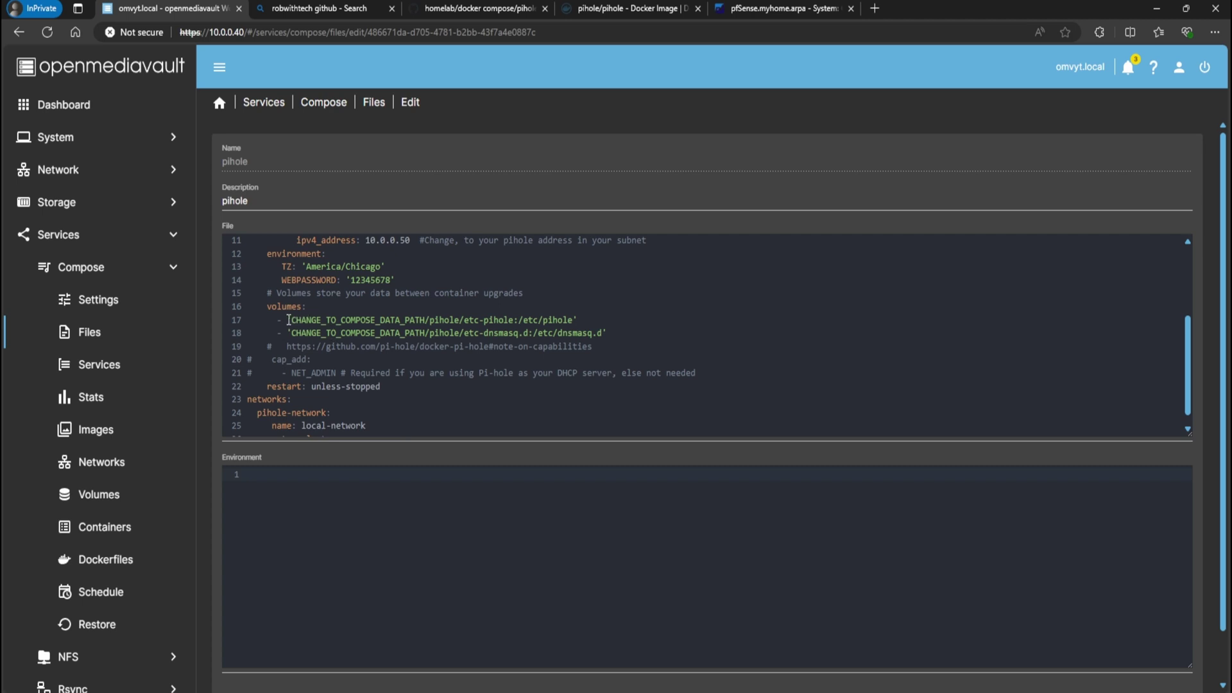
pyautogui.moveTo(291, 321); pyautogui.dragTo(544, 327)
pyautogui.click(488, 326)
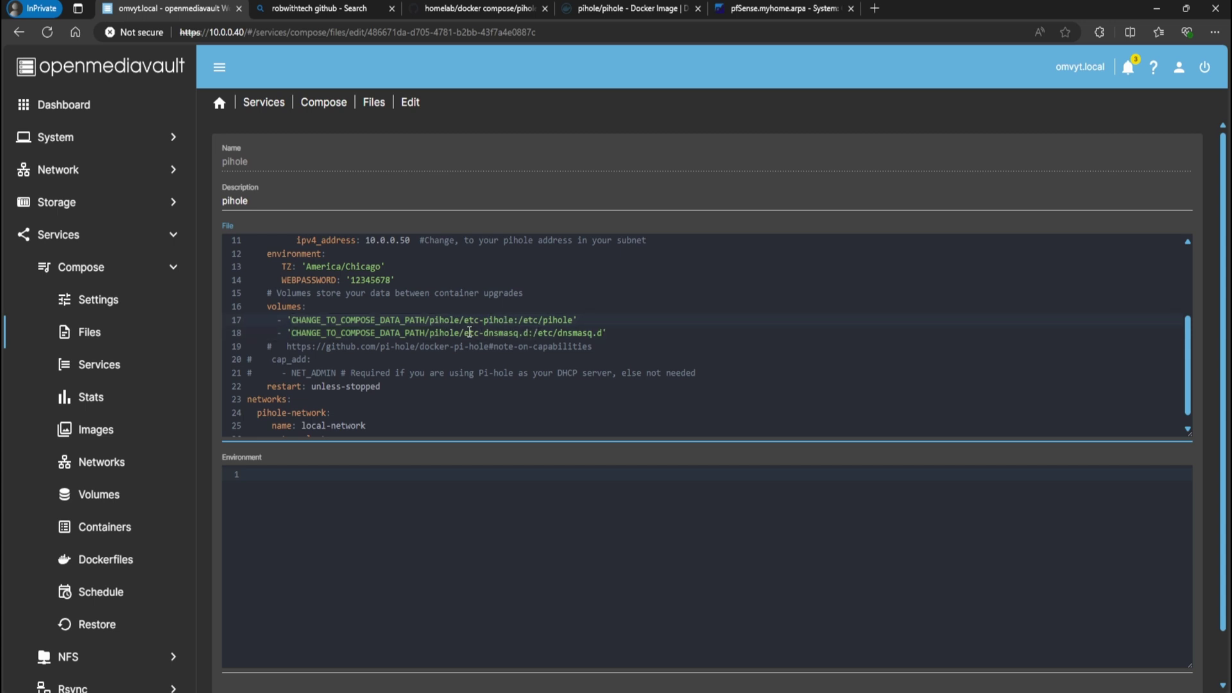
pyautogui.moveTo(289, 321); pyautogui.dragTo(425, 321)
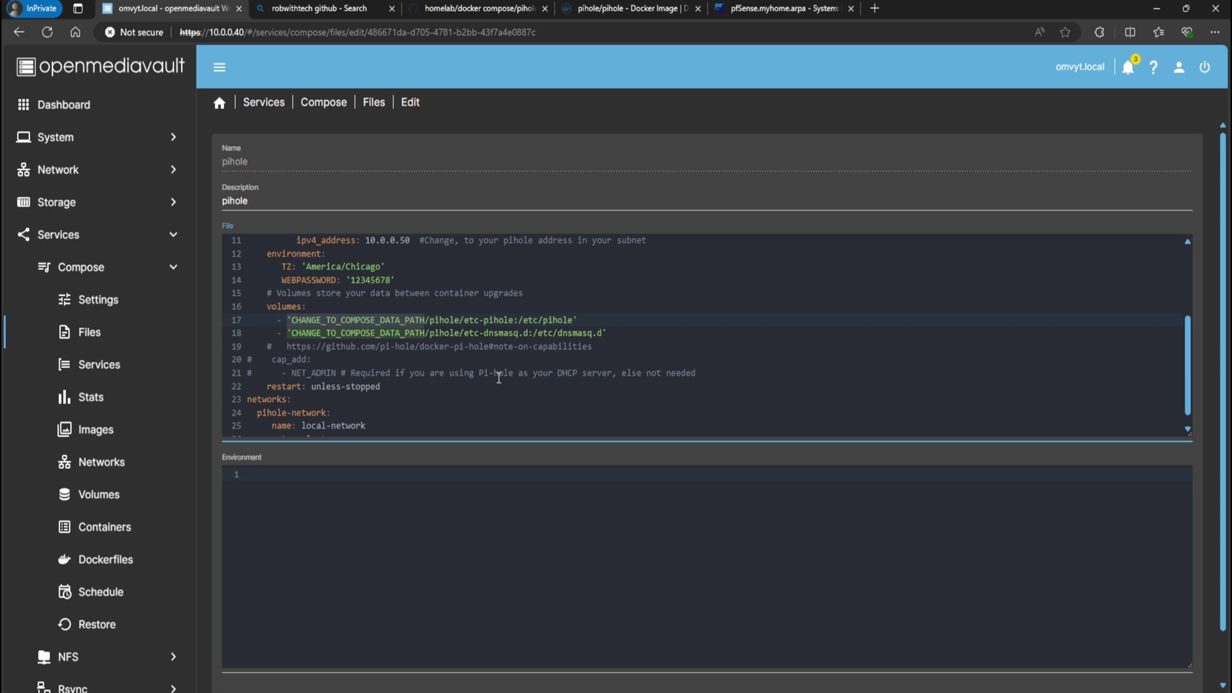
pyautogui.scroll(-1, 499, 378)
pyautogui.moveTo(429, 308); pyautogui.dragTo(465, 323)
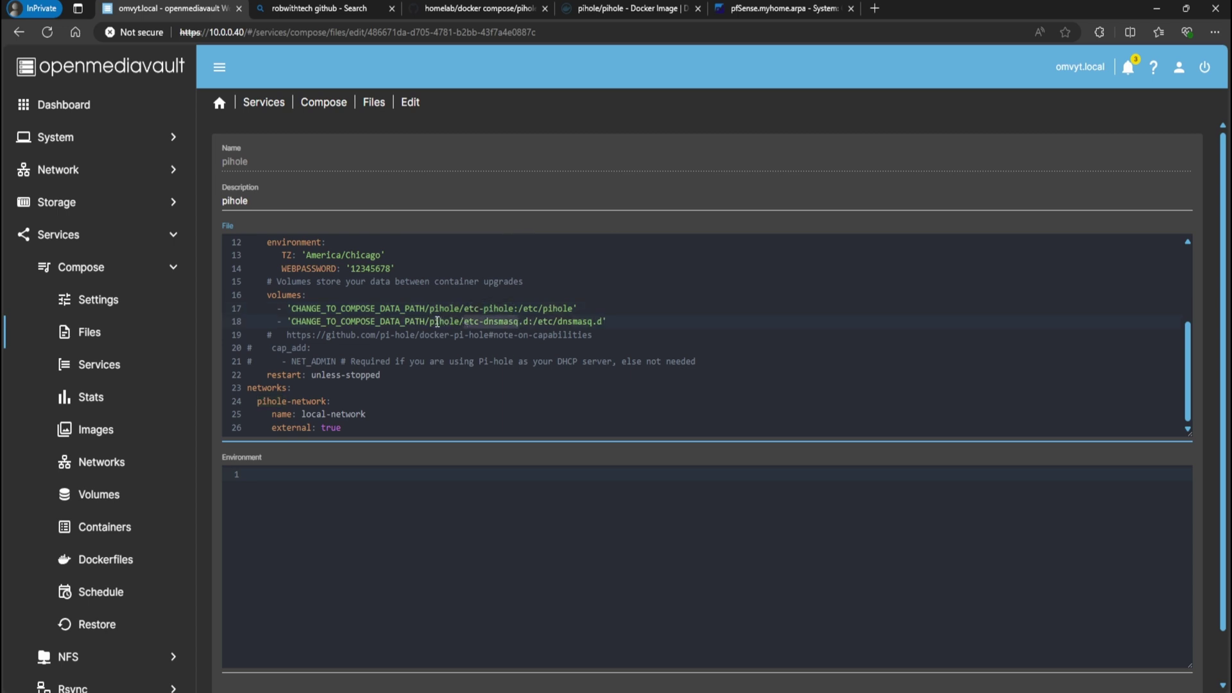
pyautogui.click(314, 313)
pyautogui.moveTo(291, 311); pyautogui.dragTo(422, 311)
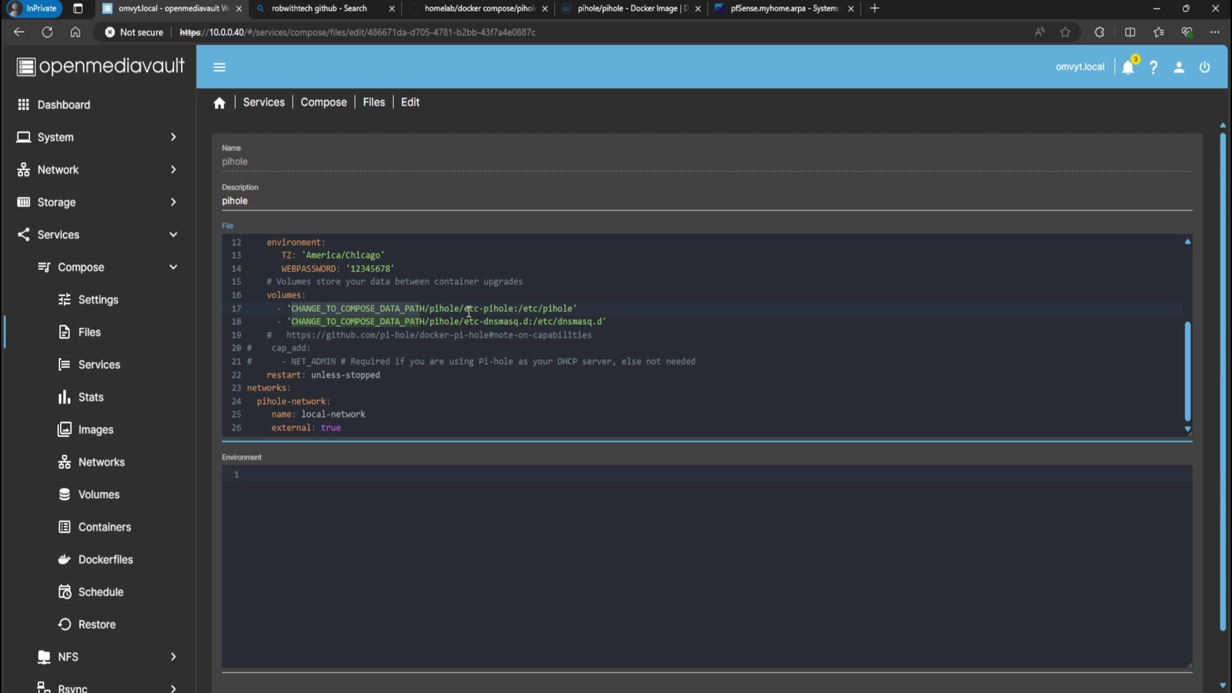
pyautogui.click(361, 310)
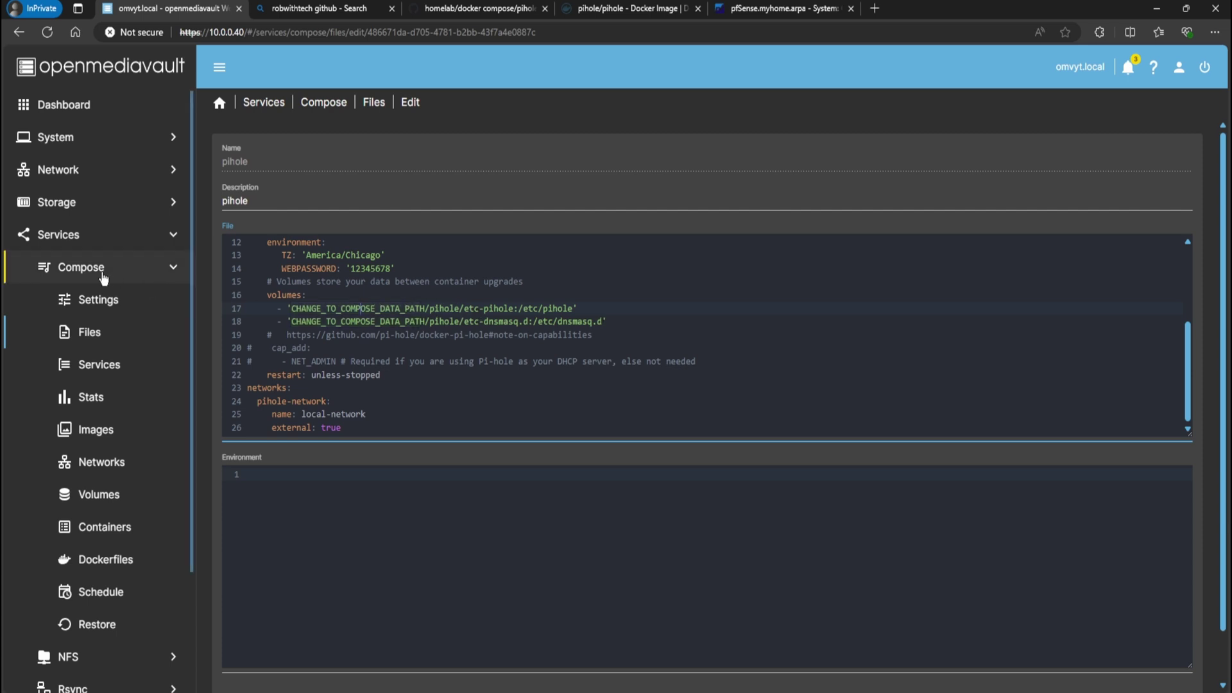
# Check the appdata folder's absolute path in Shared Folders, then return to Services > Compose
pyautogui.click(83, 204)
pyautogui.click(86, 366)
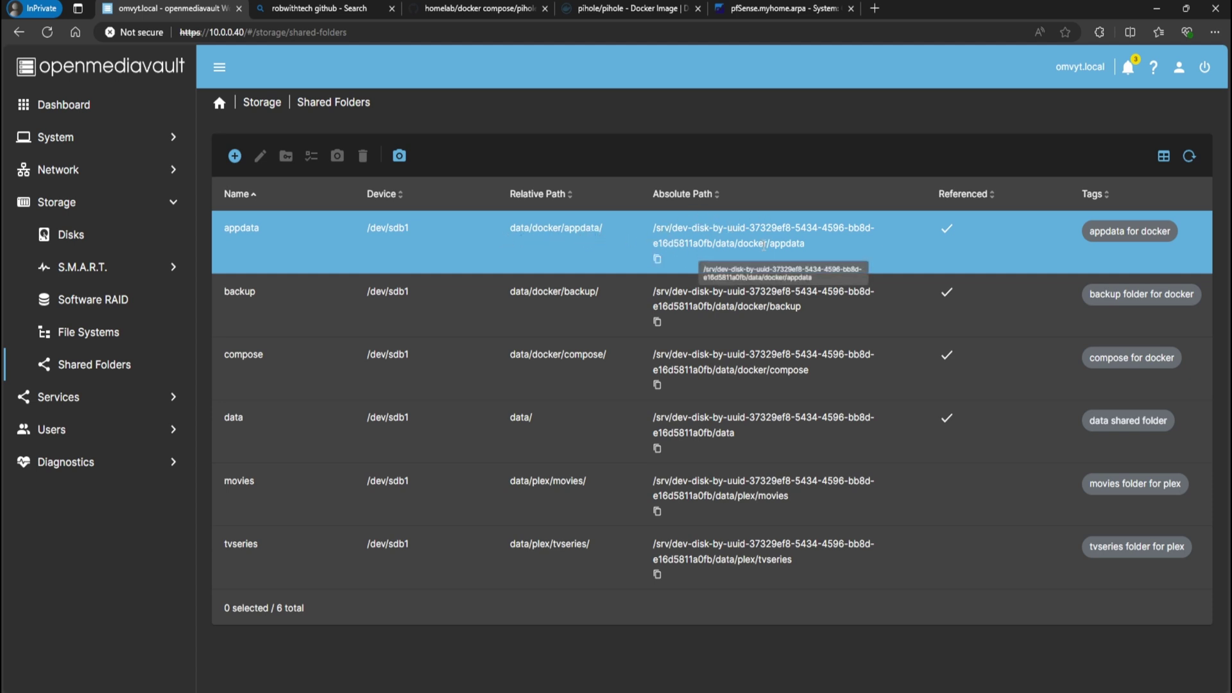
pyautogui.click(96, 398)
pyautogui.click(350, 193)
# Bring the pihole stack Up, dismiss the output, and reopen pihole's compose file for editing
pyautogui.click(385, 176)
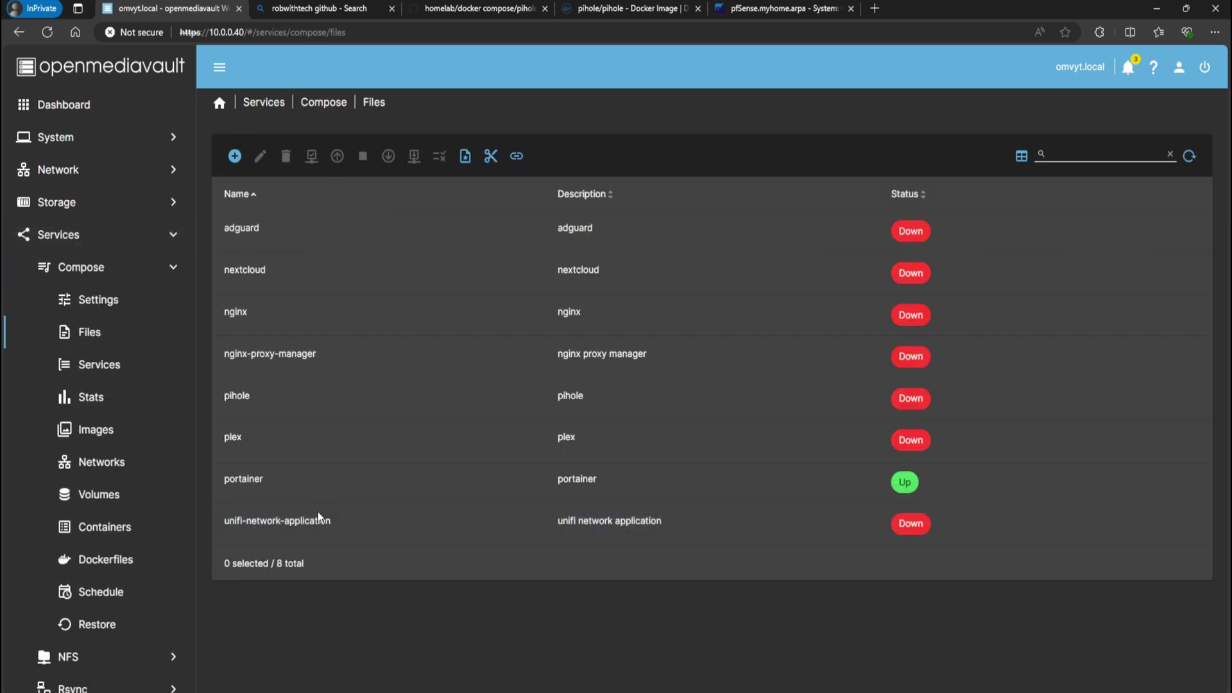
pyautogui.click(260, 398)
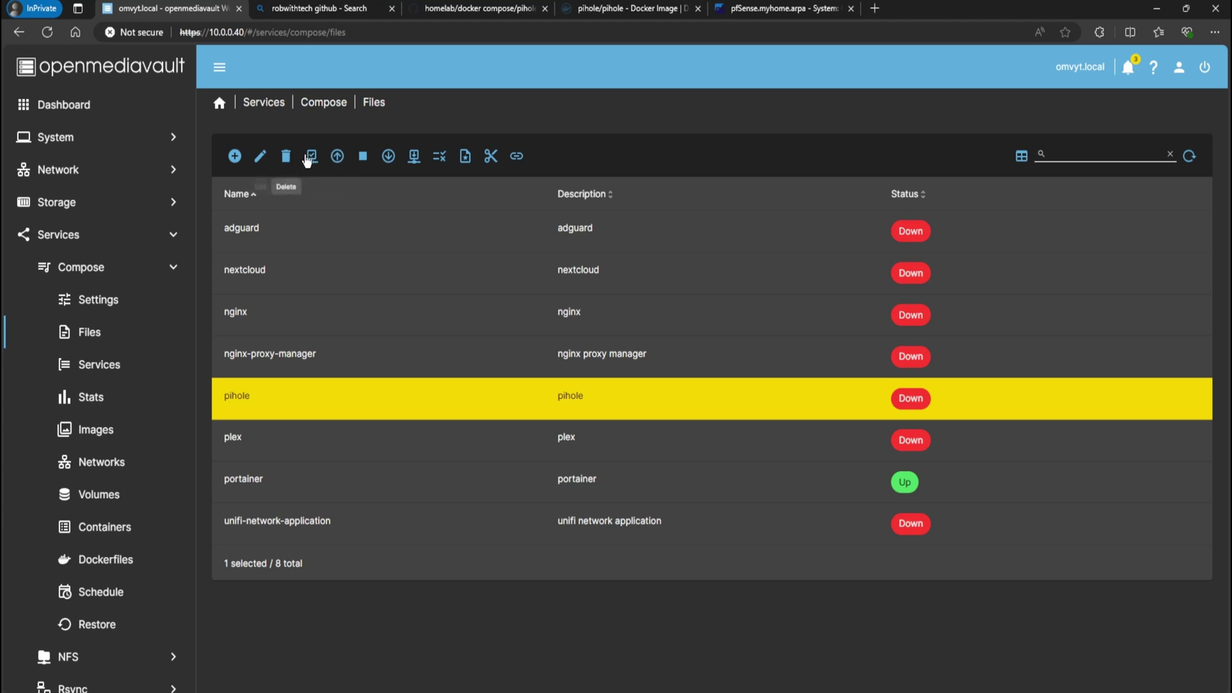
pyautogui.click(338, 157)
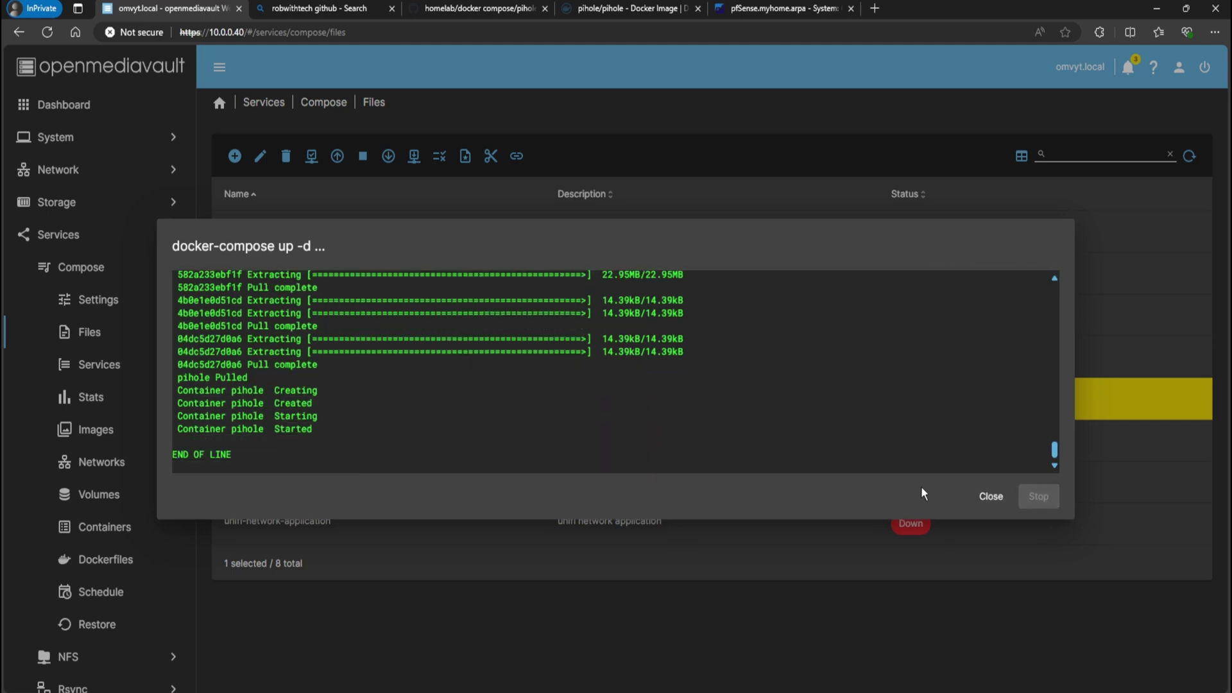
pyautogui.click(991, 497)
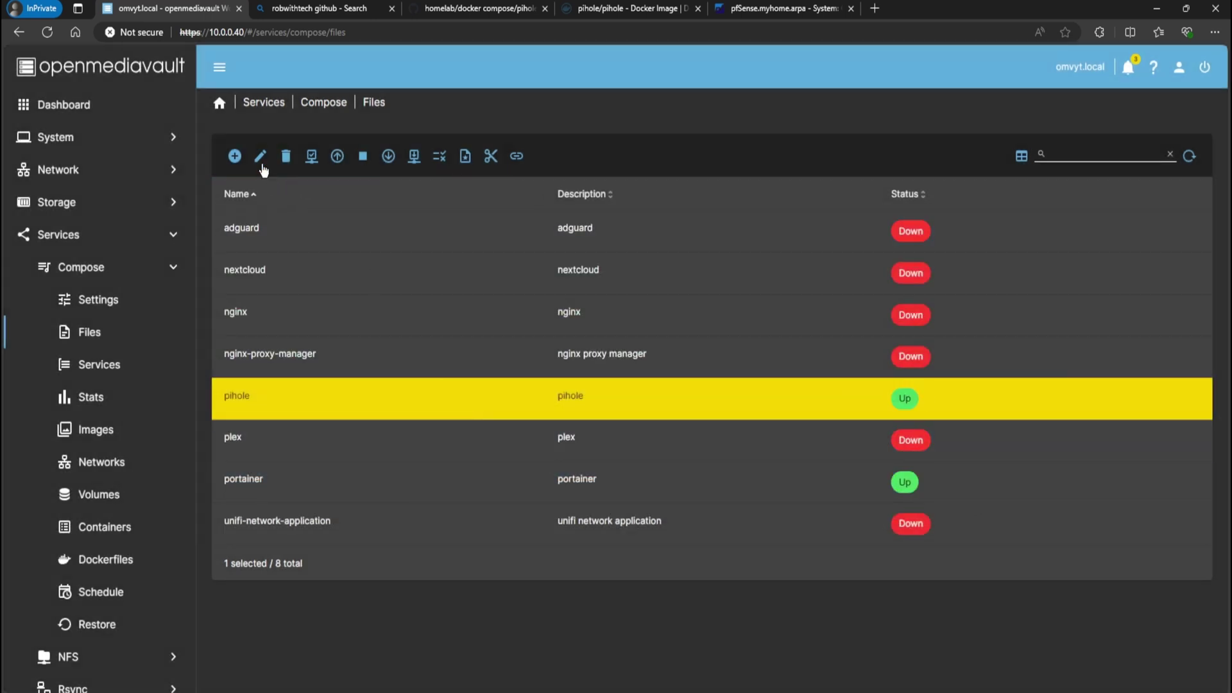
pyautogui.click(259, 157)
# Highlight the WEBPASSWORD setting on line 14 of the pihole YAML
pyautogui.scroll(-2, 353, 385)
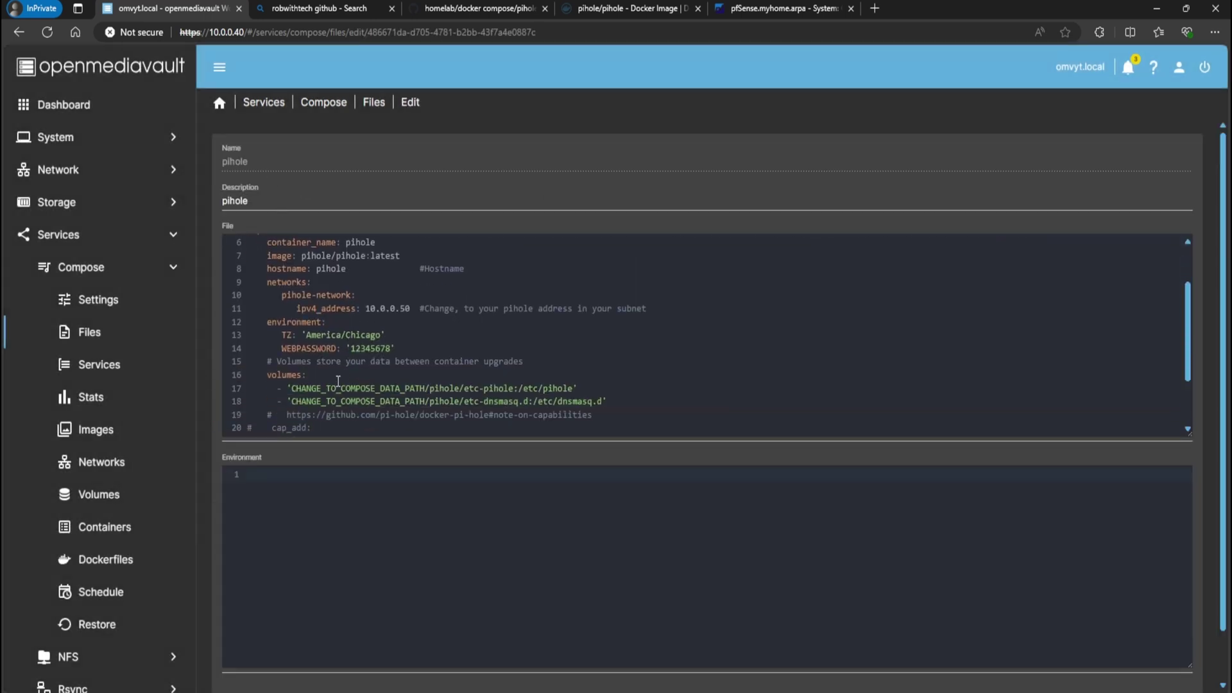
pyautogui.click(288, 347)
pyautogui.moveTo(288, 346); pyautogui.dragTo(352, 347)
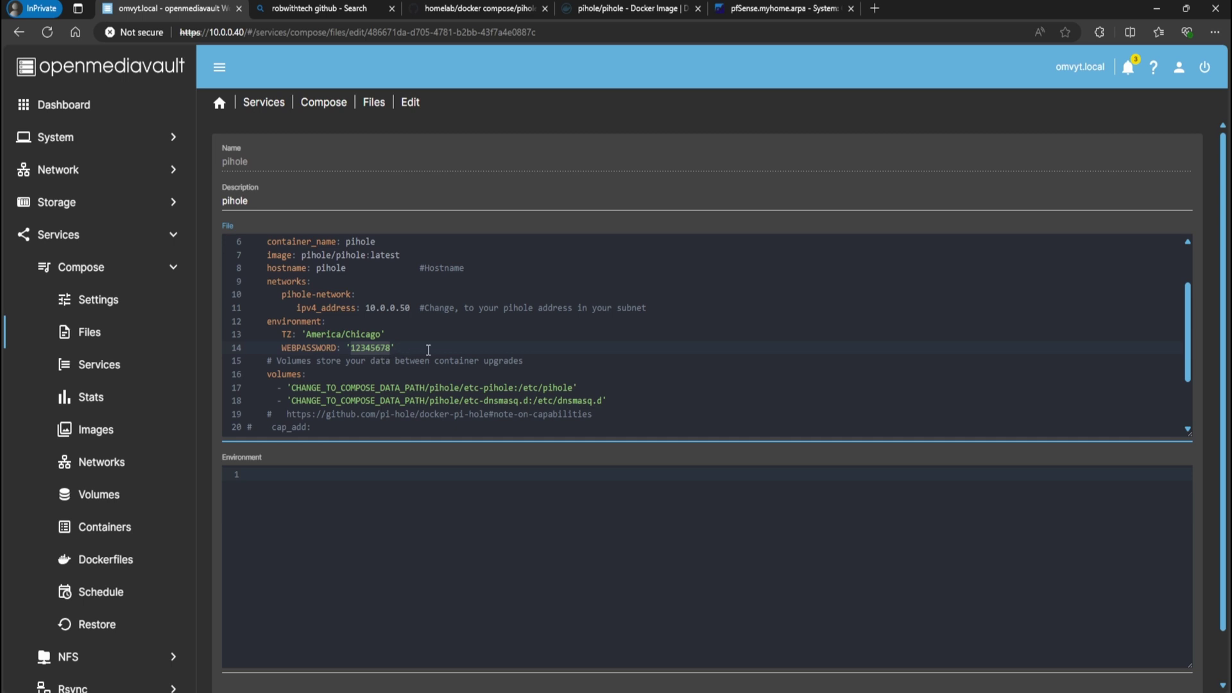
pyautogui.moveTo(397, 348); pyautogui.dragTo(276, 342)
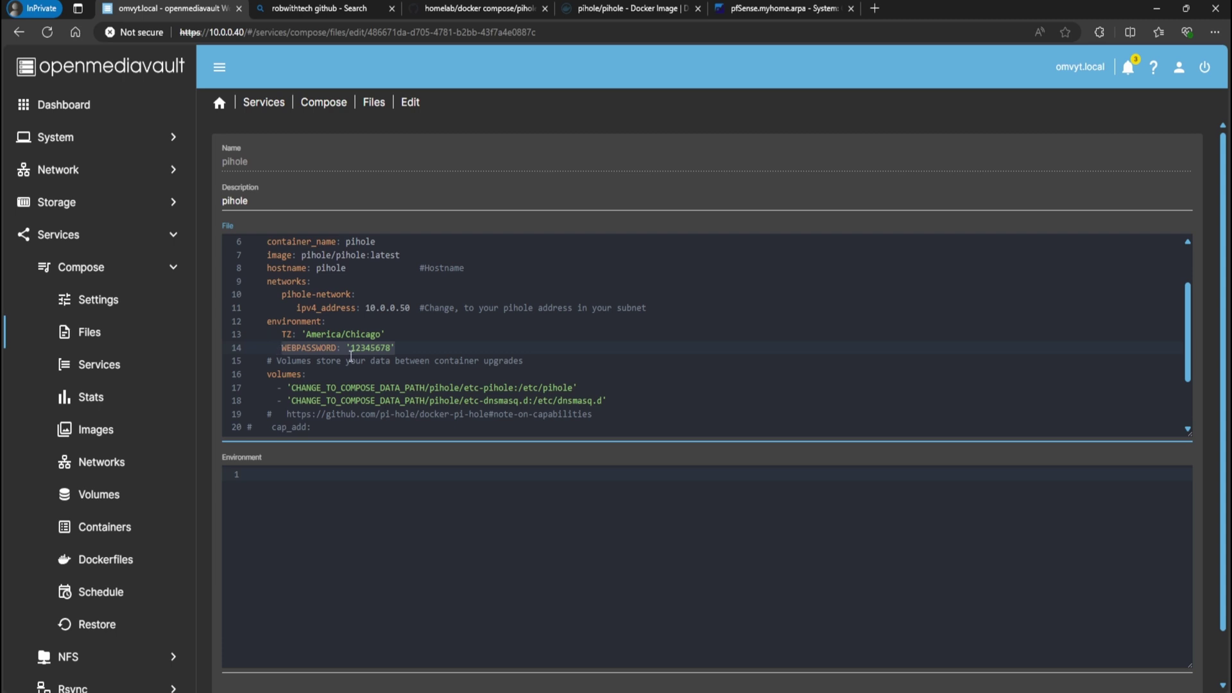
pyautogui.click(398, 346)
# Point out the commented-out cap_add and NET_ADMIN lines further down the file
pyautogui.scroll(-1, 388, 337)
pyautogui.scroll(-1, 386, 334)
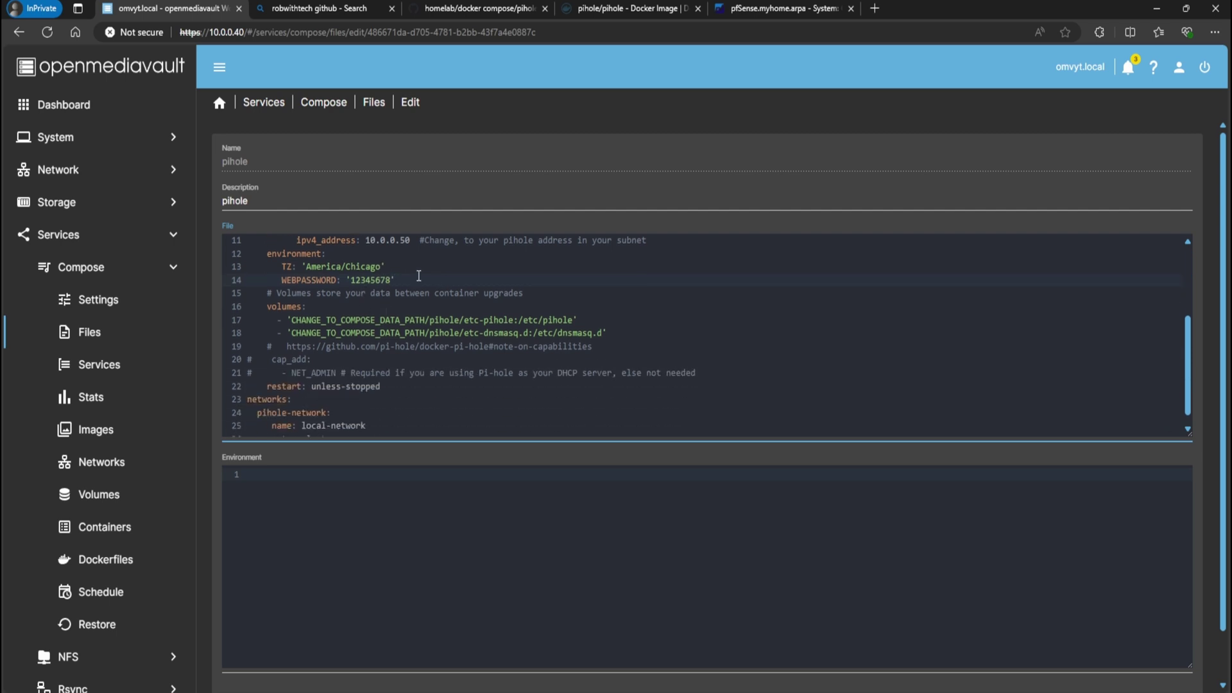
pyautogui.scroll(-1, 385, 308)
pyautogui.moveTo(271, 350); pyautogui.dragTo(337, 363)
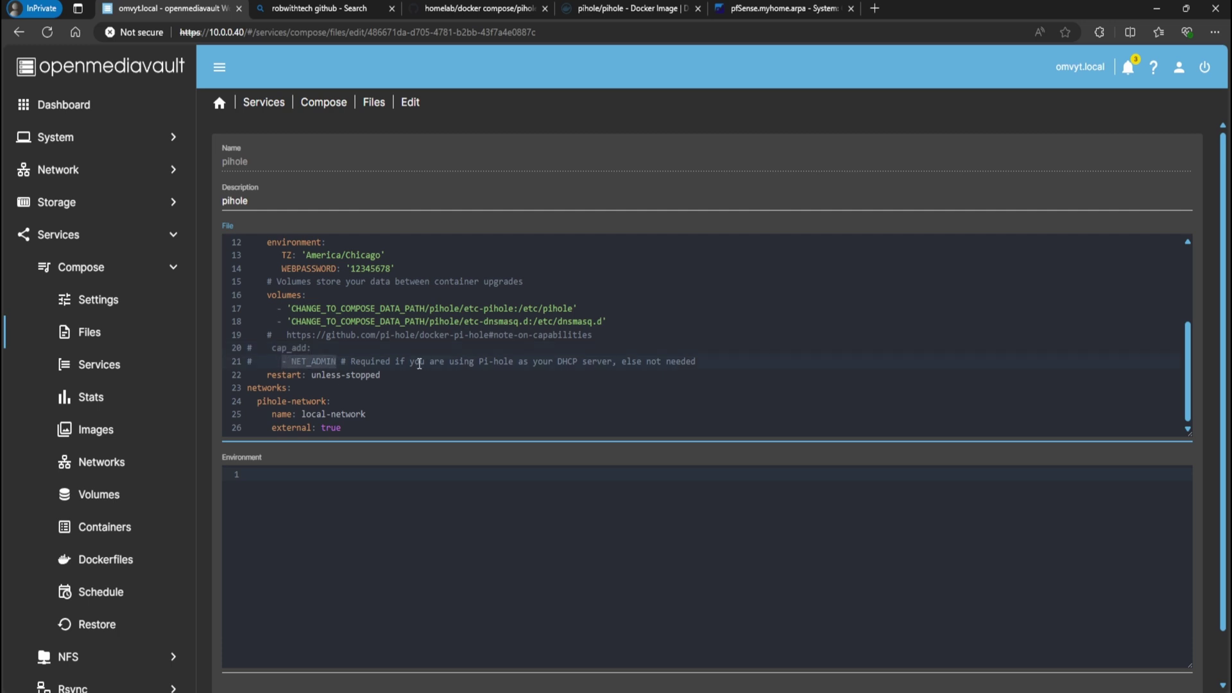
pyautogui.click(252, 353)
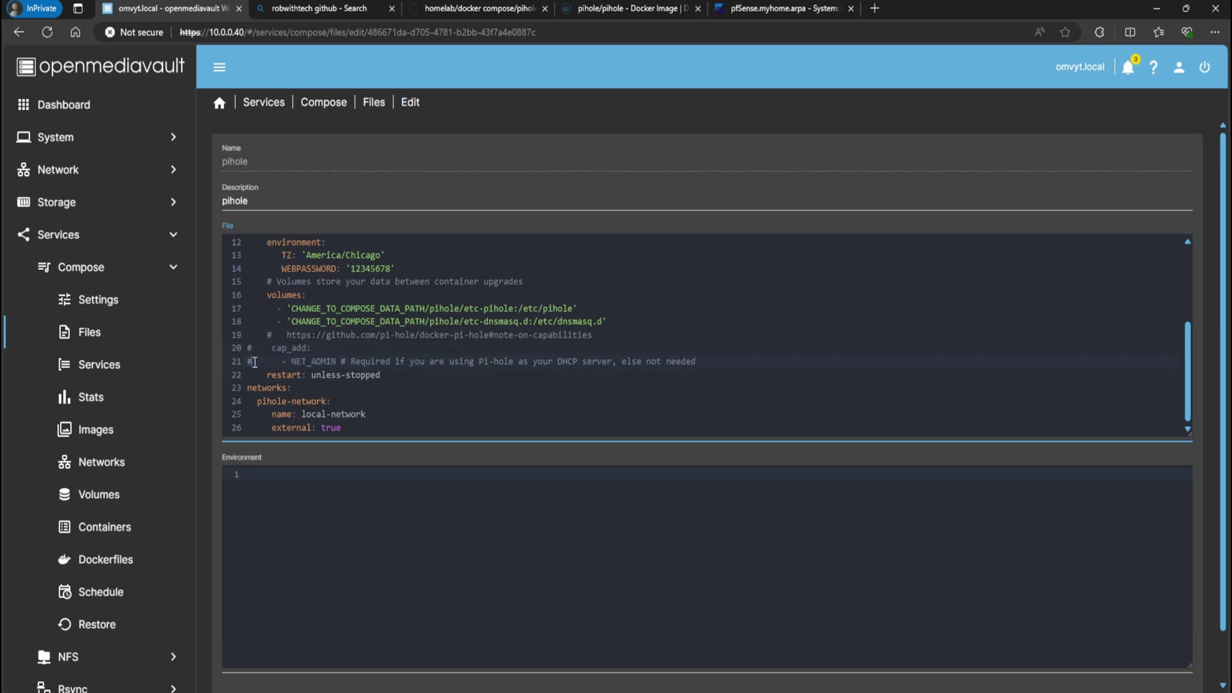
pyautogui.click(268, 363)
pyautogui.scroll(-1, 1104, 629)
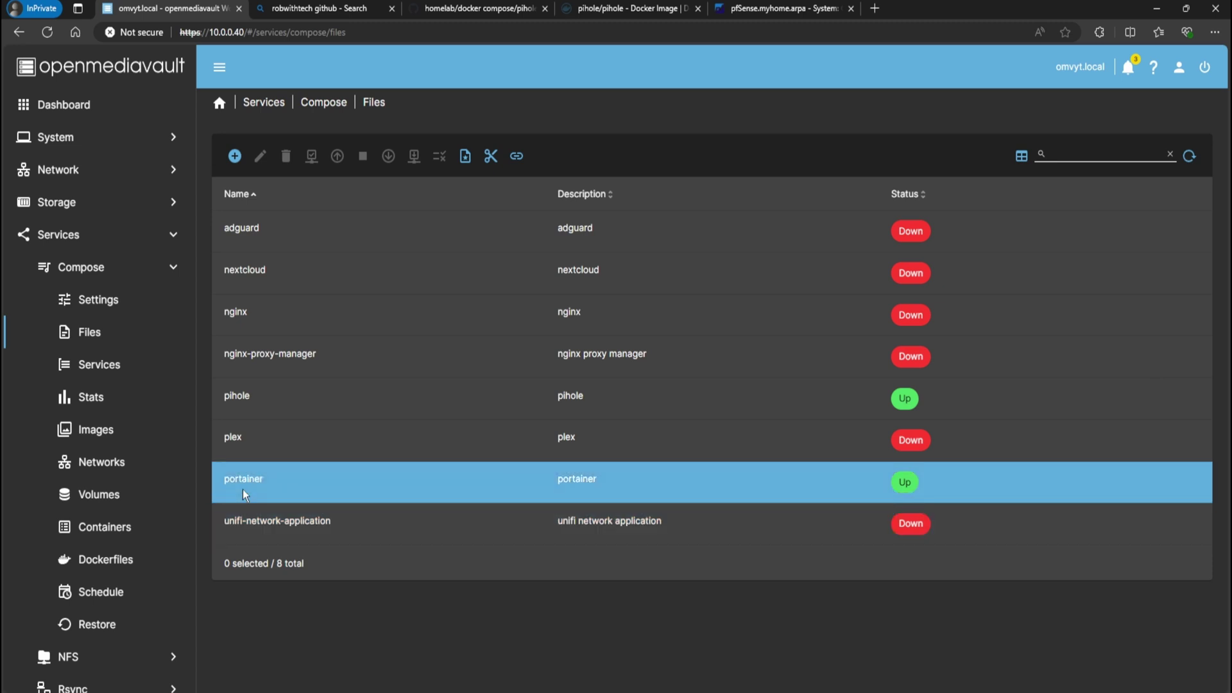
# Load 10.0.0.50/admin in a new private tab and log in with the web password
pyautogui.click(877, 9)
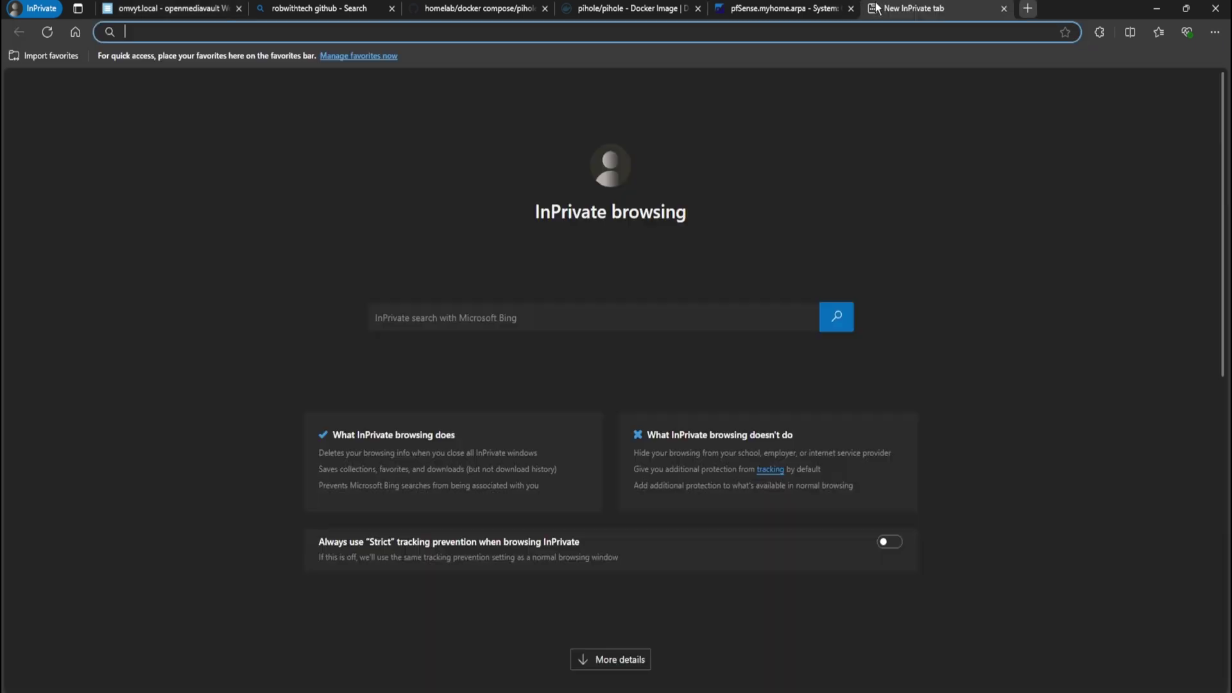
pyautogui.write('10')
pyautogui.write('.0.0.50')
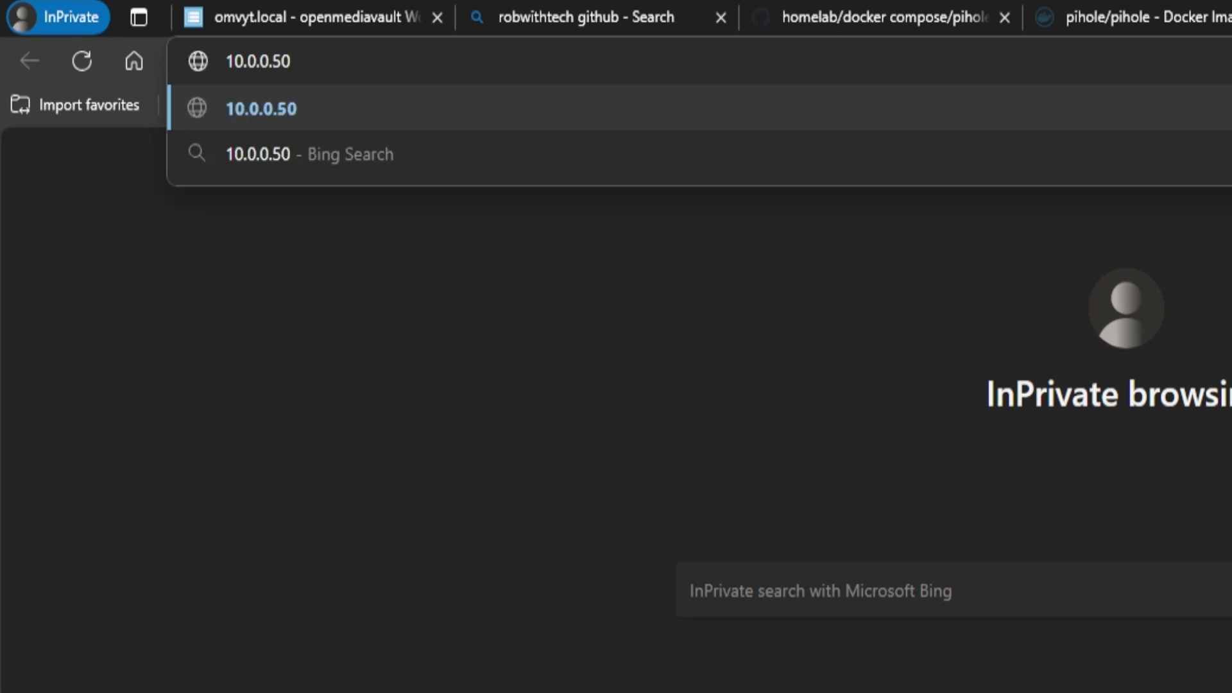
pyautogui.write('/')
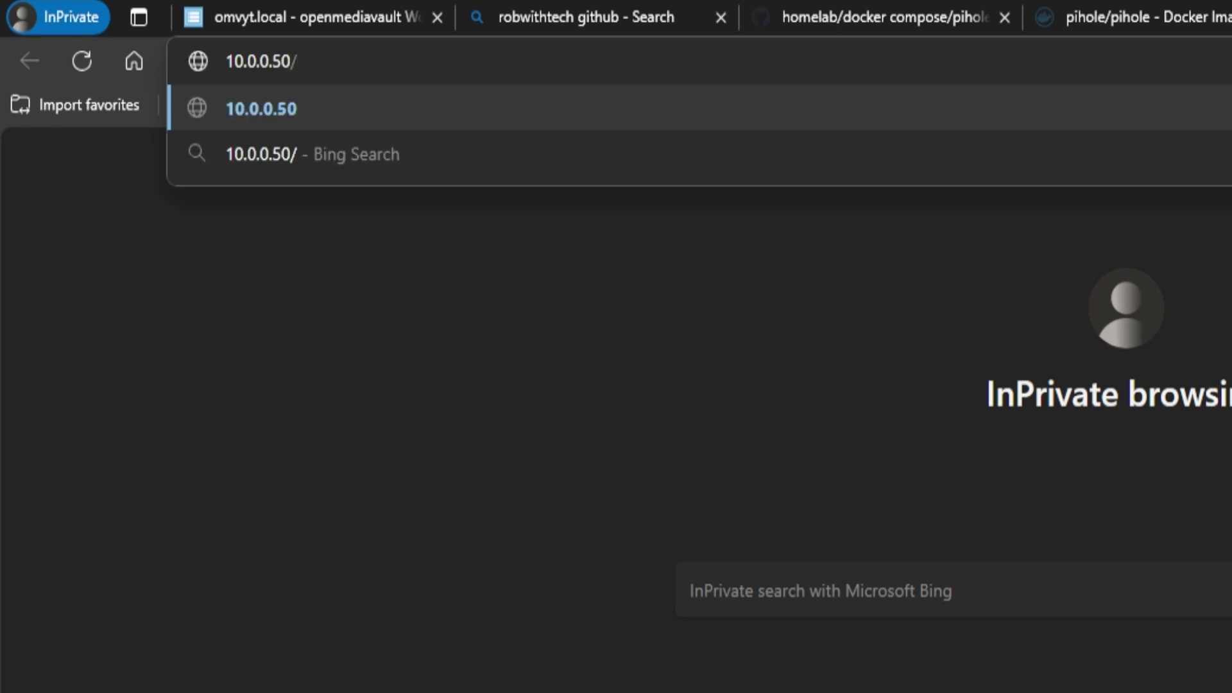
pyautogui.write('admin')
pyautogui.press('Return')
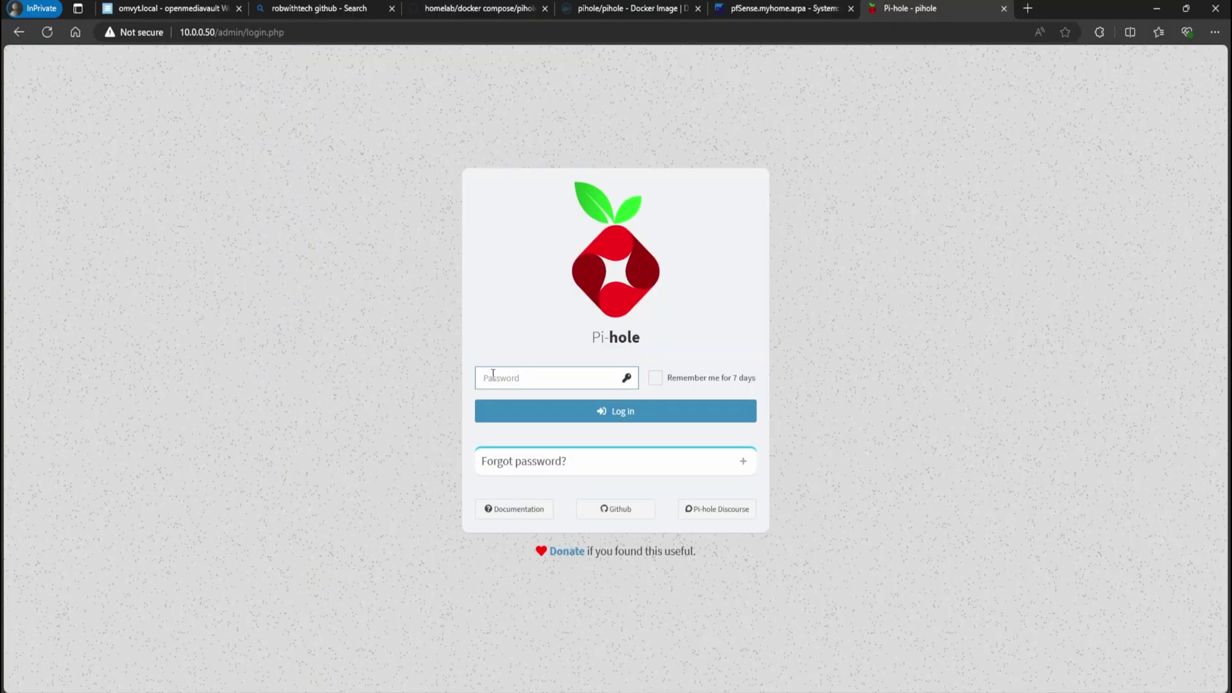
pyautogui.write('******')
pyautogui.press('Return')
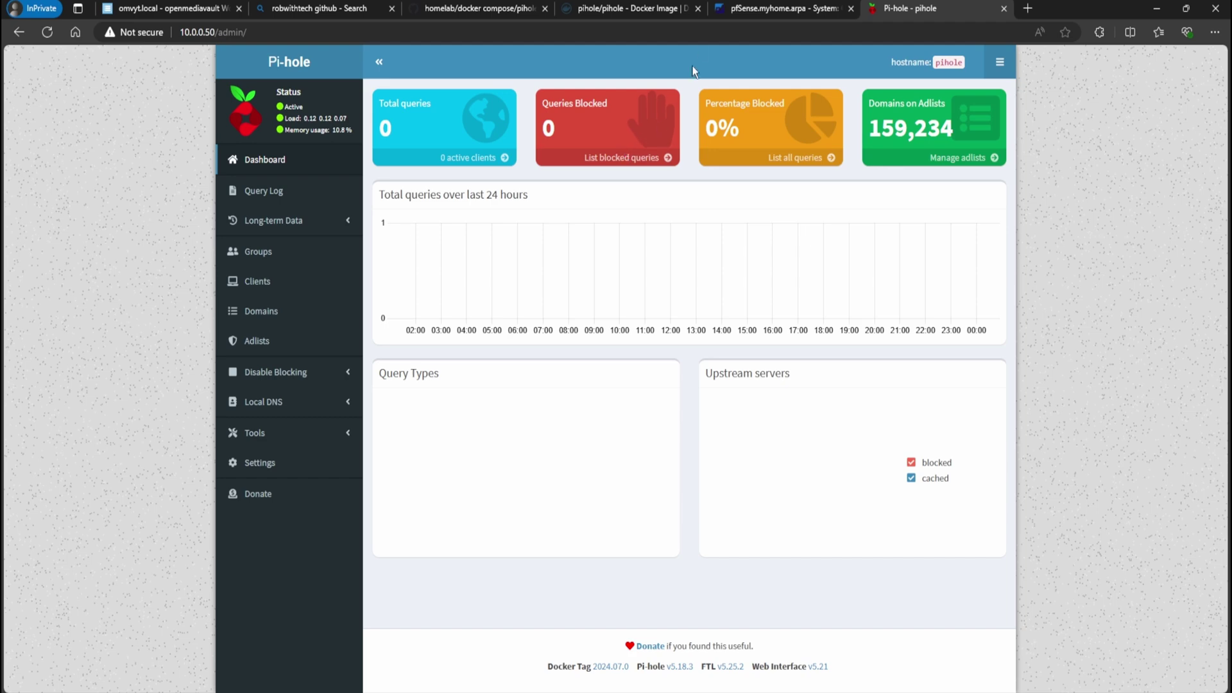
# Replace first DNS server 9.9.9.9 with 10.0.0.50 and delete its dns.quad9.net hostname
pyautogui.click(745, 13)
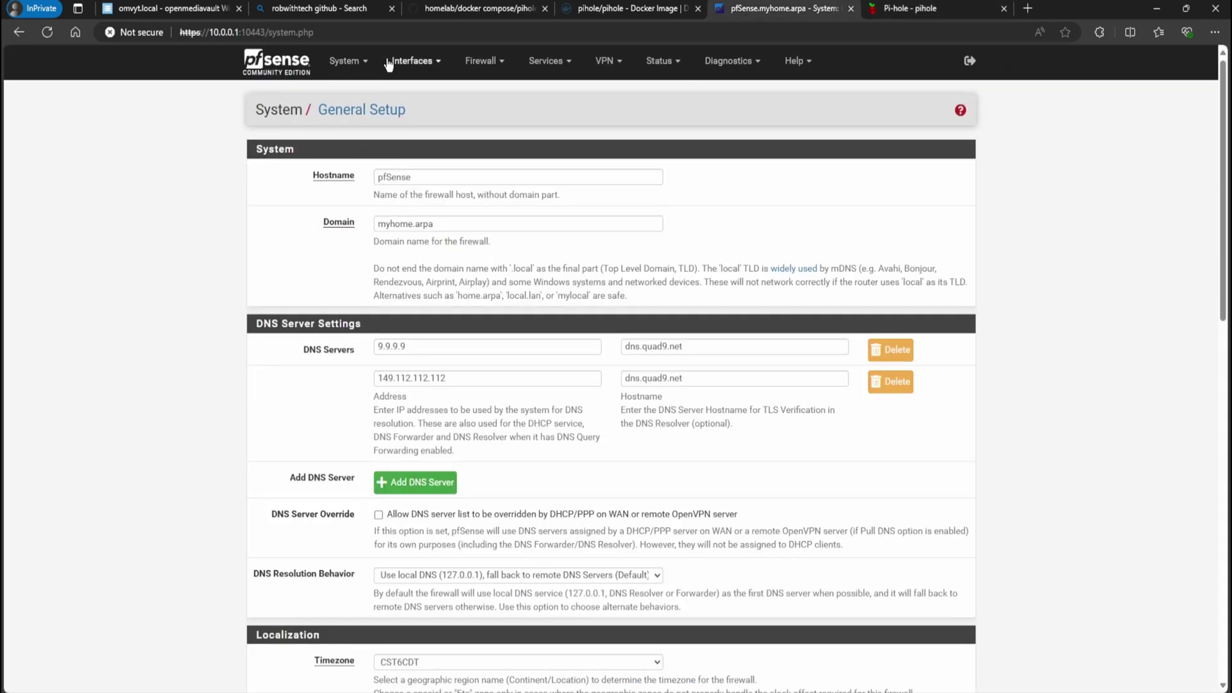
pyautogui.click(345, 61)
pyautogui.click(365, 131)
pyautogui.click(377, 177)
pyautogui.moveTo(410, 347); pyautogui.dragTo(372, 352)
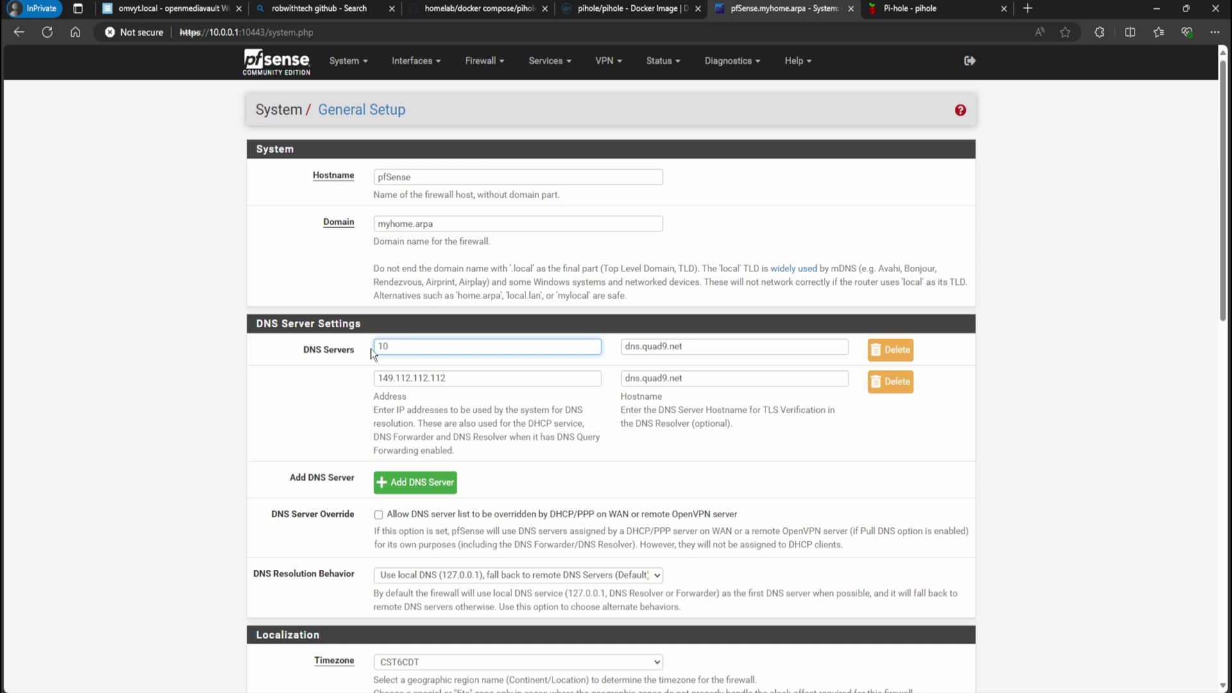
pyautogui.write('10.0.0.50')
pyautogui.click(696, 347)
pyautogui.hotkey('ctrl', 'a')
pyautogui.press('BackSpace')
pyautogui.doubleClick(450, 378)
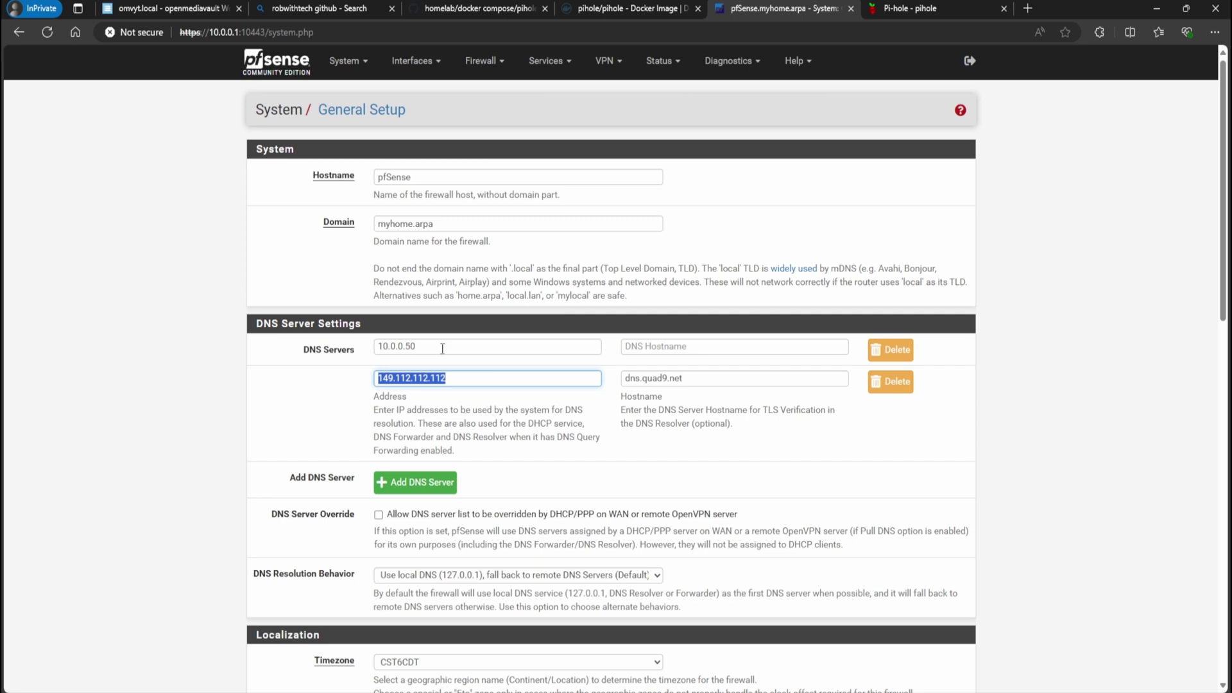
pyautogui.moveTo(425, 378); pyautogui.dragTo(428, 338)
# Open the GUEST DHCP server settings and select its DNS servers 9.9.9.9 and 149.112.112.112
pyautogui.click(550, 71)
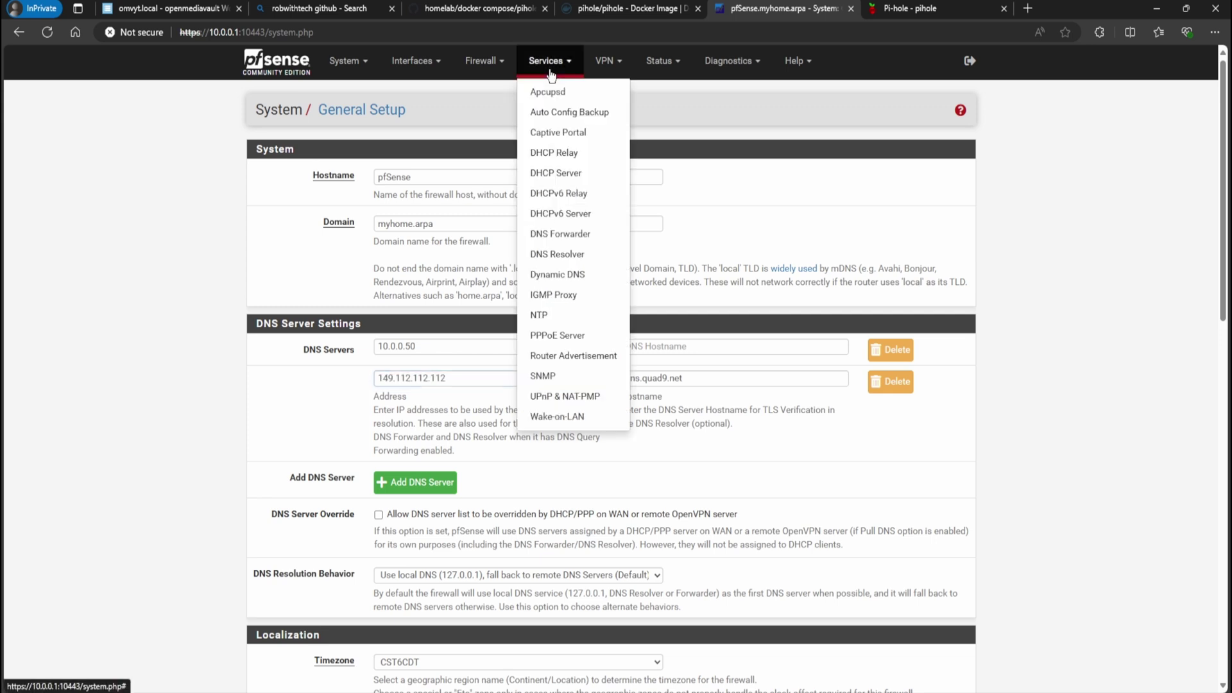
pyautogui.click(565, 180)
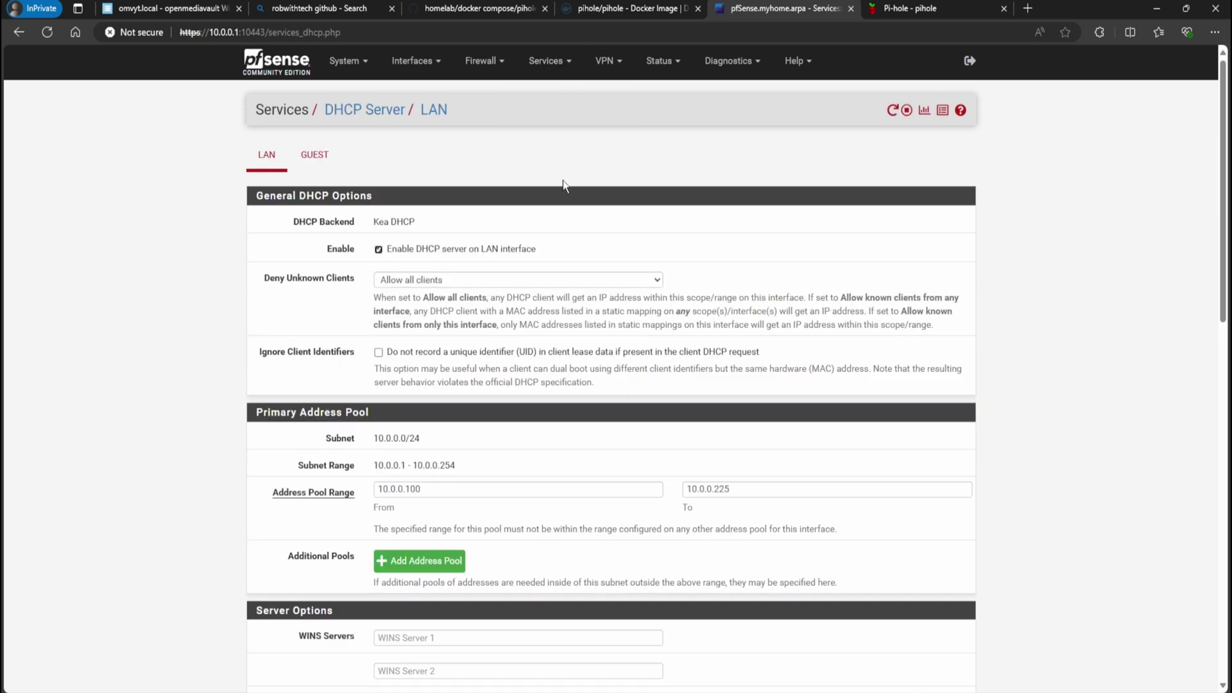
pyautogui.click(324, 170)
pyautogui.scroll(-3, 401, 417)
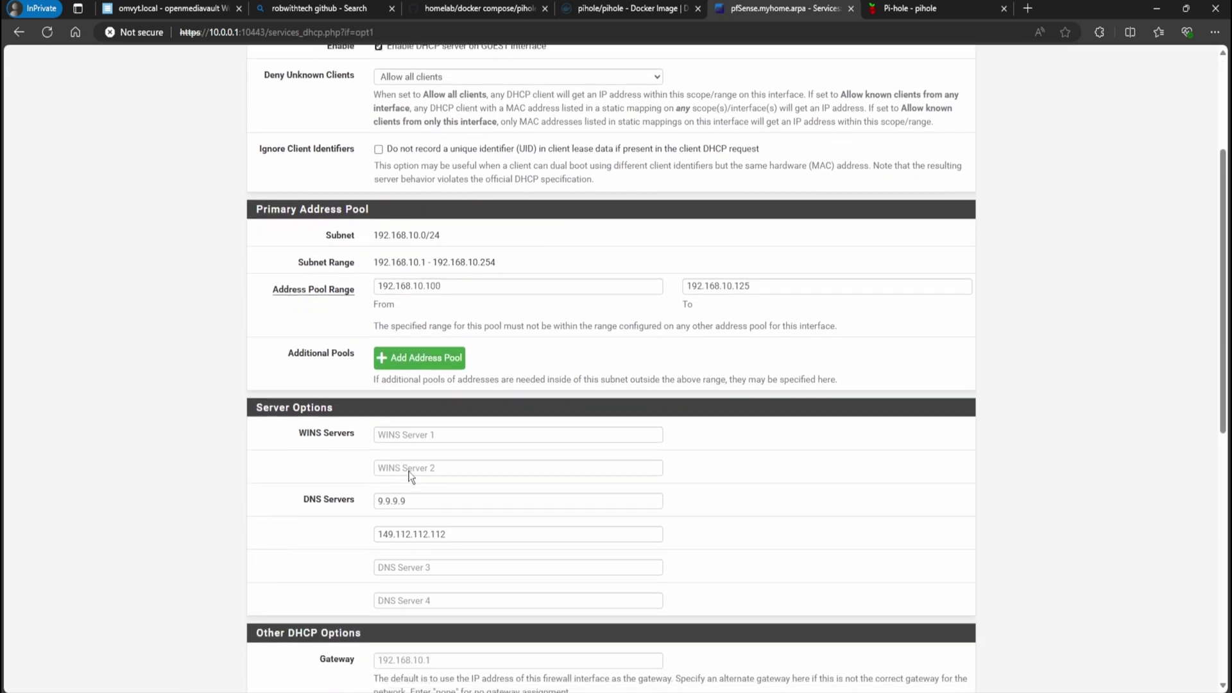
pyautogui.tripleClick(377, 502)
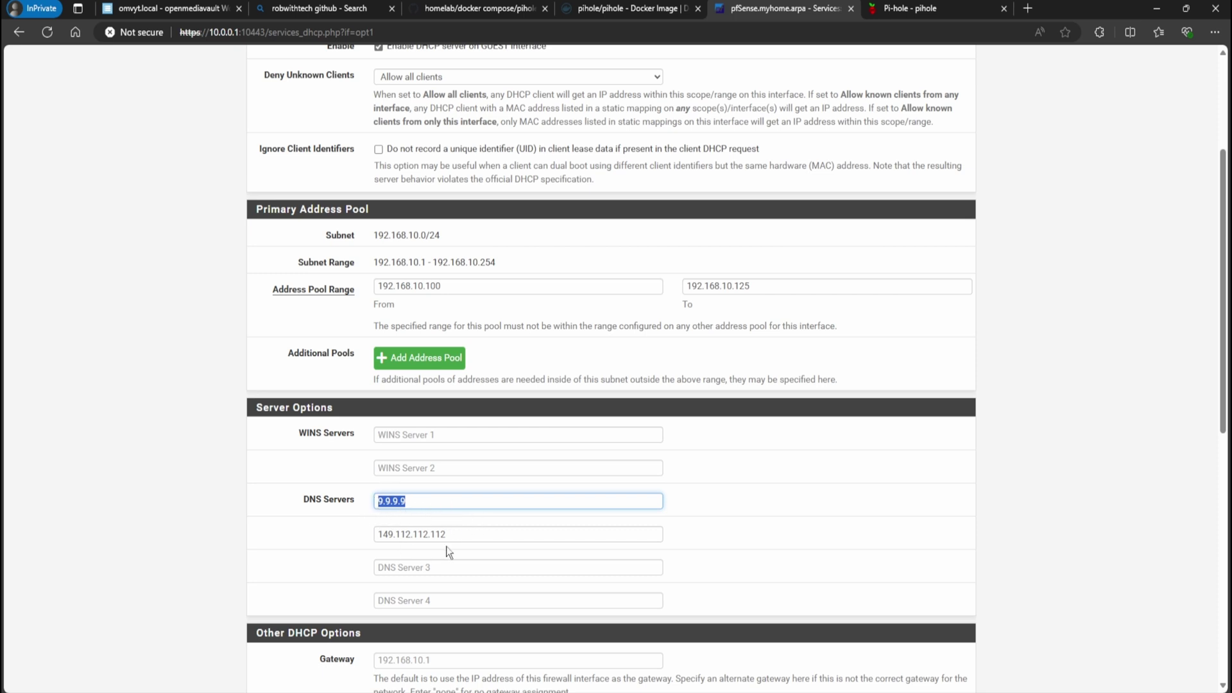
pyautogui.moveTo(449, 537); pyautogui.dragTo(374, 553)
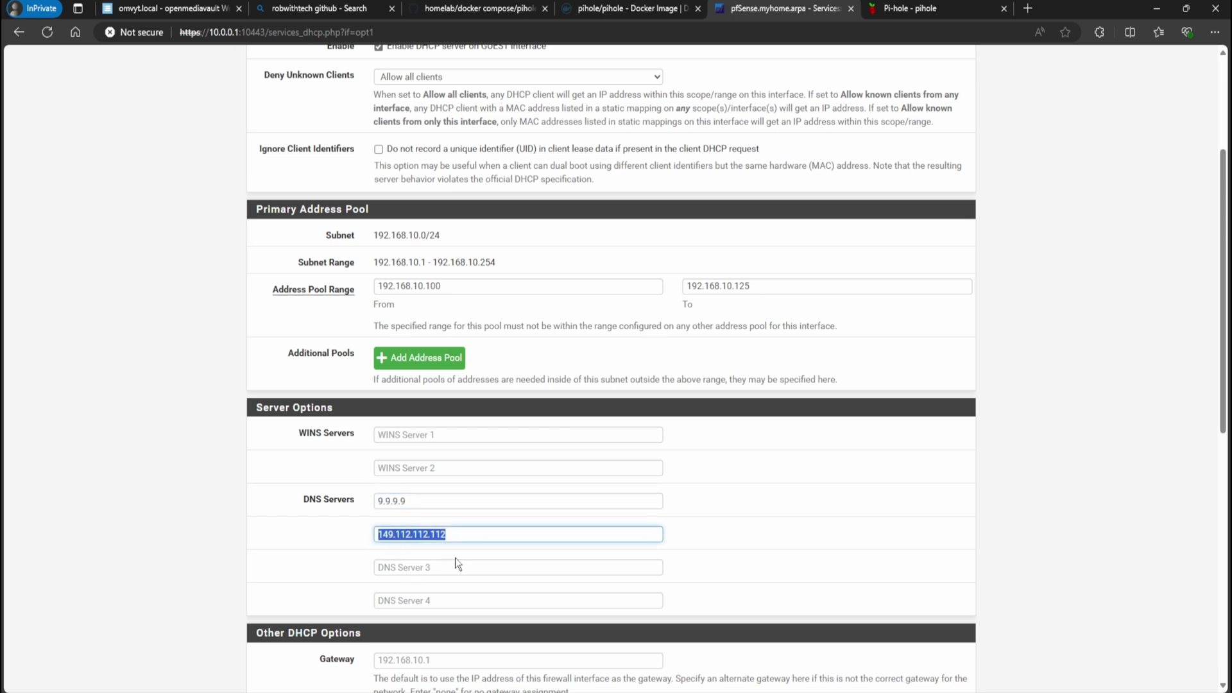
pyautogui.moveTo(424, 505); pyautogui.dragTo(363, 512)
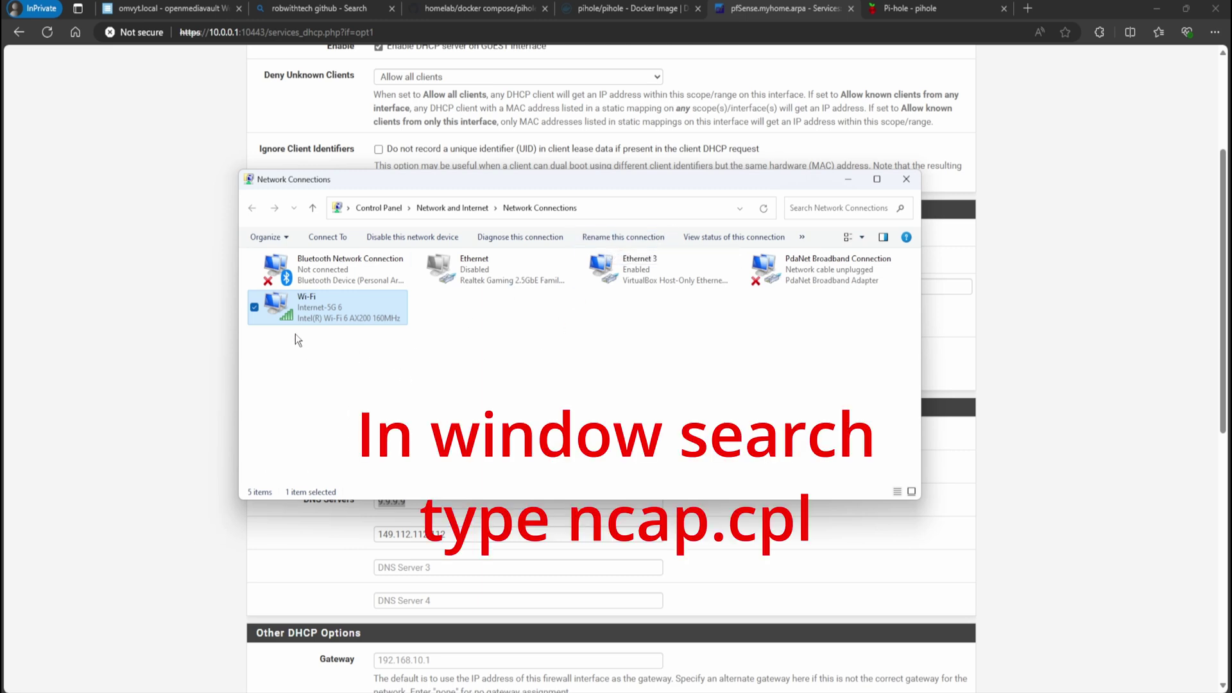
# Set the Wi-Fi adapter's IPv4 preferred DNS server to 10.0.0.50 and confirm
pyautogui.rightClick(309, 309)
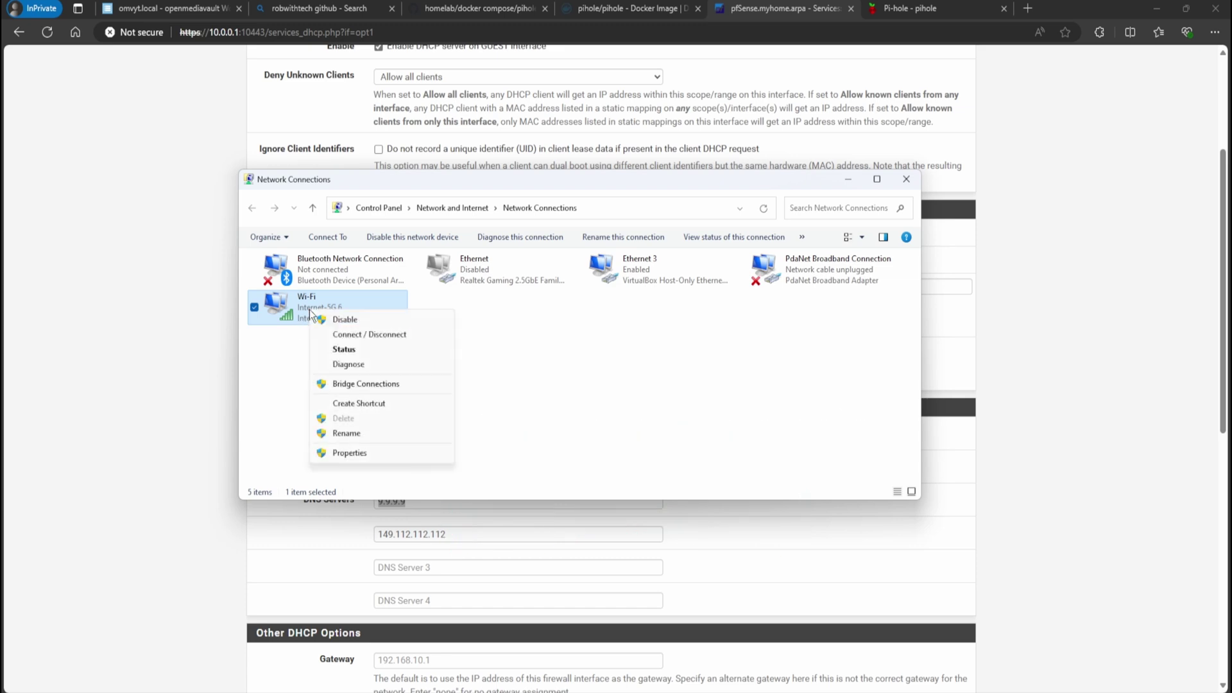
pyautogui.click(351, 453)
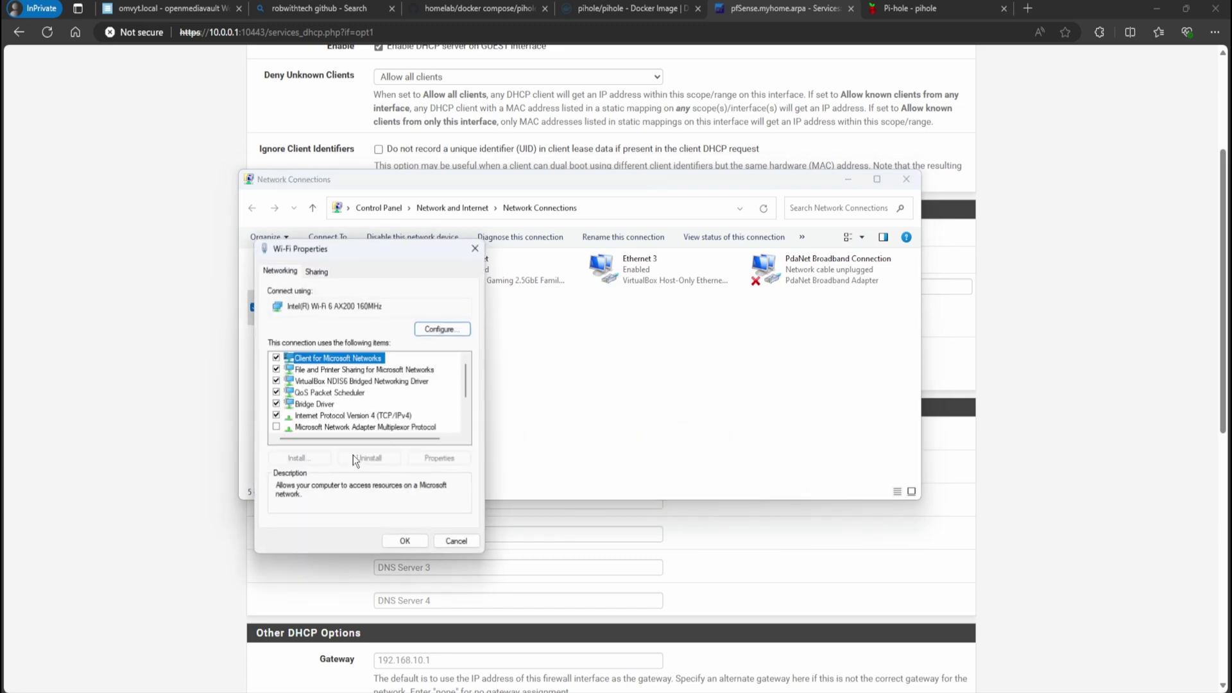
pyautogui.click(339, 416)
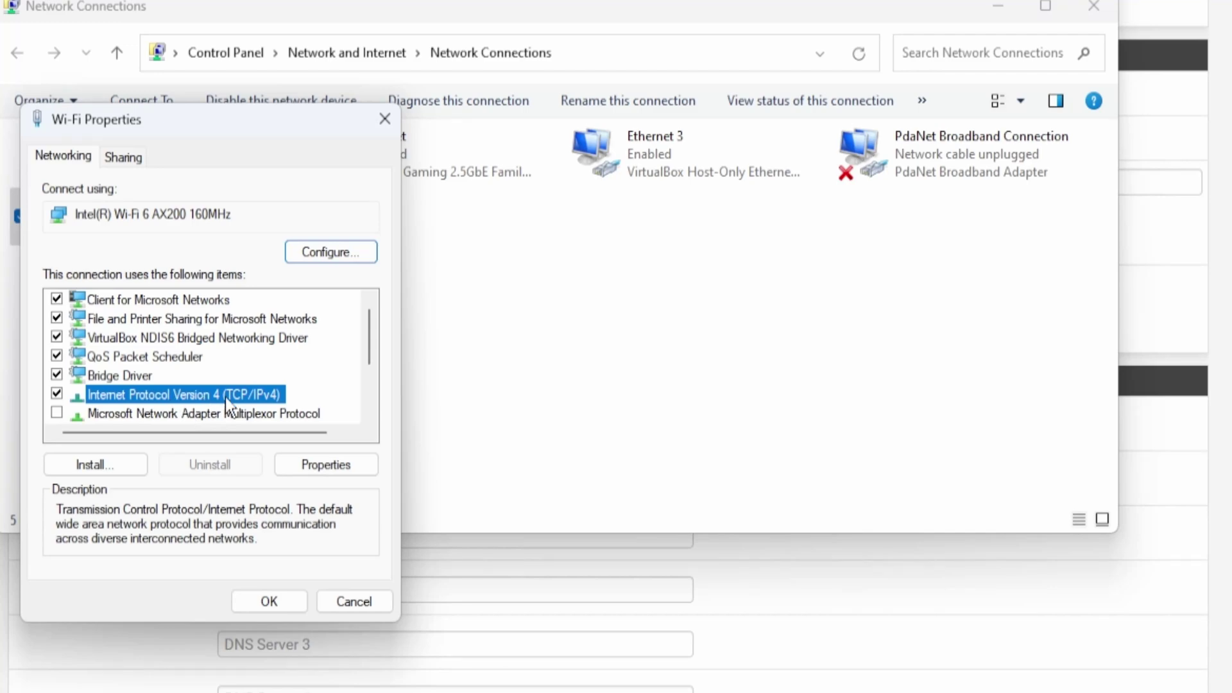
pyautogui.click(326, 465)
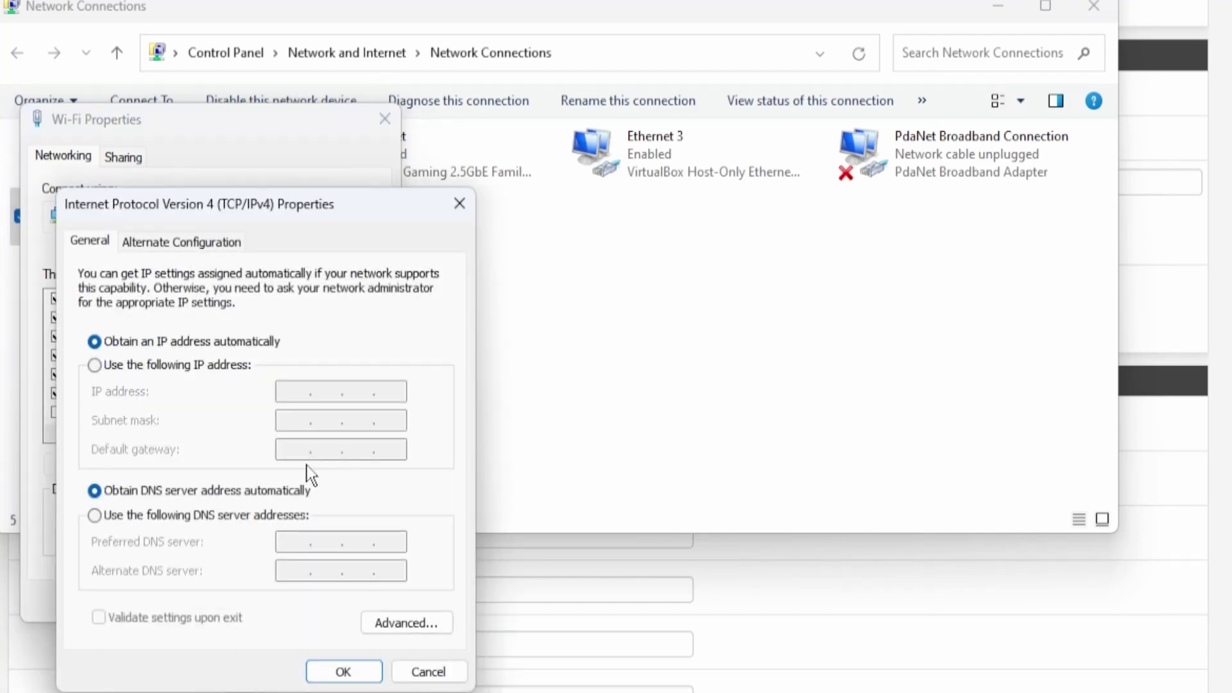
pyautogui.click(136, 517)
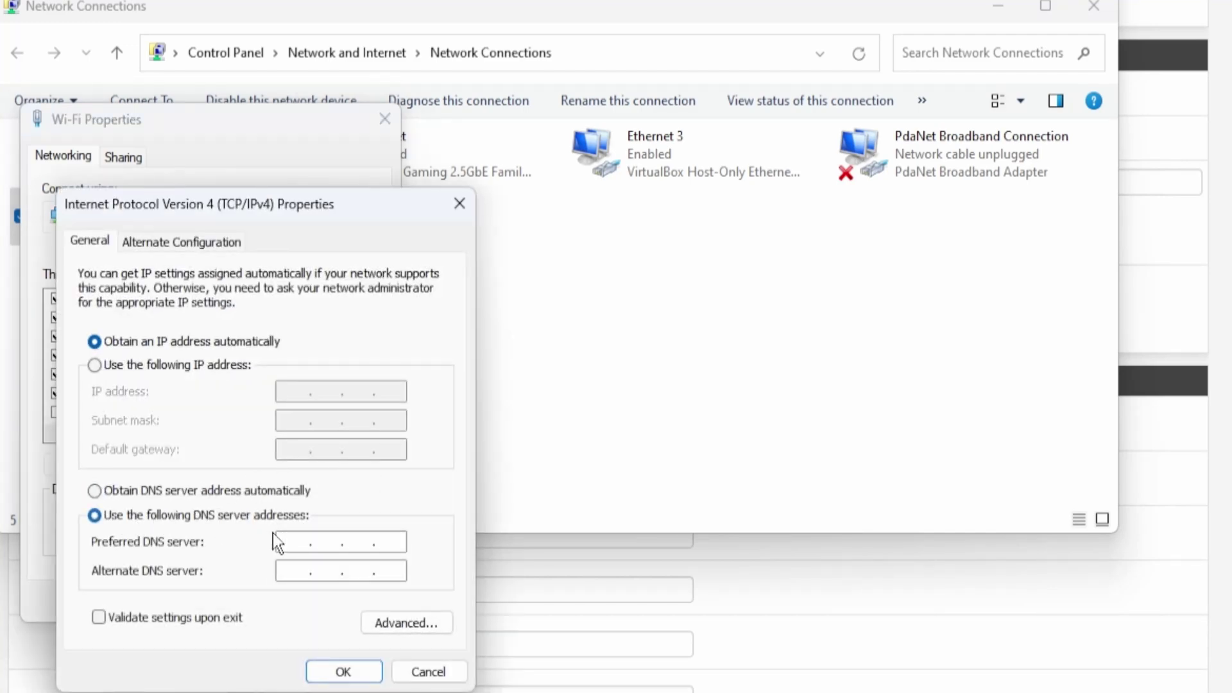
pyautogui.click(304, 539)
pyautogui.write('10.0.0.50')
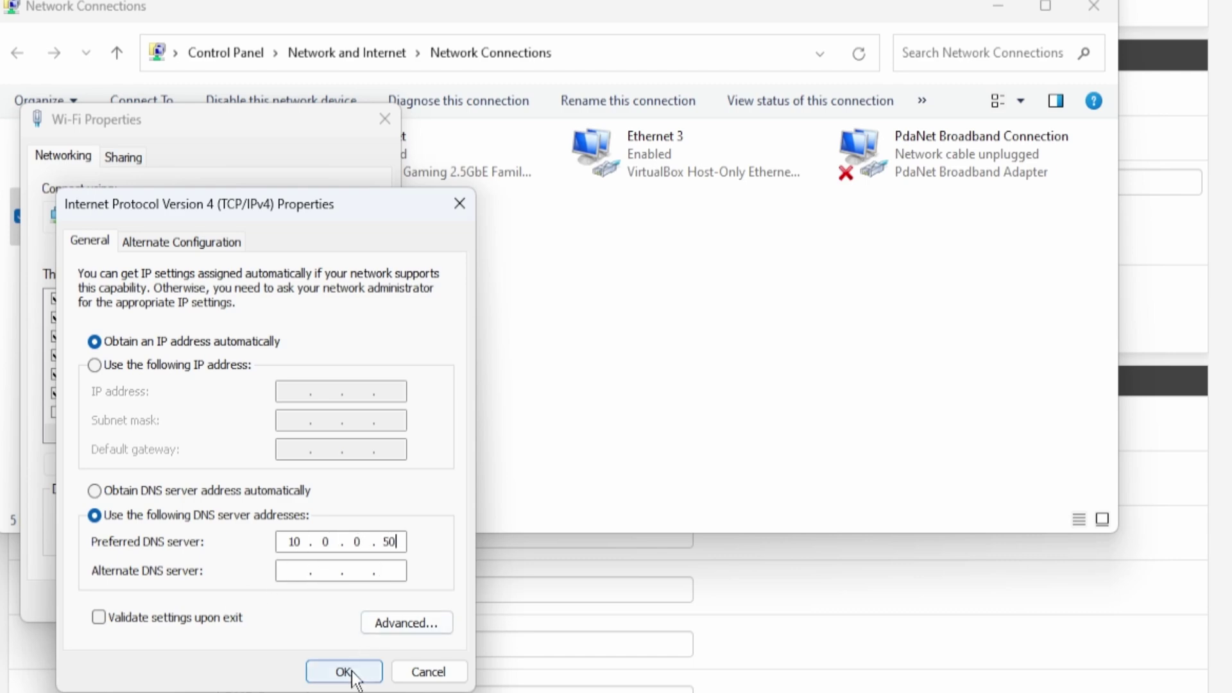
pyautogui.click(350, 674)
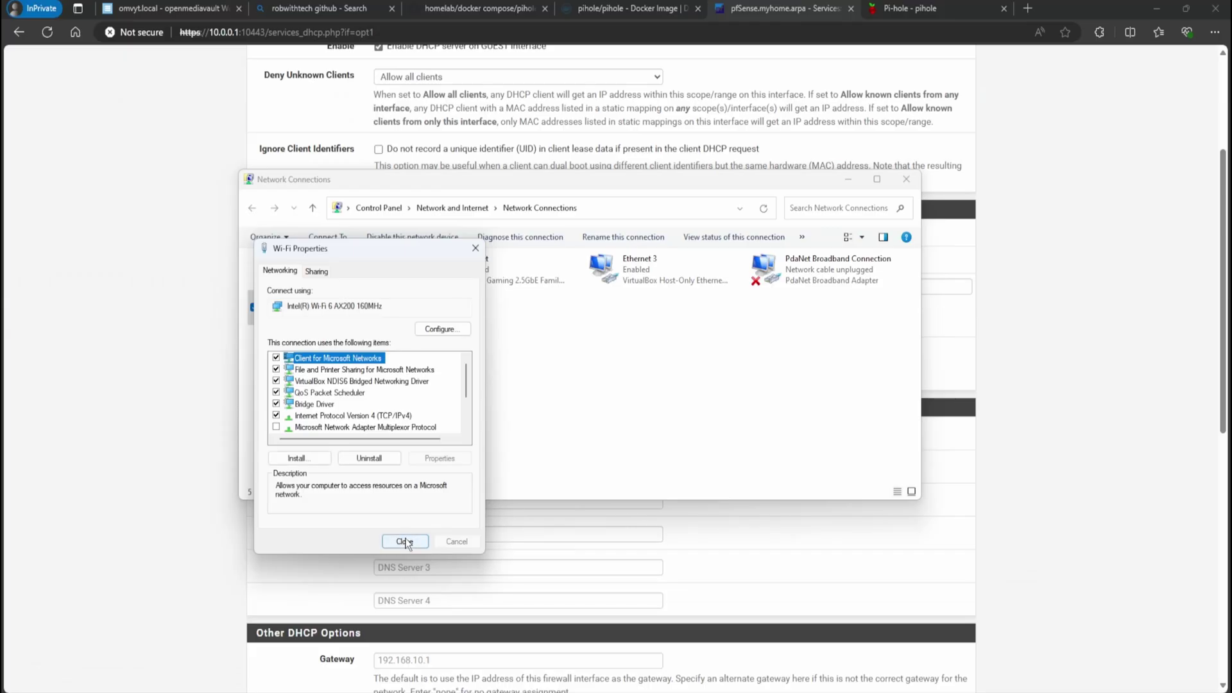
pyautogui.click(404, 543)
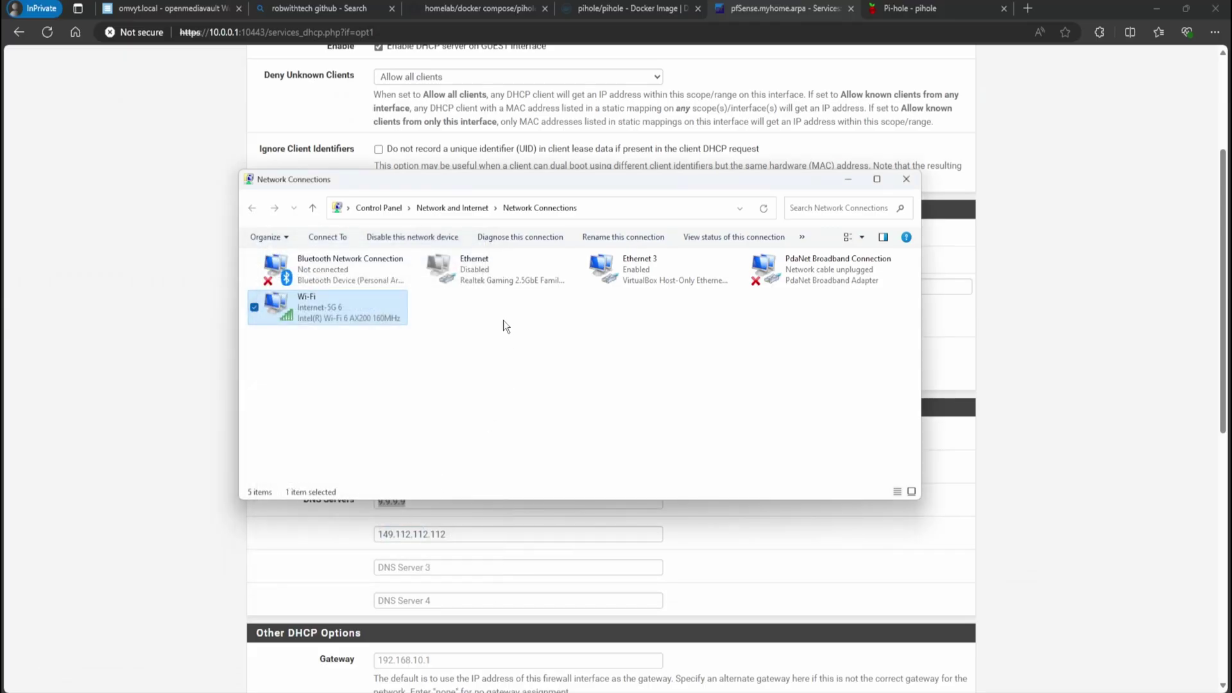
# Open the Pi-hole query log and refresh it to see client 10.0.0.98's queries
pyautogui.click(877, 16)
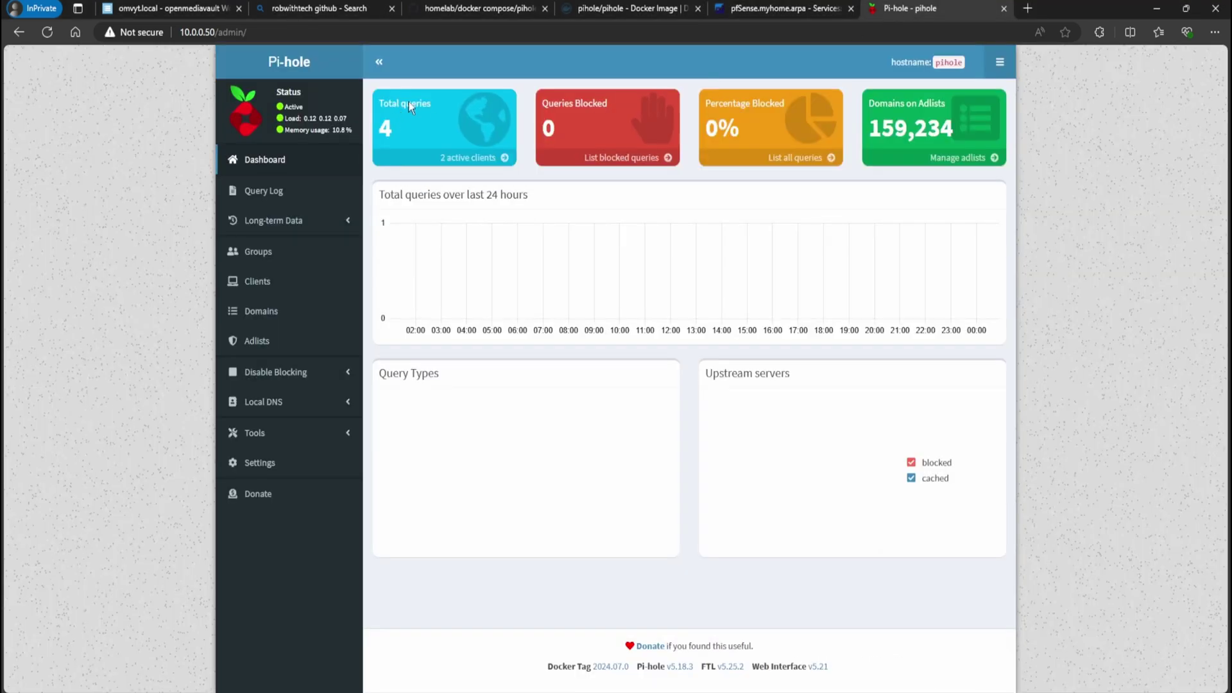
pyautogui.click(263, 191)
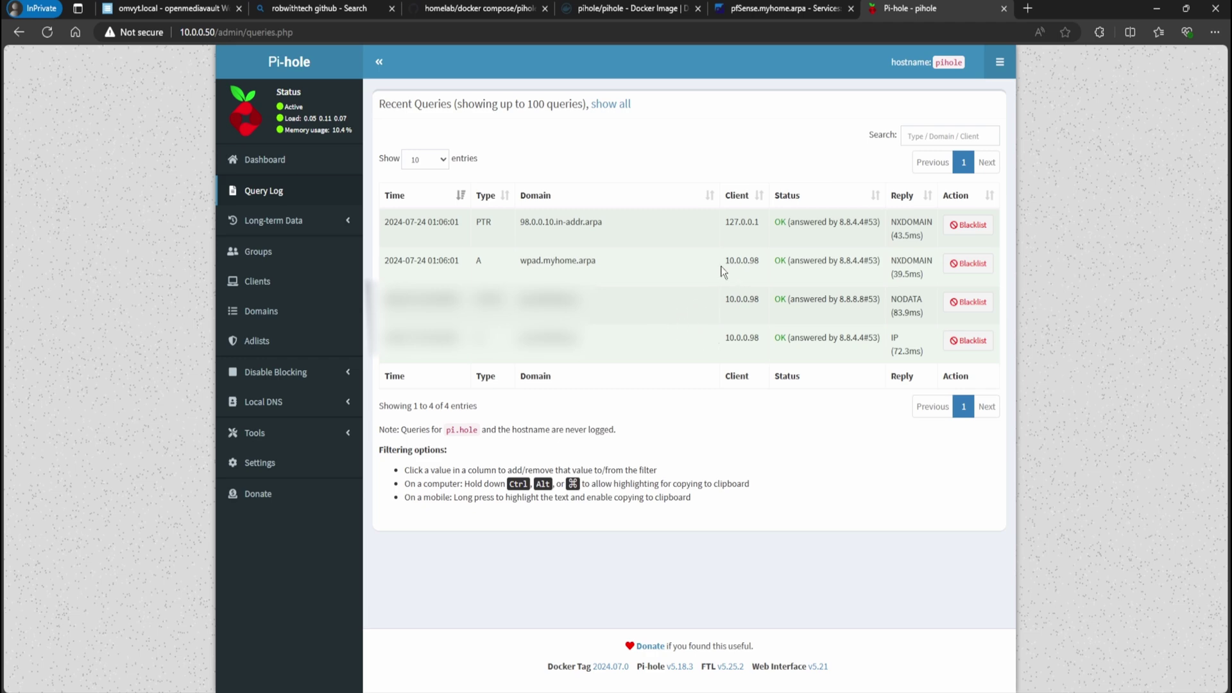
pyautogui.moveTo(763, 263); pyautogui.dragTo(721, 306)
pyautogui.click(590, 13)
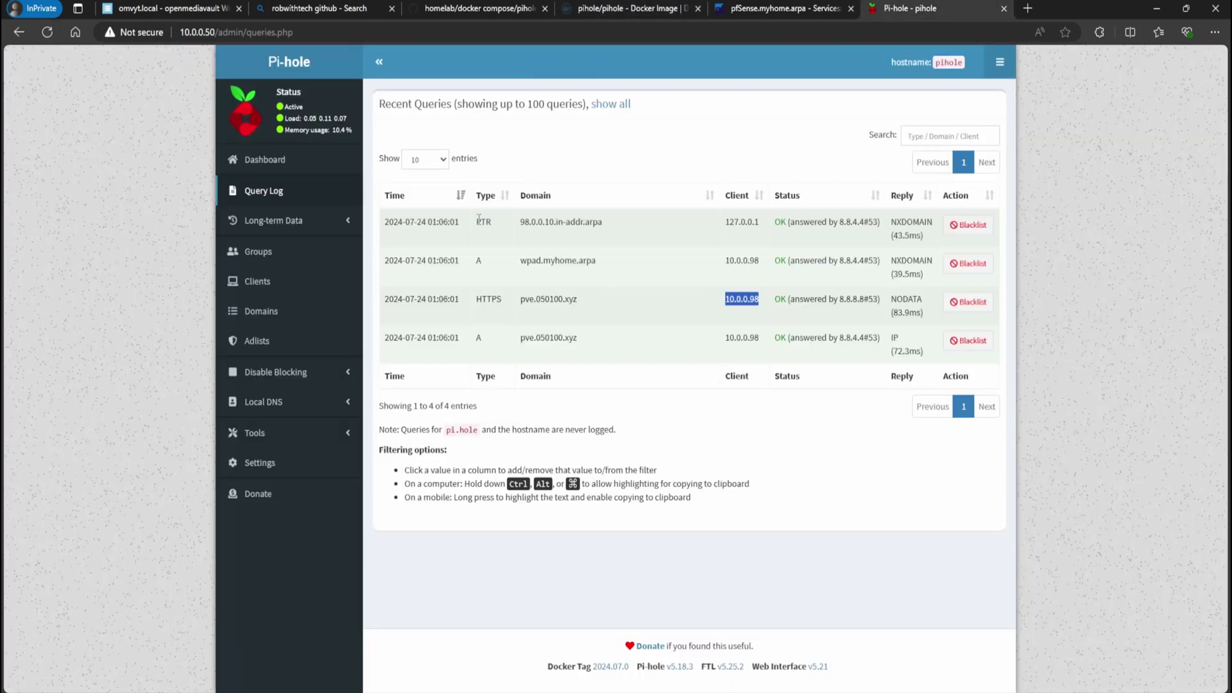
pyautogui.click(47, 31)
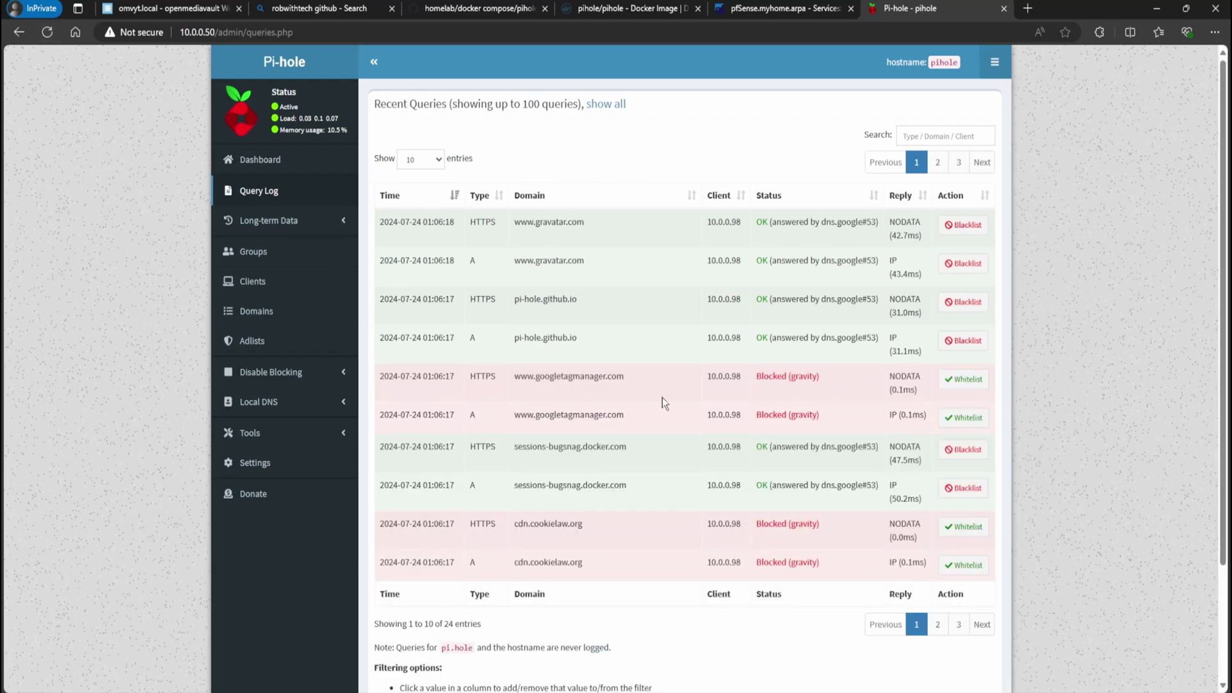
# Filter the log to blocked gravity queries and cdn.cookielaw.org, then clear the filters
pyautogui.moveTo(837, 377); pyautogui.dragTo(389, 375)
pyautogui.click(770, 410)
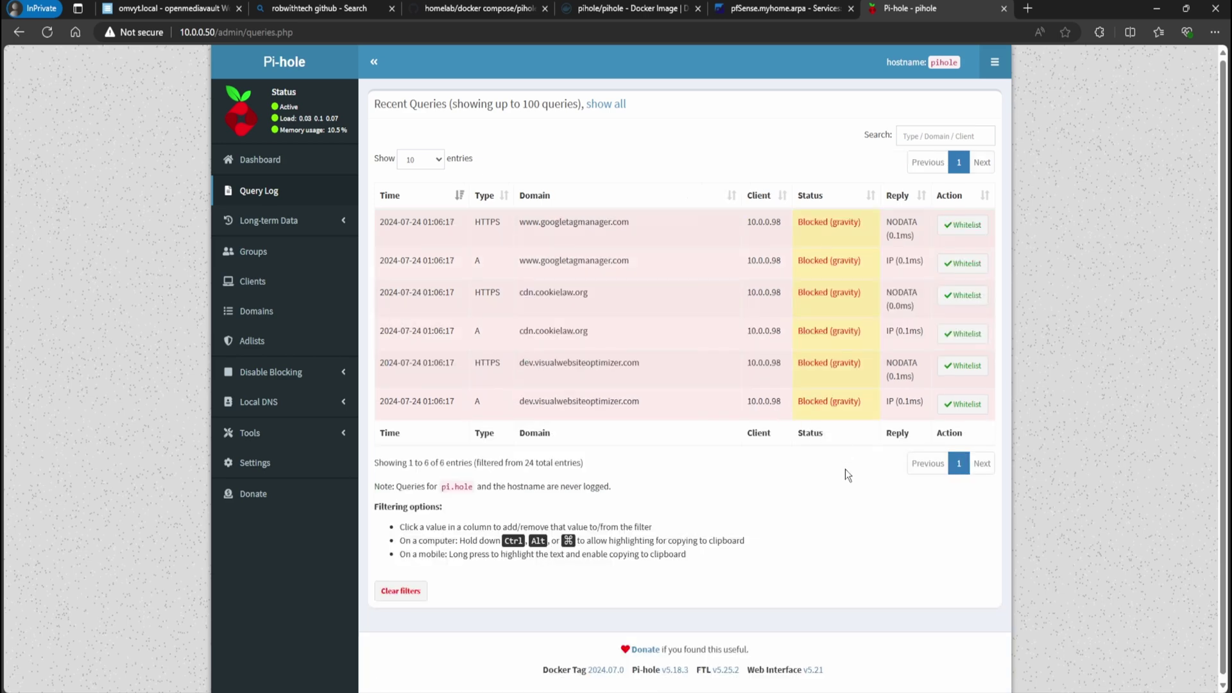
pyautogui.click(587, 328)
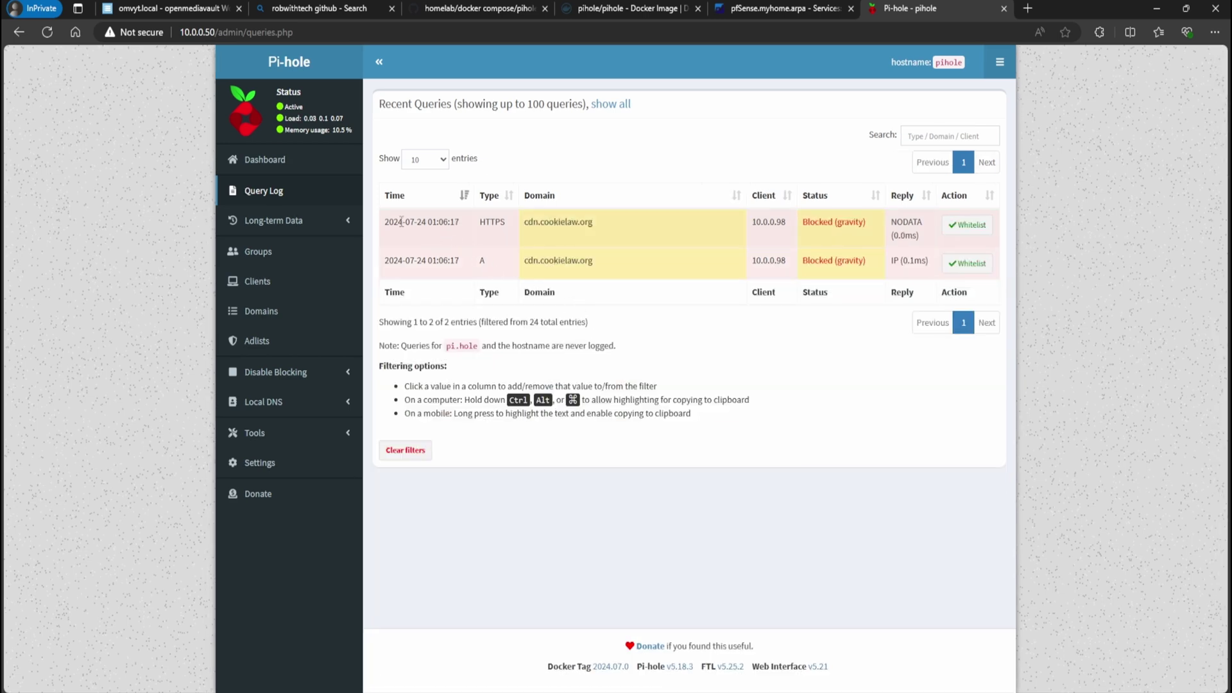
pyautogui.click(275, 193)
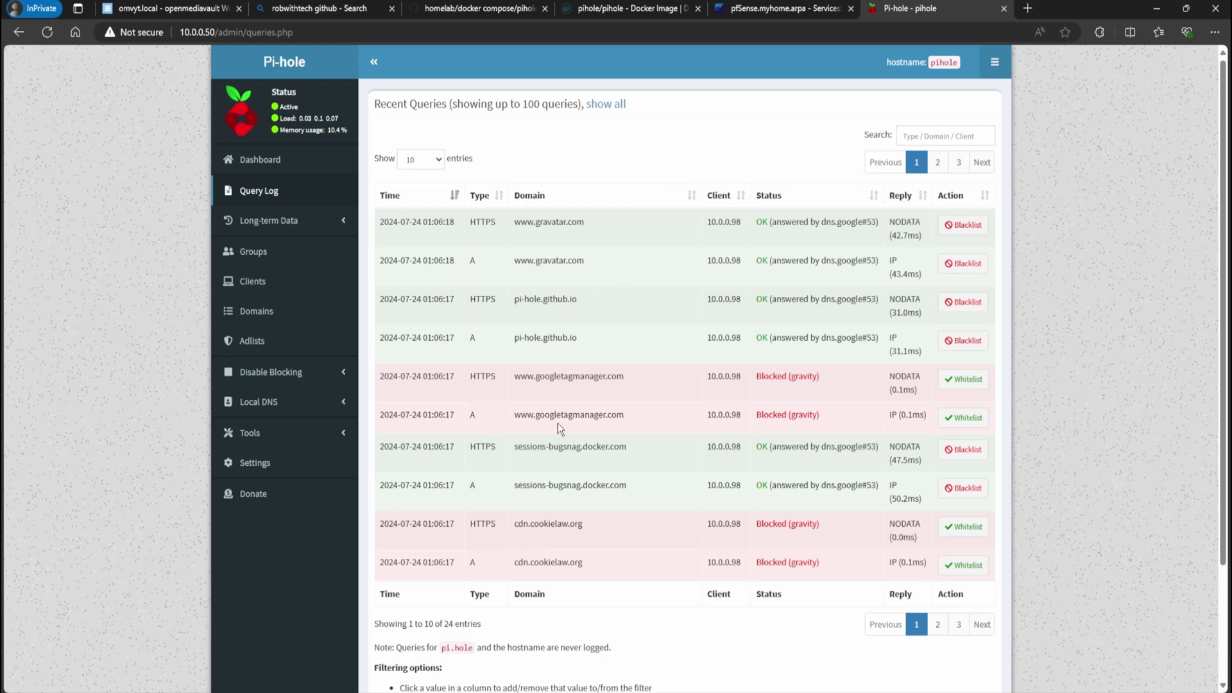
# Visit client group management, then open Settings > DNS showing Google as upstream
pyautogui.click(270, 280)
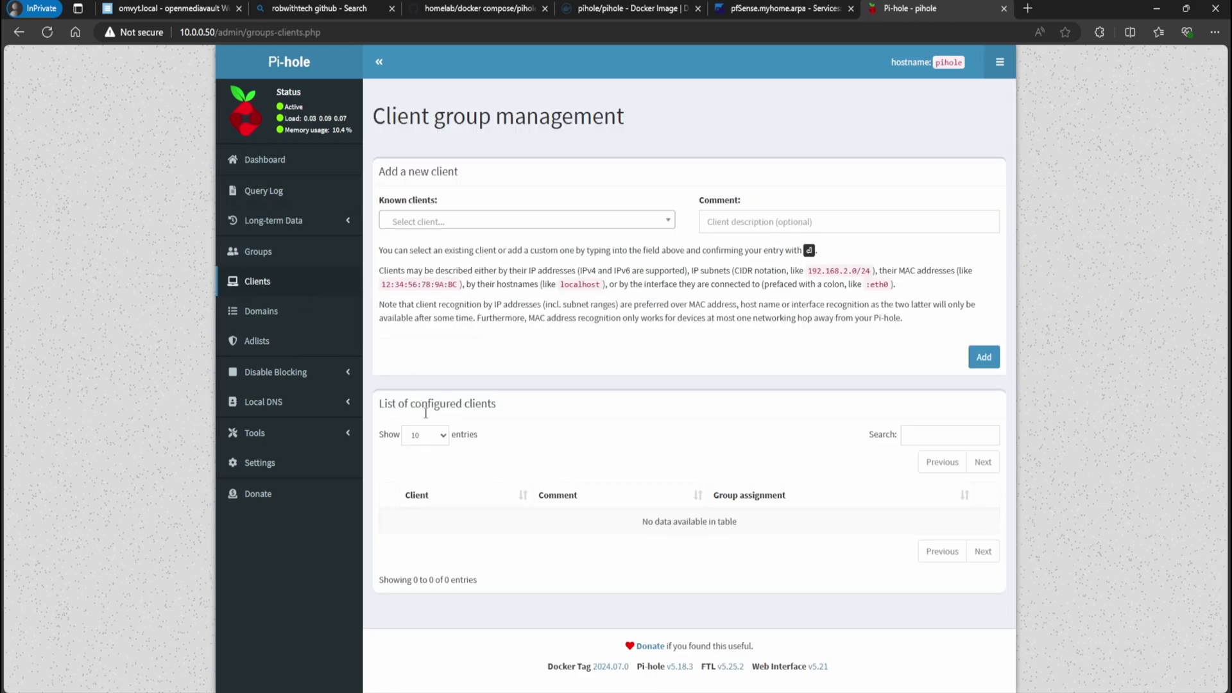
pyautogui.click(276, 442)
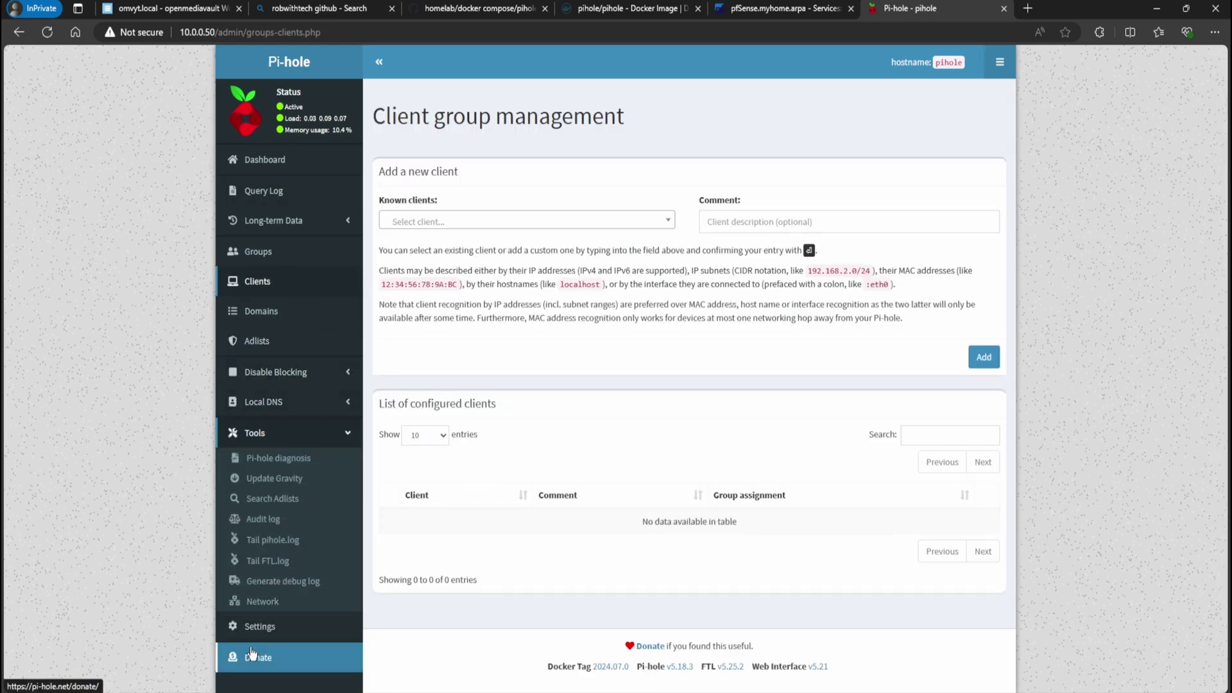
pyautogui.click(254, 626)
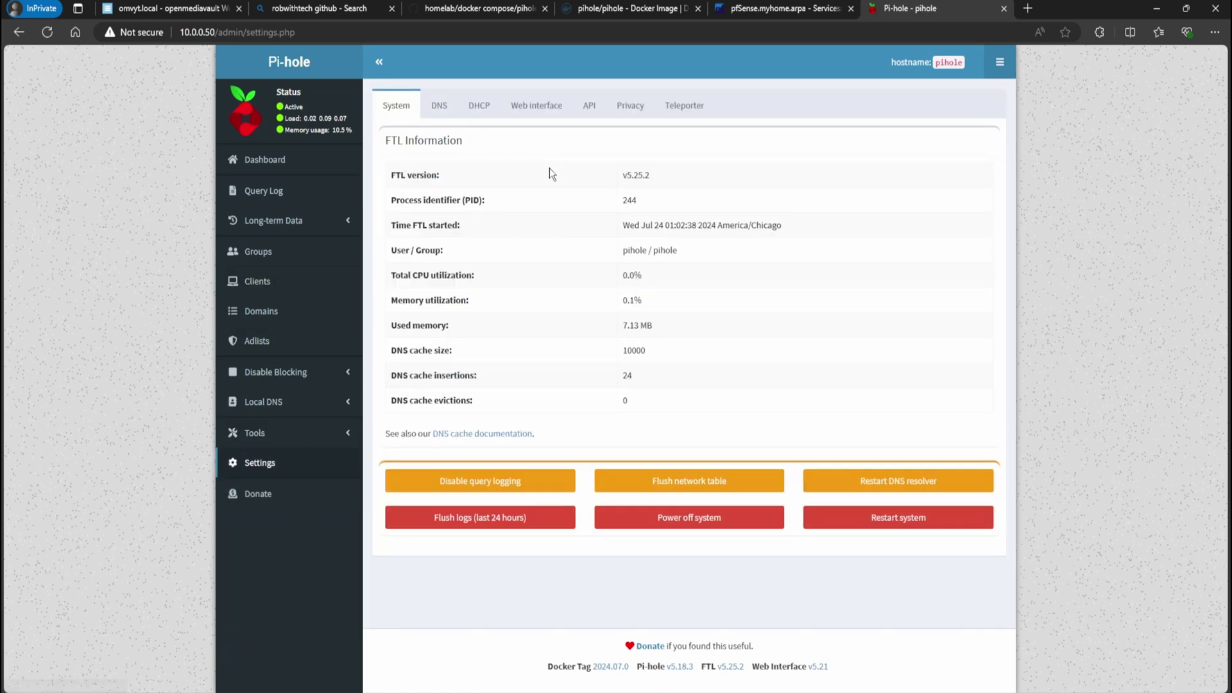
pyautogui.click(439, 114)
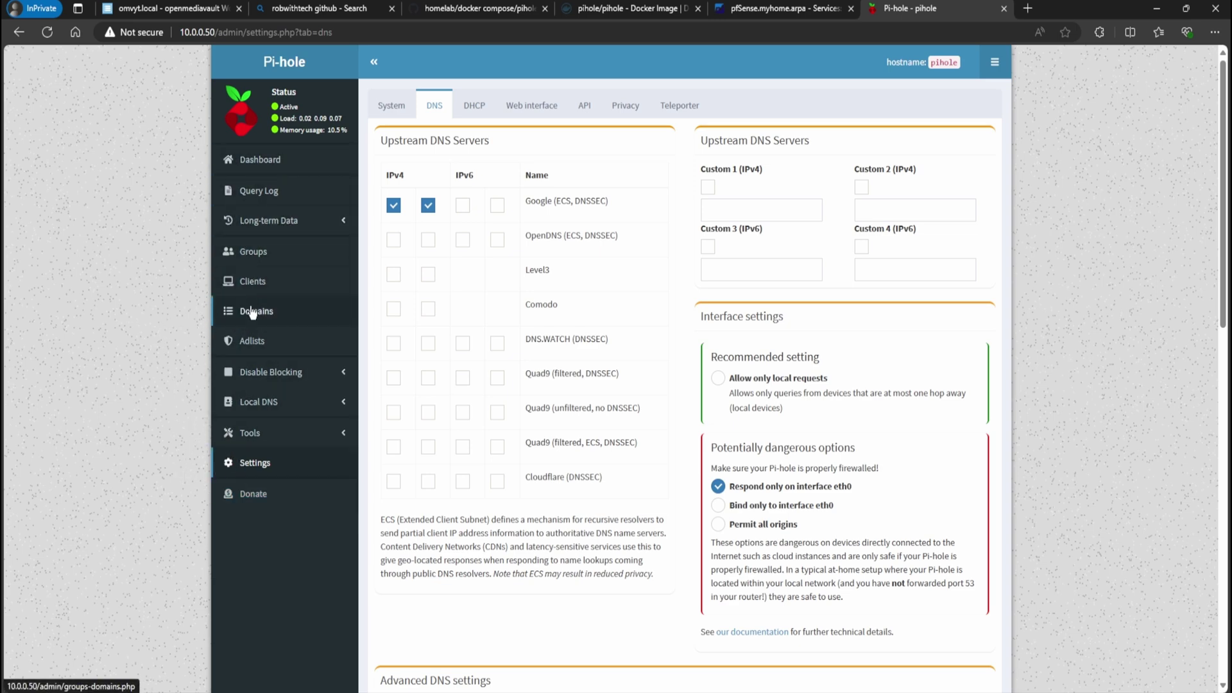
# Go to Pi-hole's Adlists page, showing the StevenBlack hosts list, and select the new adlist Address field
pyautogui.click(254, 340)
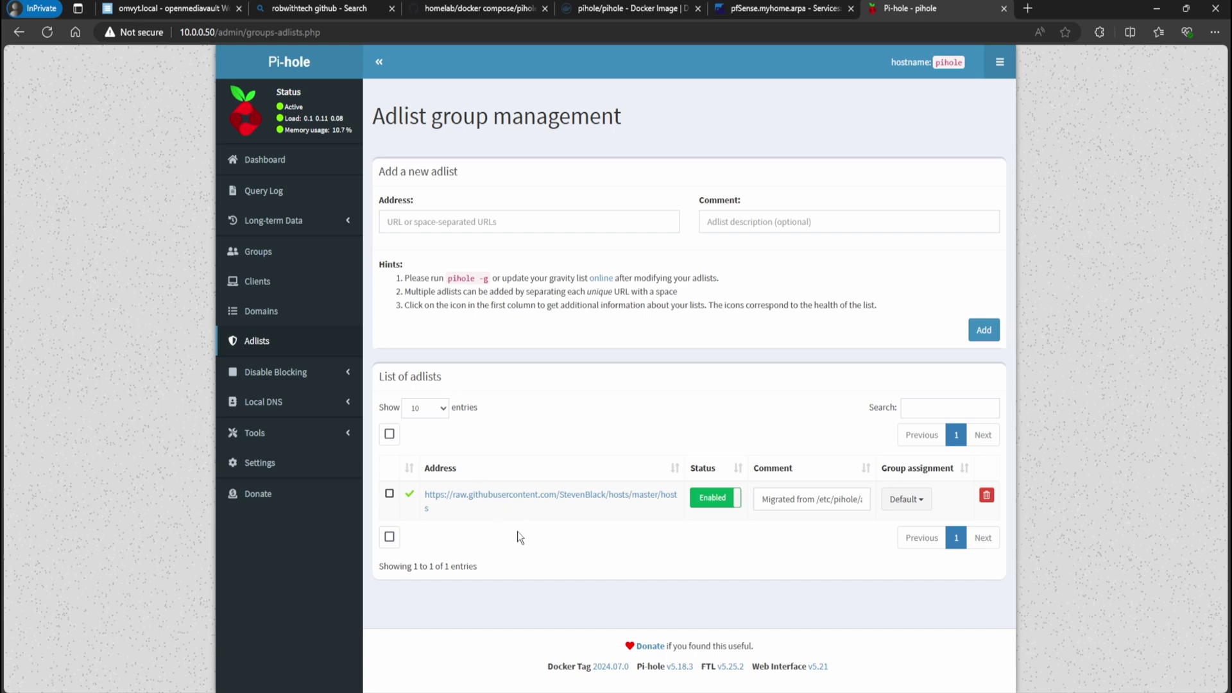
pyautogui.click(492, 219)
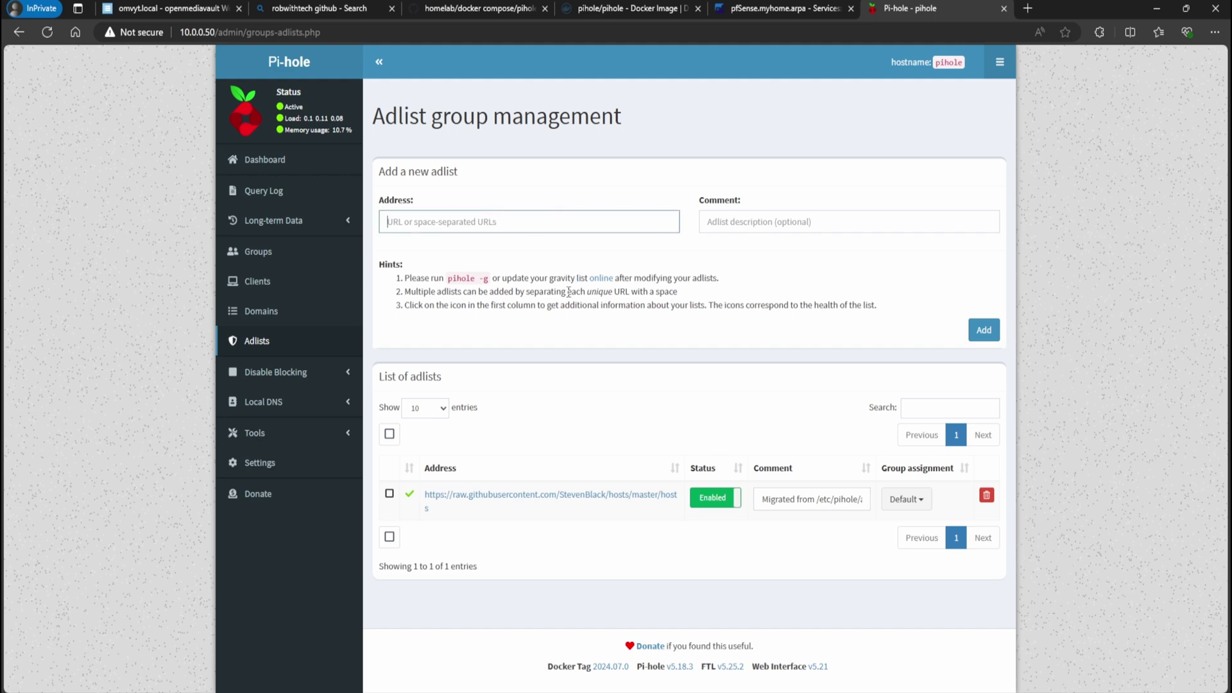